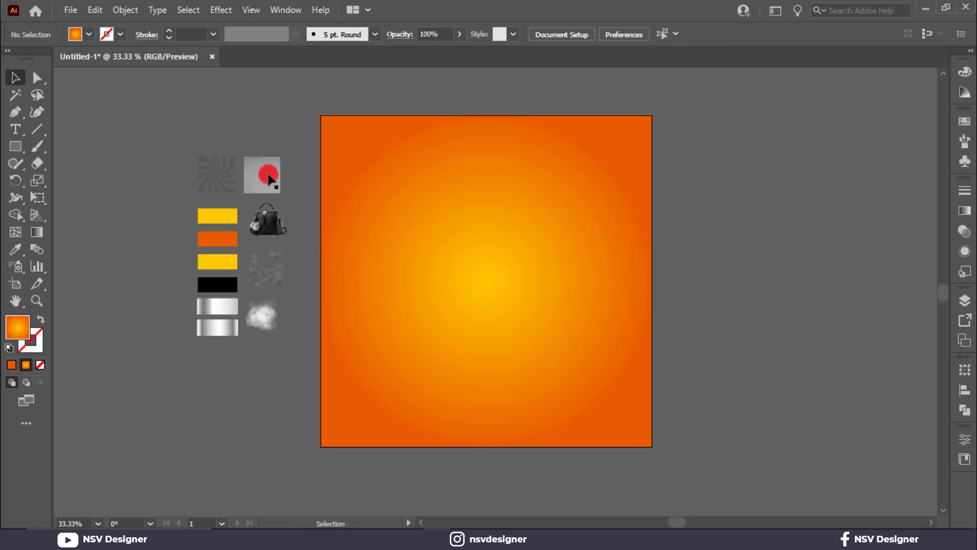
# Bring the cloudy noise texture to the front and enlarge it to cover the whole artboard.
pyautogui.rightClick(268, 175)
pyautogui.click(253, 163)
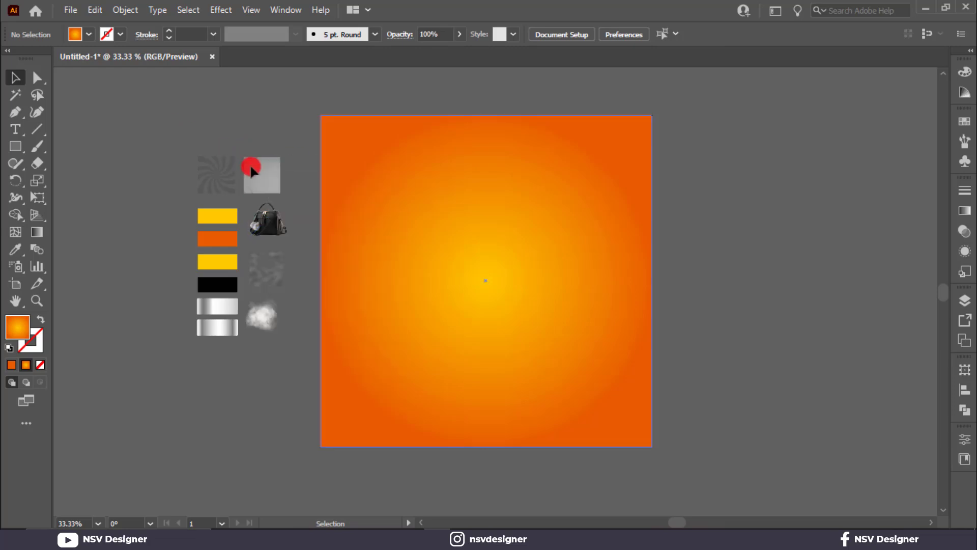
pyautogui.rightClick(262, 282)
pyautogui.moveTo(338, 402)
pyautogui.click(443, 402)
pyautogui.moveTo(277, 312); pyautogui.dragTo(652, 446)
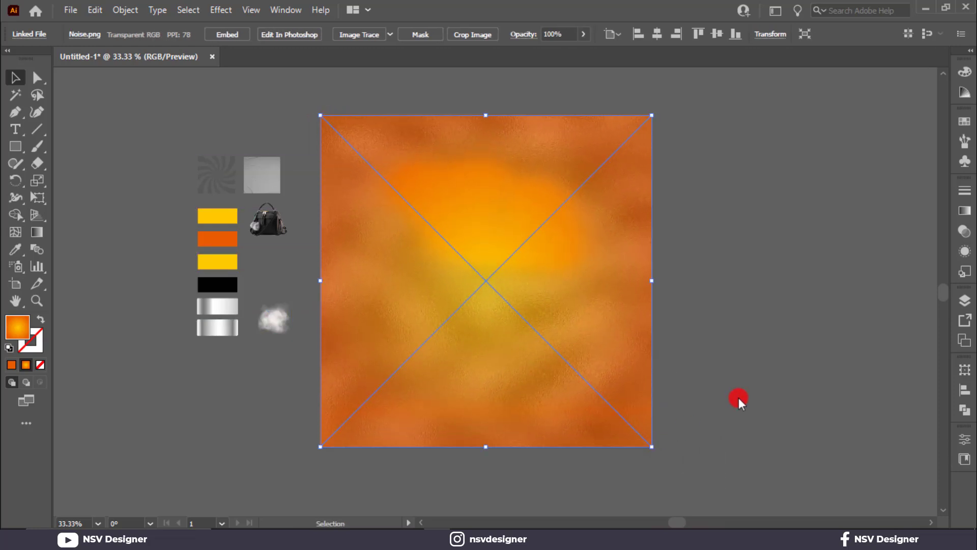
# Set the noise texture's blending mode to Overlay.
pyautogui.click(966, 268)
pyautogui.click(966, 252)
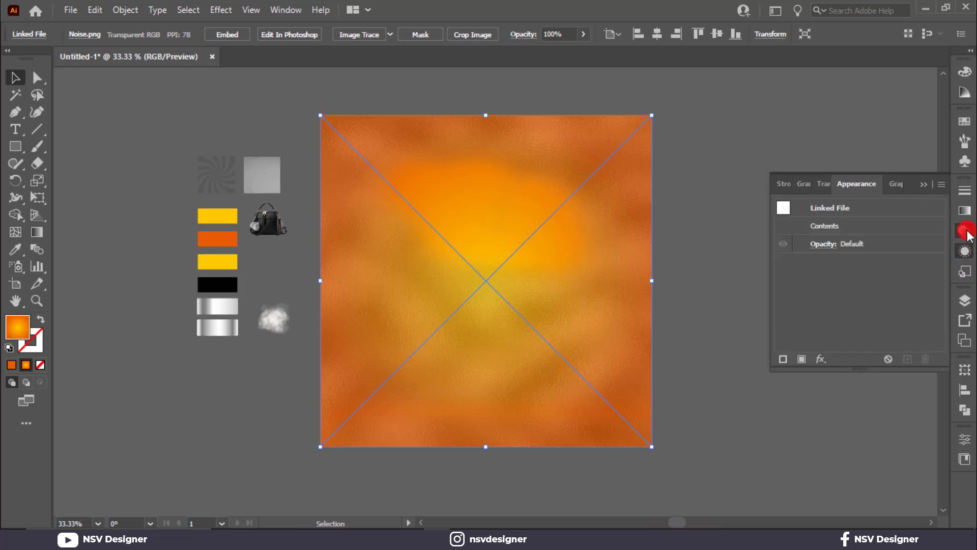
pyautogui.click(968, 231)
pyautogui.click(835, 205)
pyautogui.click(837, 344)
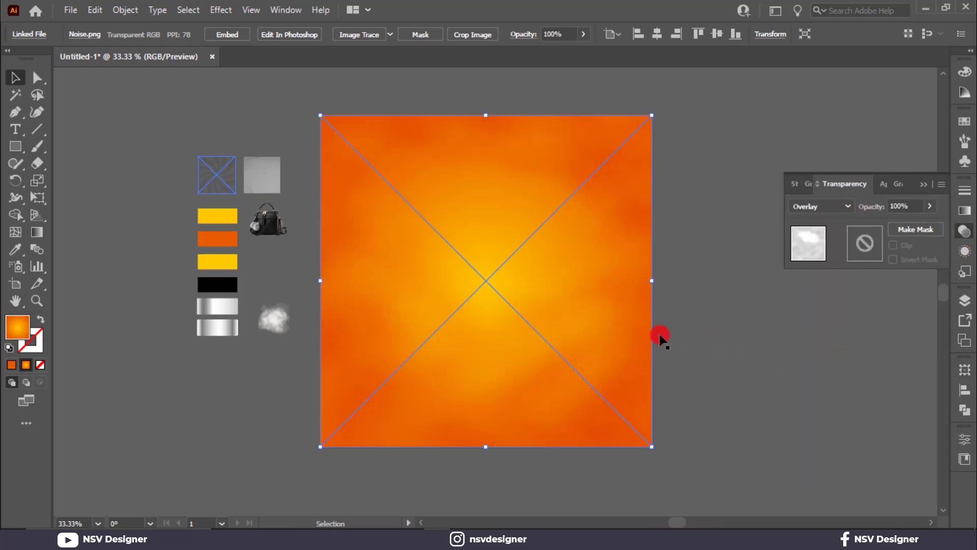
# Move the smoke image onto the artboard, bring it to the front and enlarge it to cover the artboard.
pyautogui.moveTo(283, 320); pyautogui.dragTo(371, 287)
pyautogui.rightClick(361, 278)
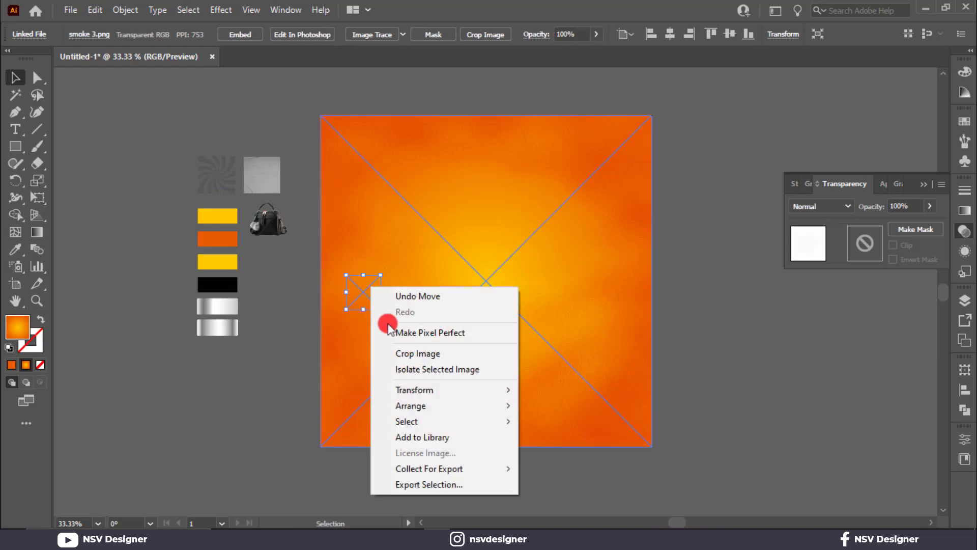
pyautogui.click(564, 406)
pyautogui.moveTo(380, 309); pyautogui.dragTo(416, 345)
pyautogui.moveTo(367, 288); pyautogui.dragTo(388, 190)
pyautogui.moveTo(427, 221); pyautogui.dragTo(652, 447)
# Blend the smoke image with Overlay at 45% opacity and deselect it.
pyautogui.click(820, 206)
pyautogui.click(837, 338)
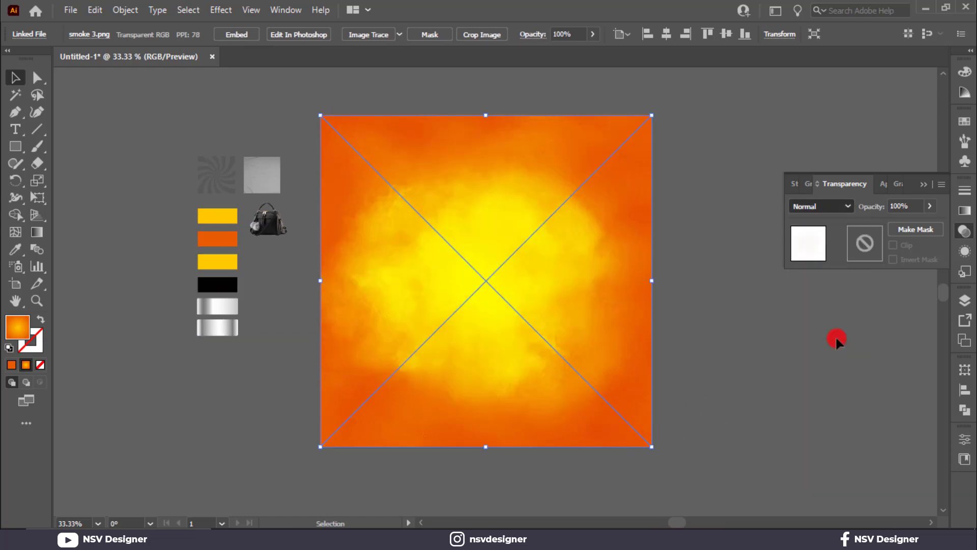
pyautogui.click(929, 206)
pyautogui.click(905, 213)
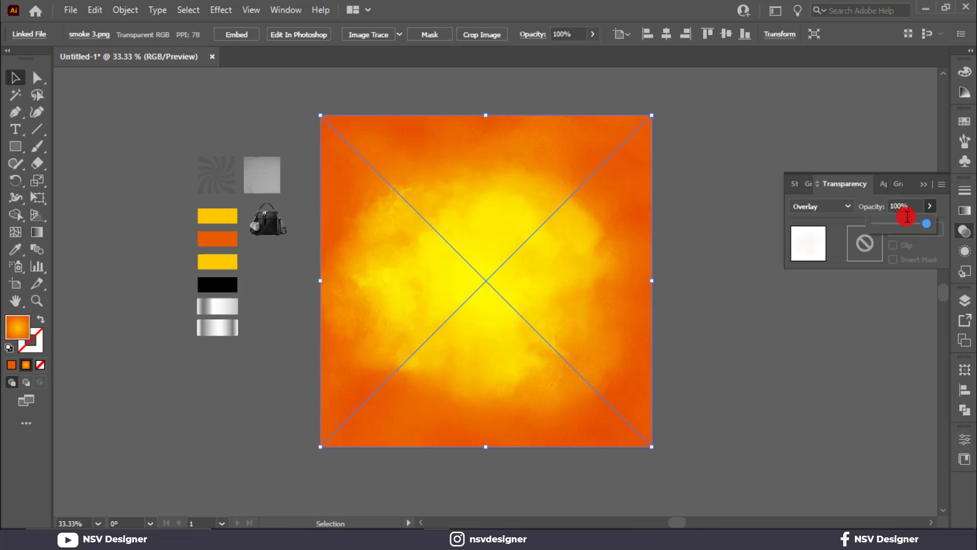
pyautogui.moveTo(909, 226); pyautogui.dragTo(900, 229)
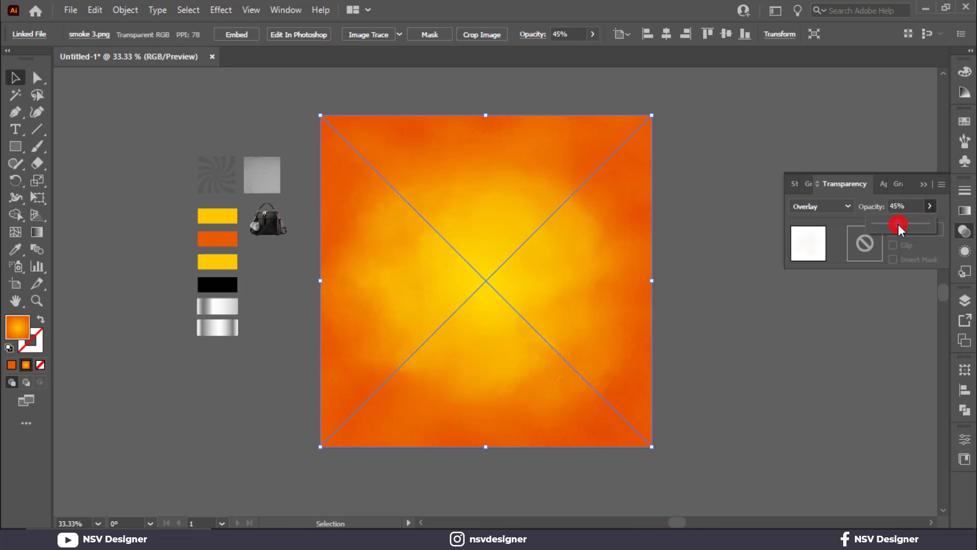
pyautogui.click(921, 192)
pyautogui.click(732, 137)
# Bring the paper texture to the front and scale it to fill the artboard.
pyautogui.click(264, 175)
pyautogui.rightClick(272, 177)
pyautogui.moveTo(306, 291)
pyautogui.click(475, 295)
pyautogui.moveTo(273, 187); pyautogui.dragTo(652, 446)
# Change the paper texture's blending mode to Overlay.
pyautogui.click(965, 213)
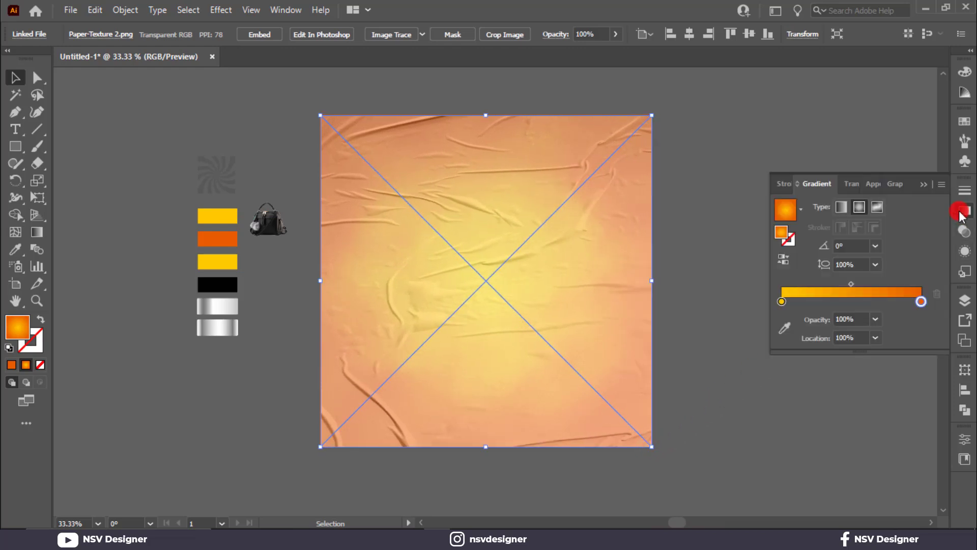
pyautogui.click(845, 184)
pyautogui.click(814, 205)
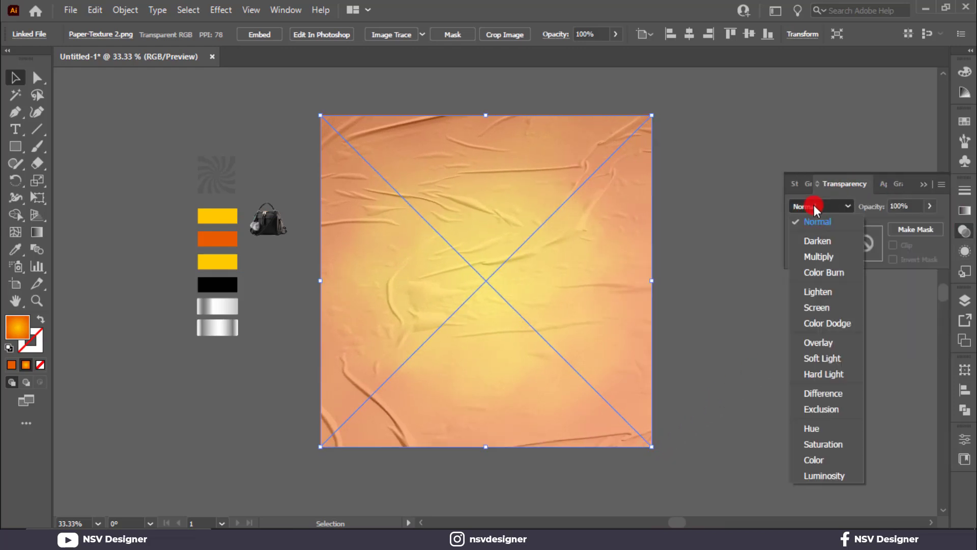
pyautogui.click(827, 343)
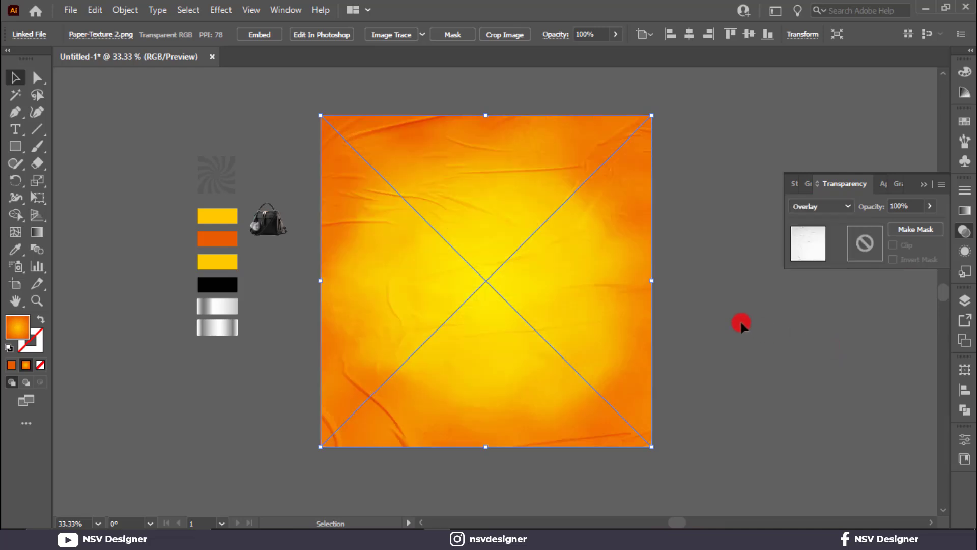
# Place the twist effect image in front of the background and stretch it to match the artboard's full size.
pyautogui.moveTo(213, 187); pyautogui.dragTo(652, 447)
pyautogui.rightClick(446, 194)
pyautogui.click(590, 313)
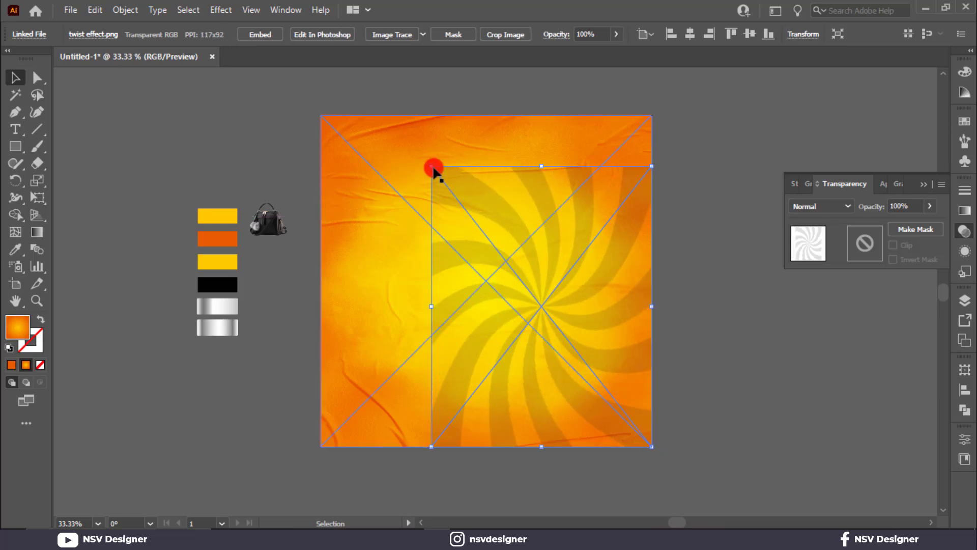
pyautogui.moveTo(431, 166); pyautogui.dragTo(320, 115)
# Apply the Overlay blending mode to the twist effect image and deselect it.
pyautogui.click(788, 205)
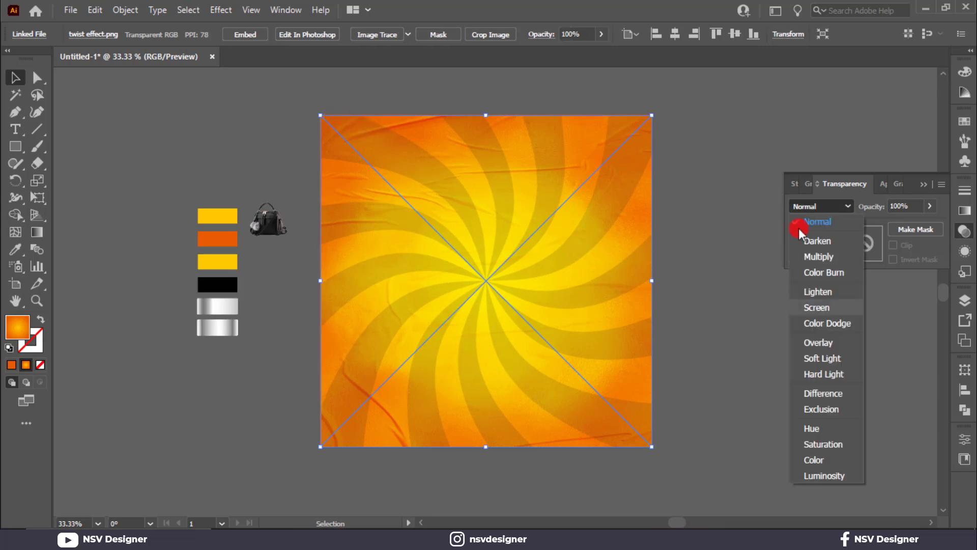
pyautogui.click(828, 344)
pyautogui.click(923, 181)
pyautogui.click(768, 207)
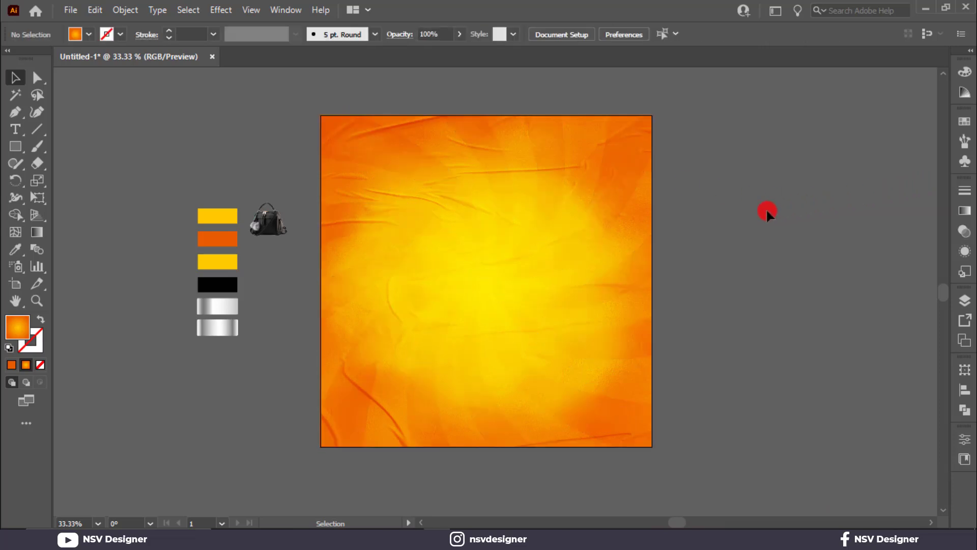
# Select all the background layers on the artboard and lock them.
pyautogui.click(552, 395)
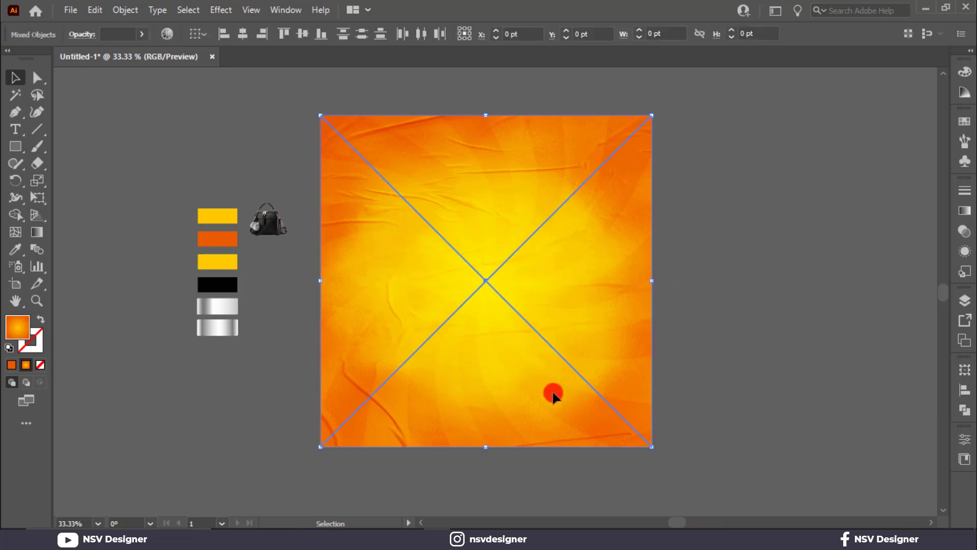
pyautogui.press('Delete')
pyautogui.hotkey('ctrl', 'z')
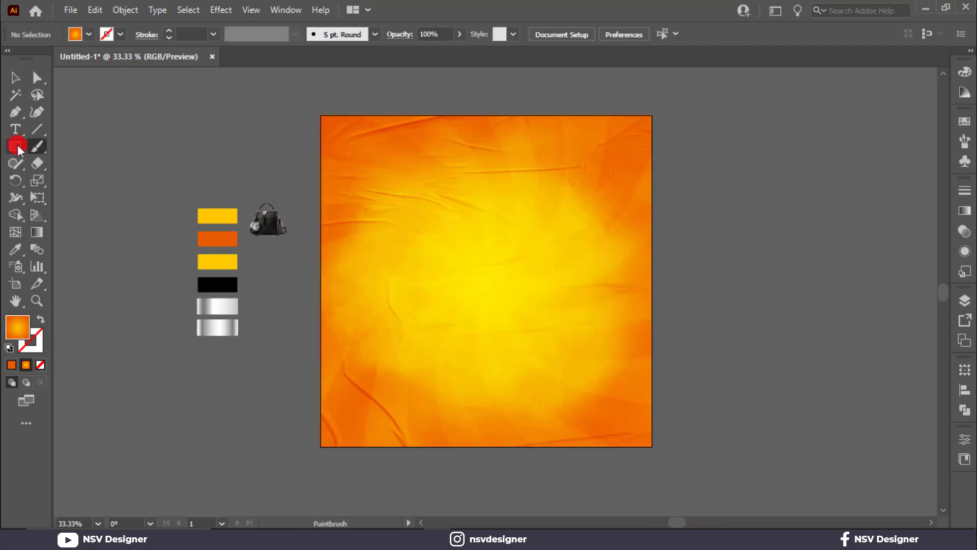
# Draw a small flat rectangle outside the artboard and fill it with white.
pyautogui.moveTo(701, 239); pyautogui.dragTo(773, 255)
pyautogui.click(15, 77)
pyautogui.click(77, 34)
pyautogui.click(30, 58)
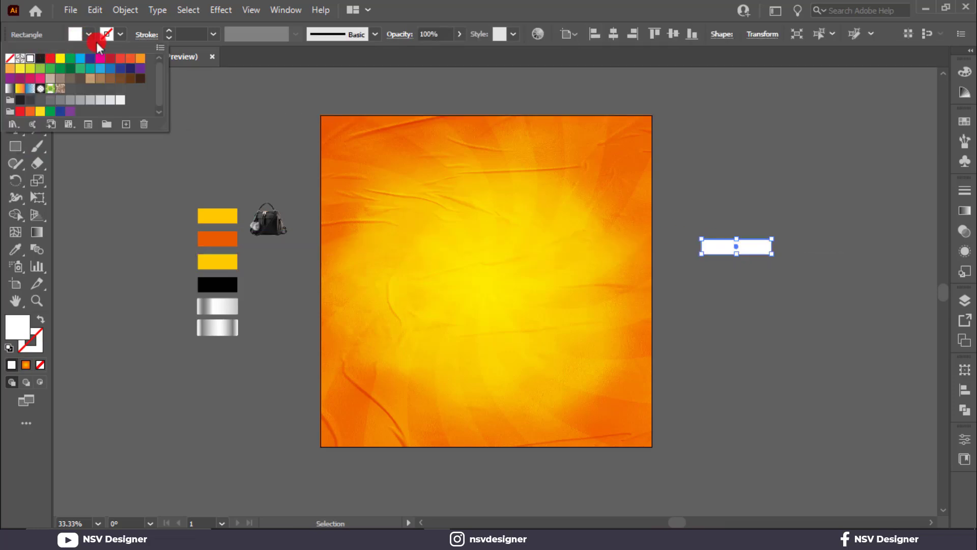
# Apply a 3D Revolve effect to the white rectangle with the Front position.
pyautogui.click(226, 11)
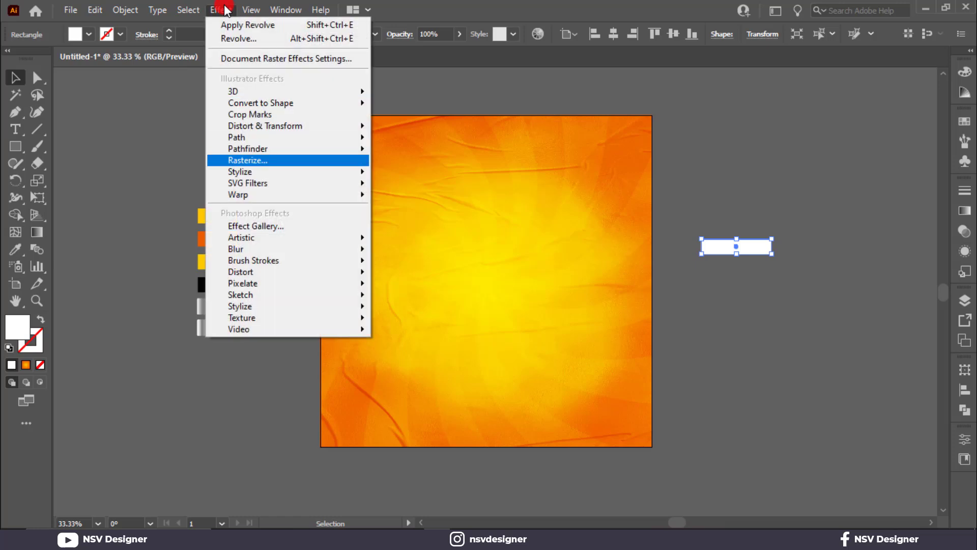
pyautogui.moveTo(278, 91)
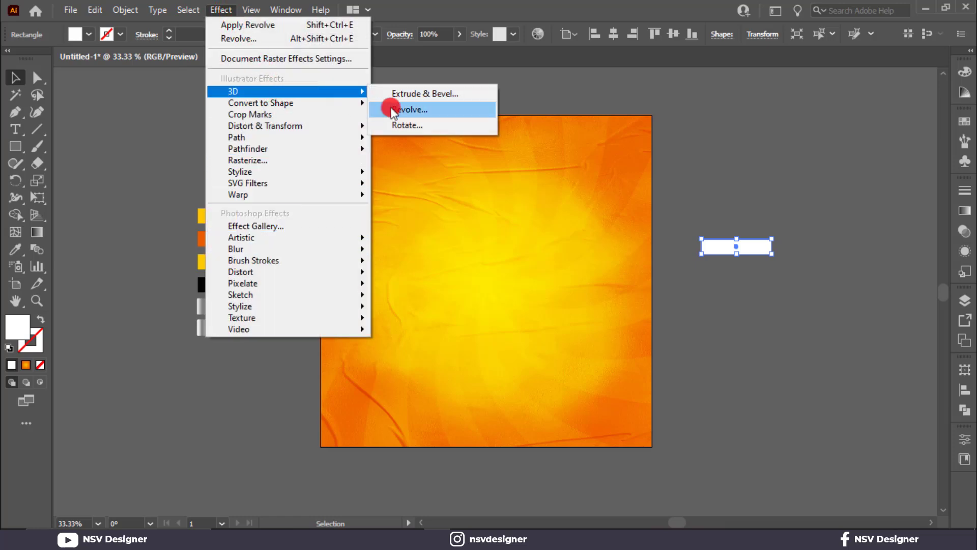
pyautogui.click(410, 104)
pyautogui.click(520, 138)
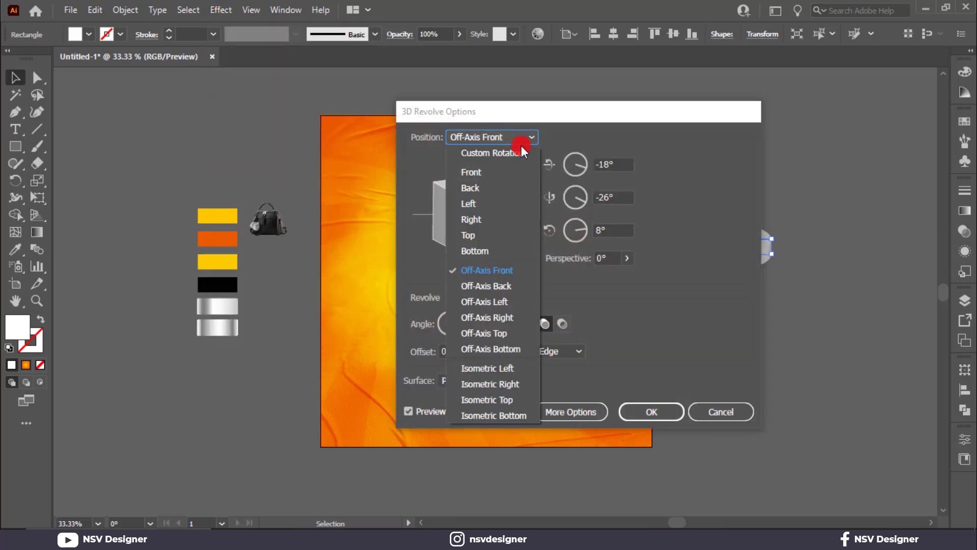
pyautogui.click(497, 171)
# Tilt the revolved disc to about -9° around the X axis and apply the effect.
pyautogui.moveTo(502, 119); pyautogui.dragTo(445, 125)
pyautogui.click(461, 171)
pyautogui.scroll(-8, 461, 171)
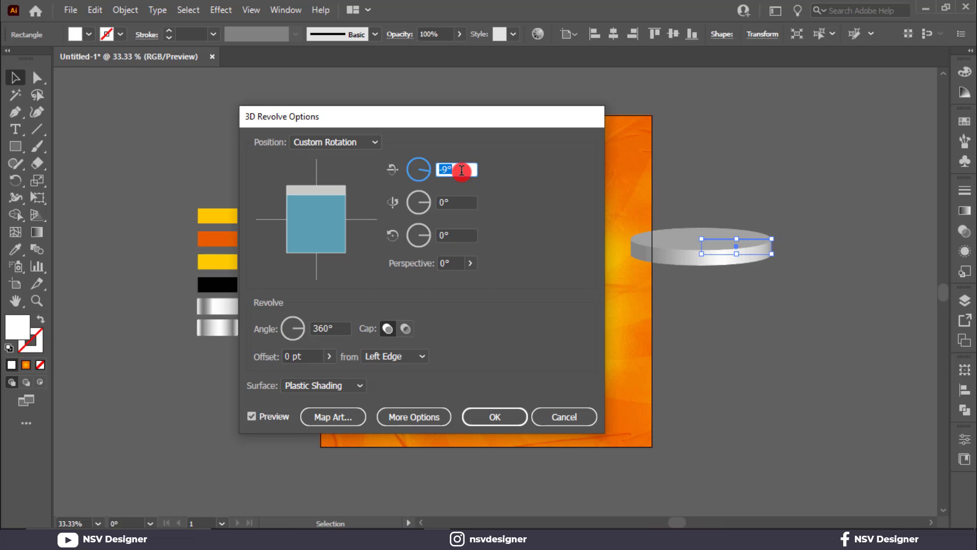
pyautogui.scroll(-1, 462, 171)
pyautogui.click(503, 415)
# Place the disc in the artboard's lower area, widen and flatten it, and expand its appearance.
pyautogui.moveTo(728, 250); pyautogui.dragTo(594, 377)
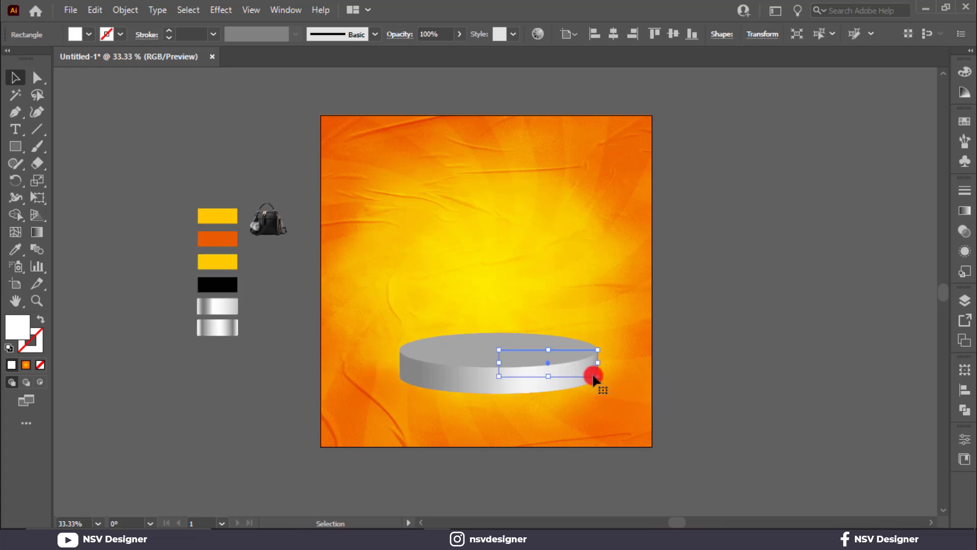
pyautogui.moveTo(551, 351); pyautogui.dragTo(611, 379)
pyautogui.click(125, 10)
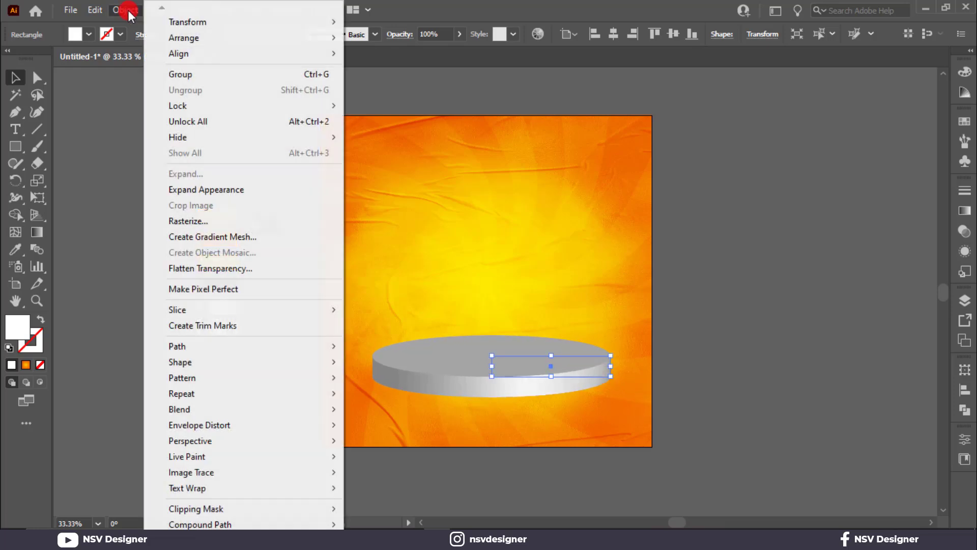
pyautogui.click(204, 187)
# Ungroup the expanded disc into separate face pieces.
pyautogui.click(524, 353)
pyautogui.rightClick(523, 352)
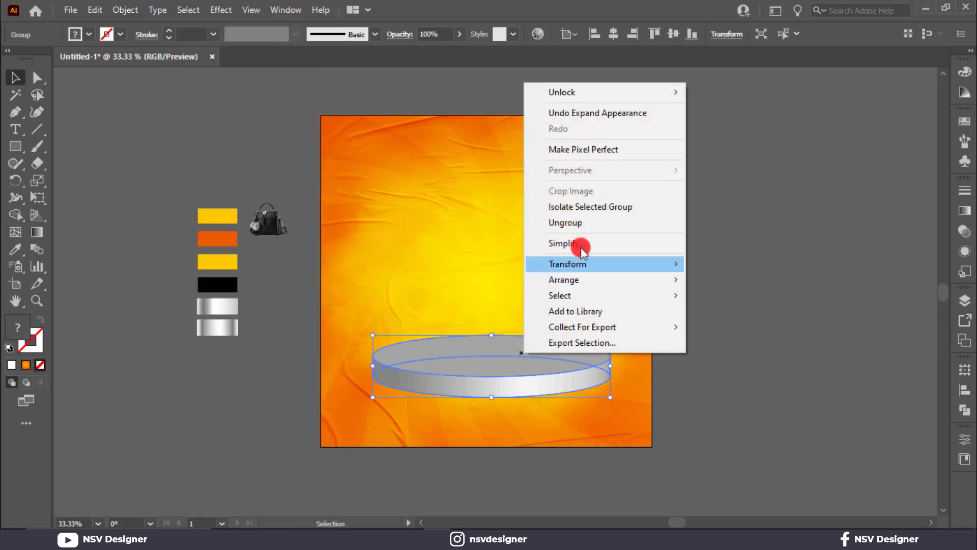
pyautogui.rightClick(562, 297)
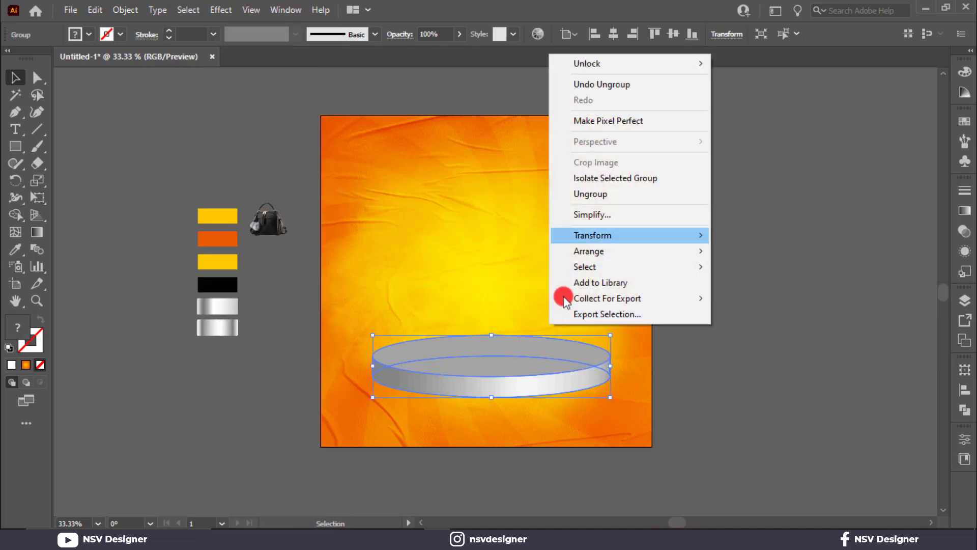
pyautogui.click(611, 193)
pyautogui.rightClick(525, 353)
pyautogui.click(737, 248)
# Pull the disc's top ellipse and front band apart from the hidden pieces and delete the hidden pieces.
pyautogui.moveTo(532, 352); pyautogui.dragTo(506, 326)
pyautogui.moveTo(517, 395); pyautogui.dragTo(517, 436)
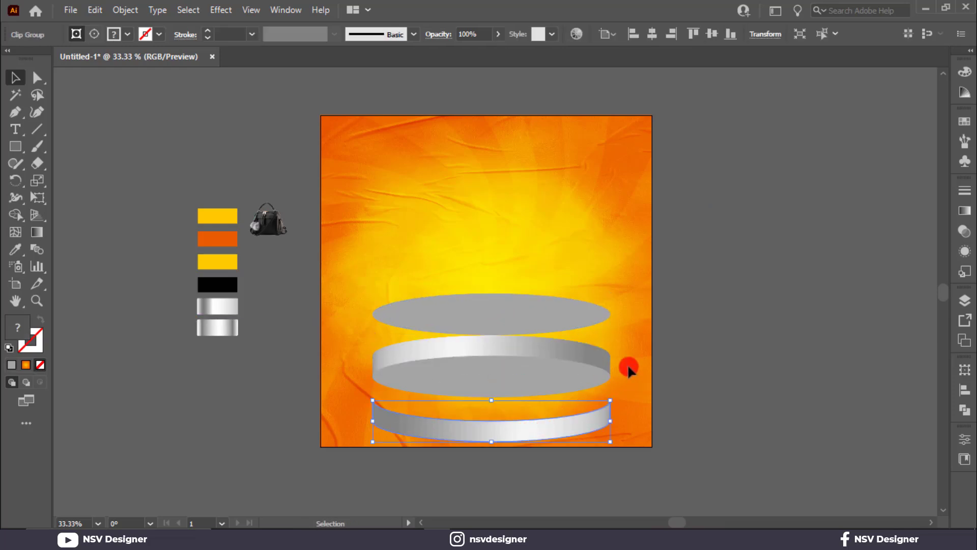
pyautogui.click(597, 383)
pyautogui.press('Delete')
# Reassemble the front band and top ellipse into a disc with their edges aligned.
pyautogui.moveTo(498, 427); pyautogui.dragTo(489, 344)
pyautogui.click(564, 387)
pyautogui.moveTo(488, 247); pyautogui.dragTo(518, 394)
pyautogui.click(671, 375)
pyautogui.scroll(1, 497, 384)
pyautogui.scroll(4, 497, 384)
pyautogui.moveTo(495, 284); pyautogui.dragTo(493, 292)
pyautogui.scroll(-2, 507, 410)
# Merge the front band's shaded slices into a single shape with Pathfinder Unite.
pyautogui.click(583, 405)
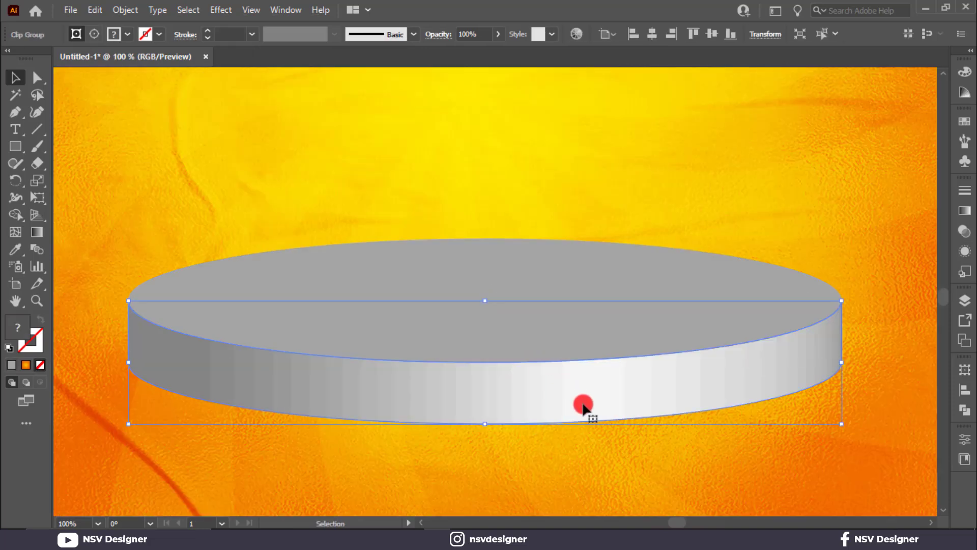
pyautogui.click(965, 410)
pyautogui.click(798, 403)
pyautogui.click(922, 364)
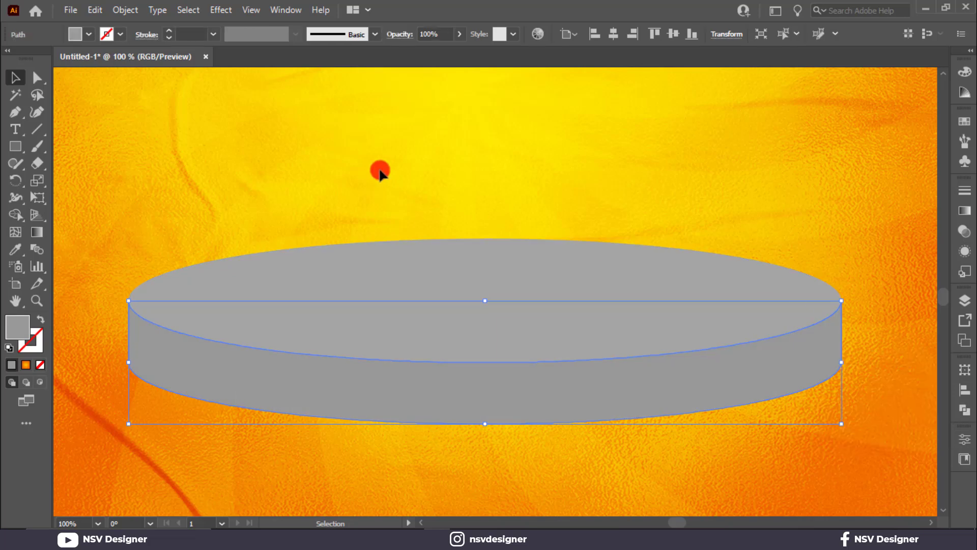
# Fill both the disc's top ellipse and its front band with white.
pyautogui.moveTo(392, 174); pyautogui.dragTo(464, 357)
pyautogui.click(78, 37)
pyautogui.click(31, 58)
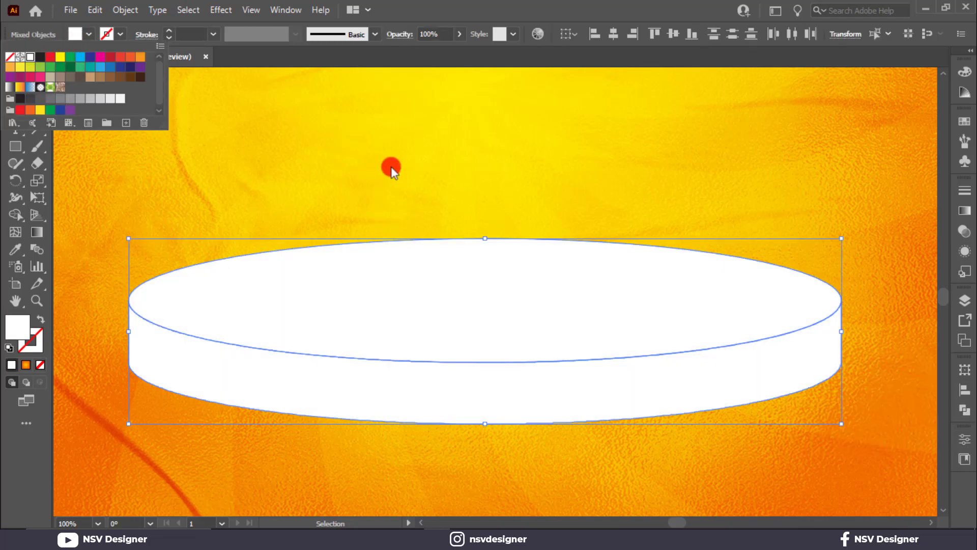
pyautogui.click(481, 225)
# Fill the front band with the lower silver gradient swatch using the Eyedropper.
pyautogui.hscroll(1, 481, 225)
pyautogui.scroll(-2, 481, 226)
pyautogui.click(584, 338)
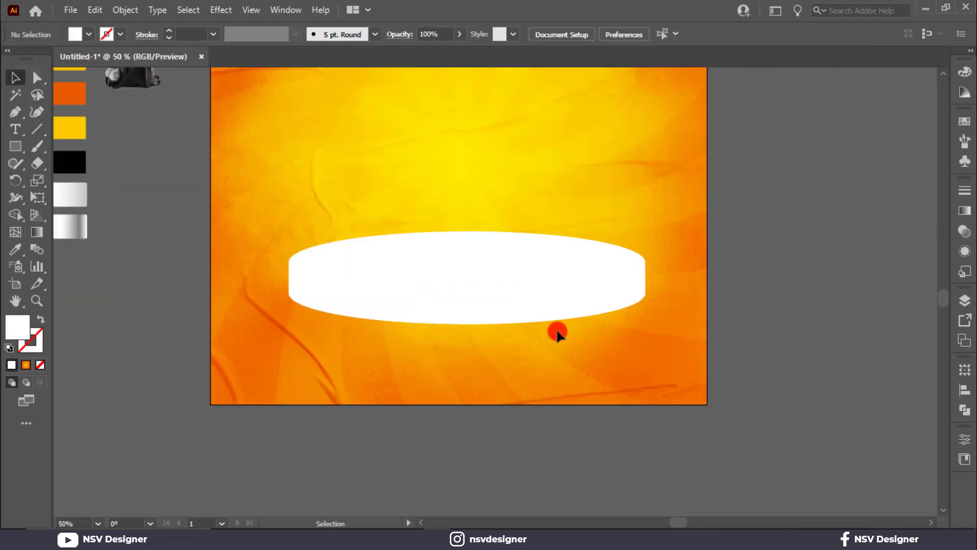
pyautogui.click(489, 305)
pyautogui.scroll(1, 366, 258)
pyautogui.hscroll(-2, 366, 257)
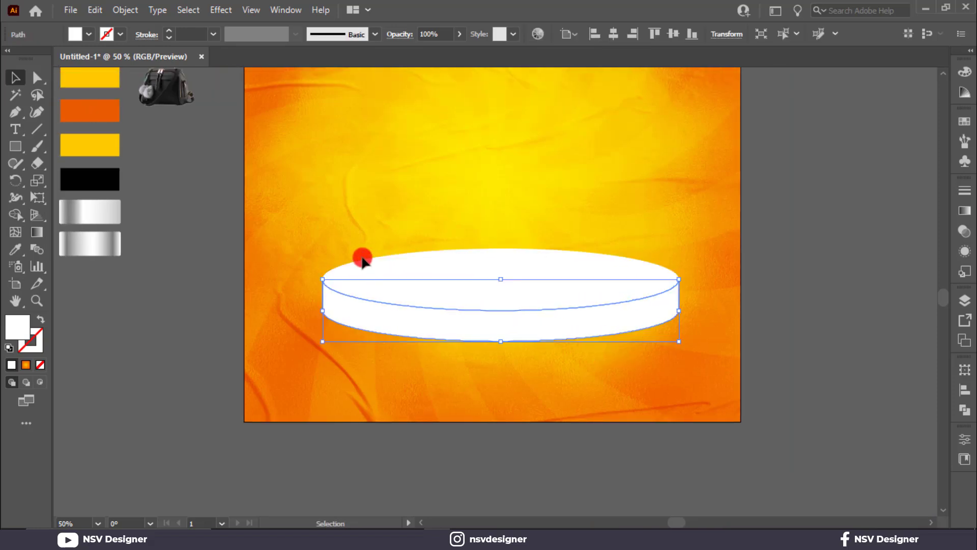
pyautogui.press('i')
pyautogui.click(129, 240)
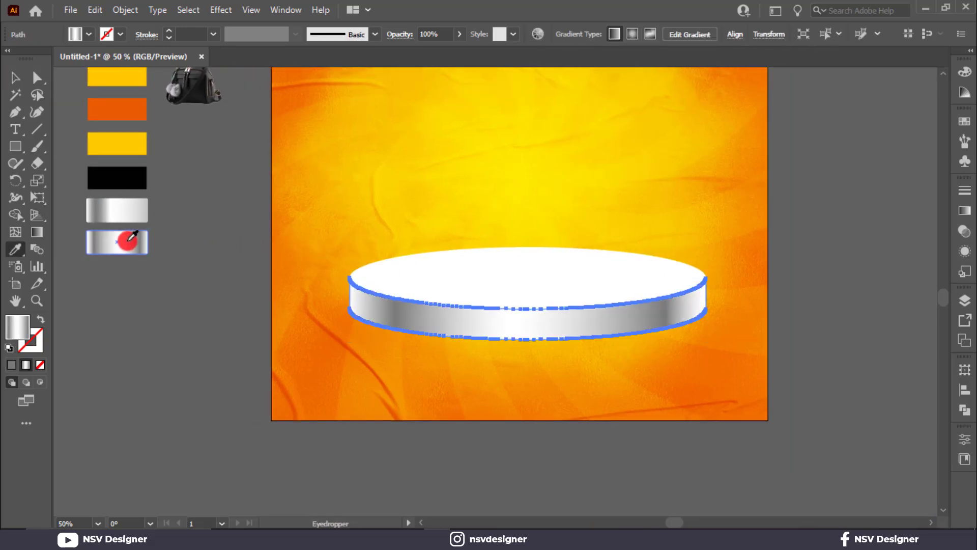
pyautogui.press('v')
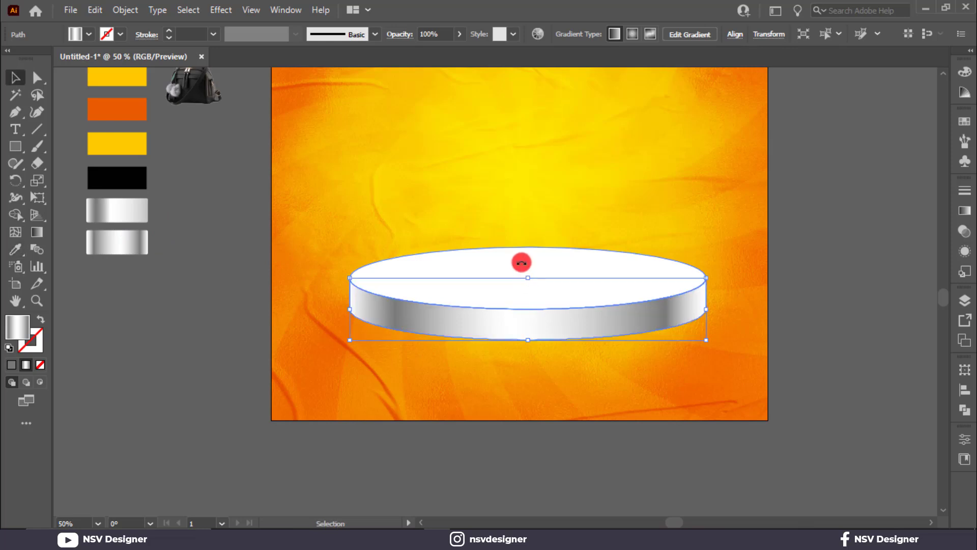
# Fill the disc's top ellipse with the upper silver gradient swatch using the Eyedropper and deselect it.
pyautogui.click(523, 264)
pyautogui.press('i')
pyautogui.click(135, 210)
pyautogui.press('v')
pyautogui.click(735, 266)
# Change the top ellipse's gradient type to radial.
pyautogui.click(635, 283)
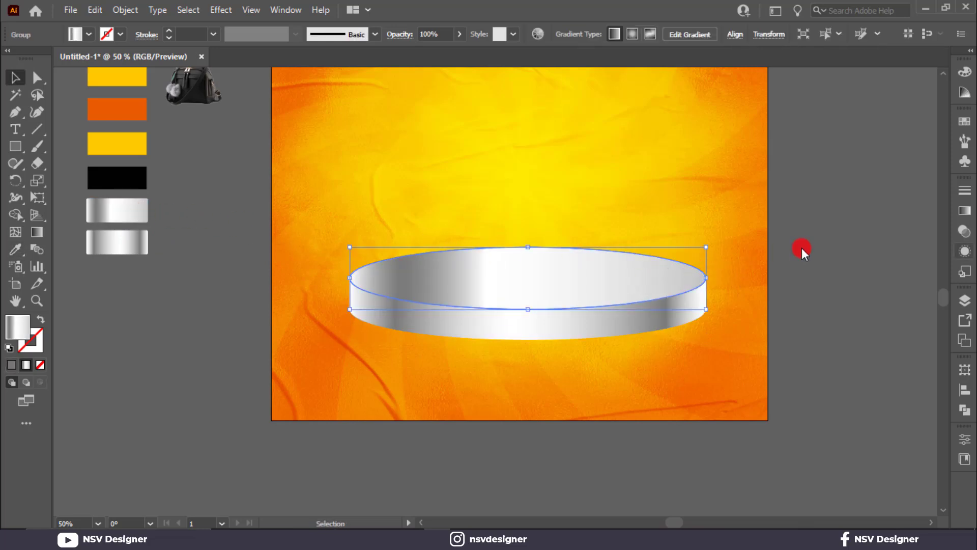
pyautogui.click(965, 212)
pyautogui.click(859, 208)
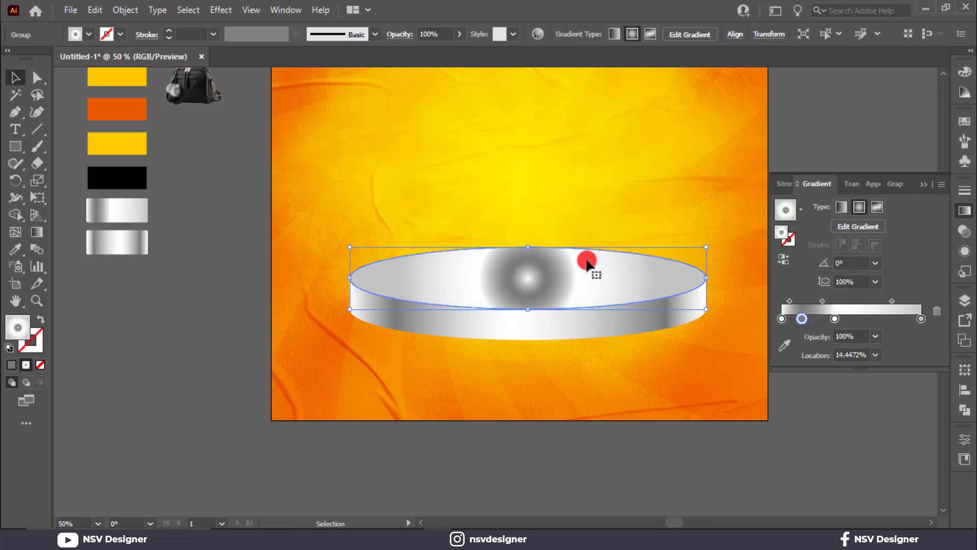
# Flatten the top ellipse's radial gradient to about a 14.8% aspect ratio and move its white stop to about 23%.
pyautogui.press('g')
pyautogui.moveTo(527, 149)
pyautogui.mouseDown()
pyautogui.moveTo(546, 261)
pyautogui.moveTo(528, 279)
pyautogui.moveTo(568, 279)
pyautogui.mouseUp()
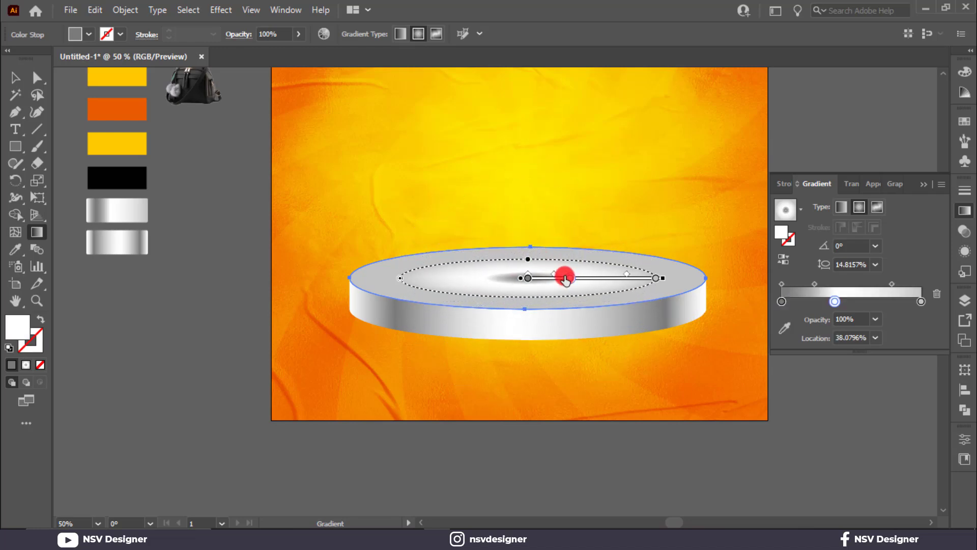
pyautogui.click(560, 278)
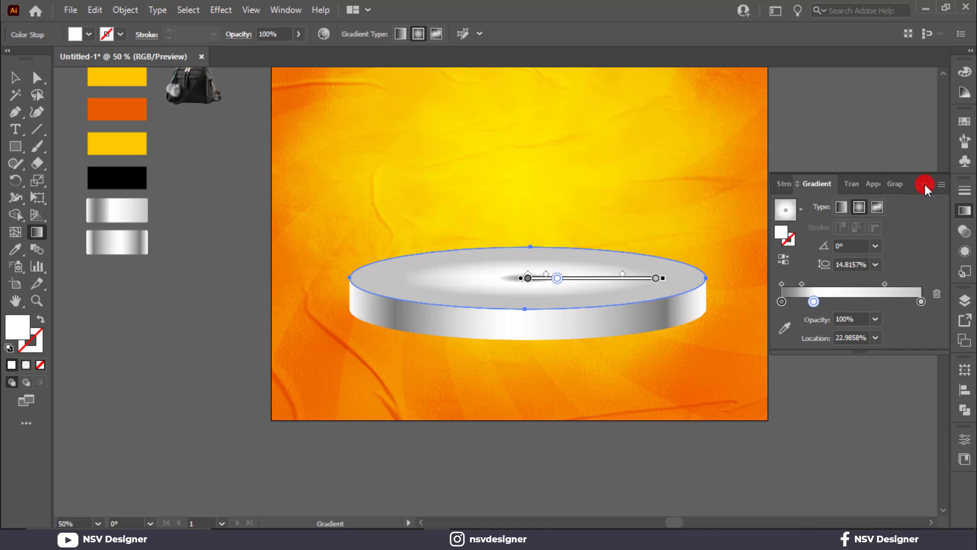
pyautogui.click(925, 185)
pyautogui.press('v')
pyautogui.click(723, 318)
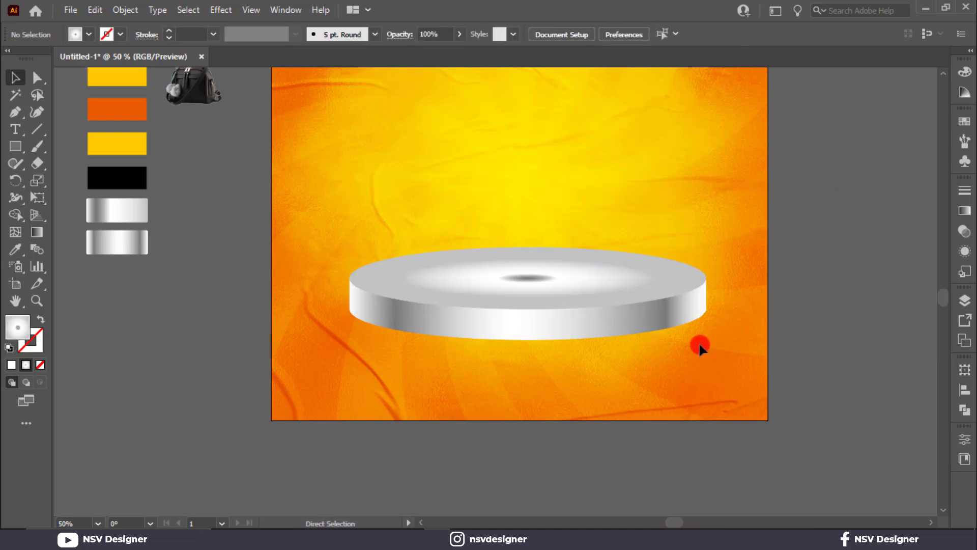
# Bring the bag image to the front, enlarge it and center it on the podium.
pyautogui.hotkey('ctrl', '0')
pyautogui.rightClick(218, 232)
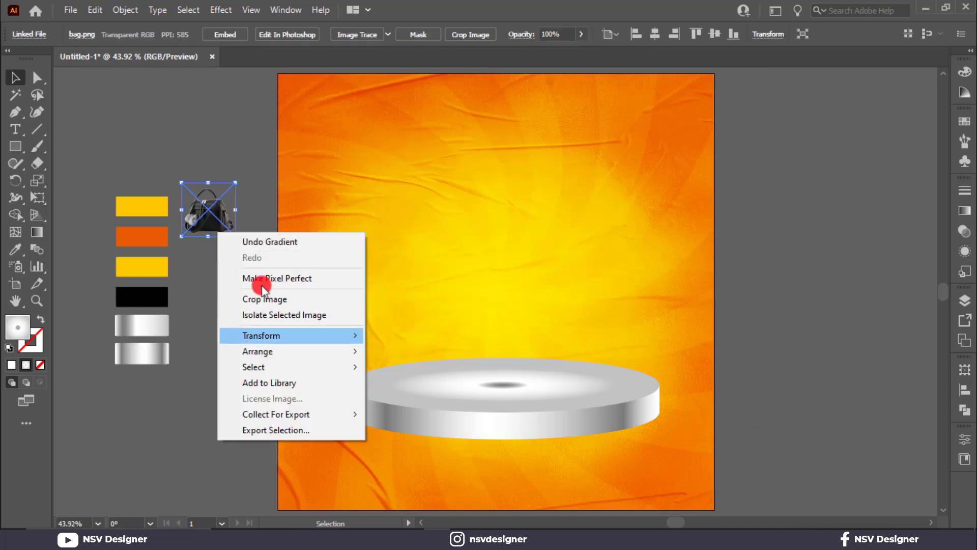
pyautogui.moveTo(321, 349)
pyautogui.click(430, 349)
pyautogui.moveTo(227, 230); pyautogui.dragTo(839, 448)
pyautogui.click(572, 375)
pyautogui.click(503, 333)
pyautogui.moveTo(565, 393); pyautogui.dragTo(555, 370)
pyautogui.keyDown('shift'); pyautogui.click(613, 421); pyautogui.keyUp('shift')
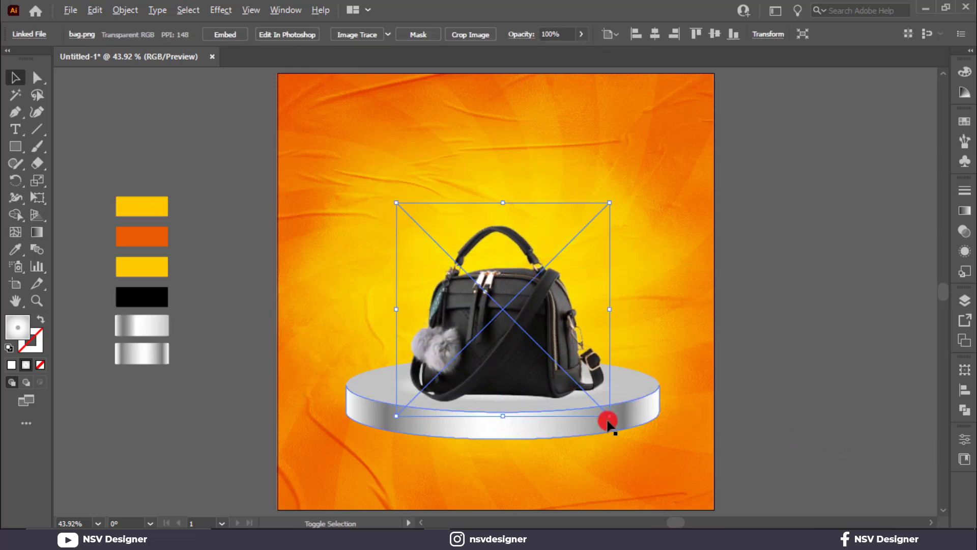
pyautogui.click(571, 328)
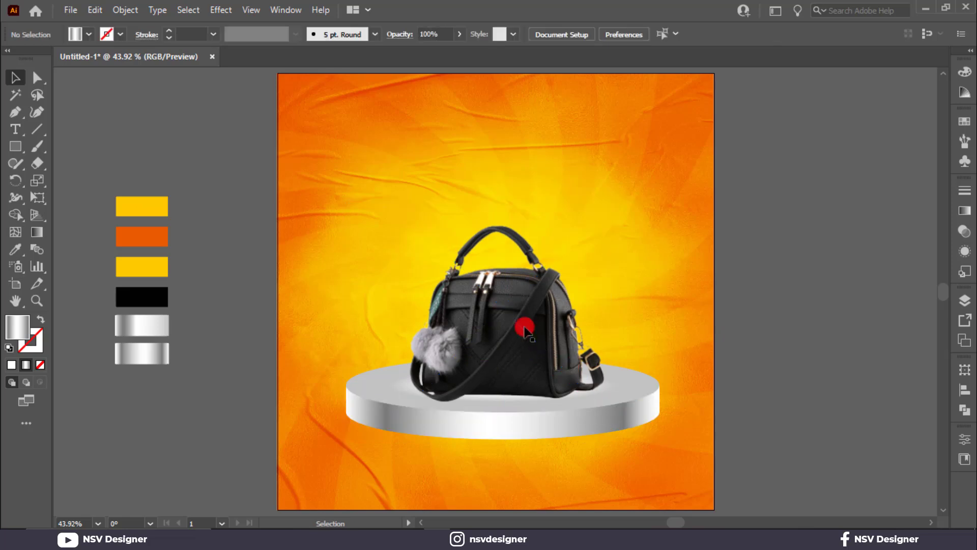
# Enlarge the bag slightly more on the podium and shift the bag and podium slightly down.
pyautogui.moveTo(609, 415); pyautogui.dragTo(623, 420)
pyautogui.moveTo(541, 375); pyautogui.dragTo(554, 357)
pyautogui.moveTo(613, 205); pyautogui.dragTo(621, 192)
pyautogui.moveTo(533, 295); pyautogui.dragTo(534, 287)
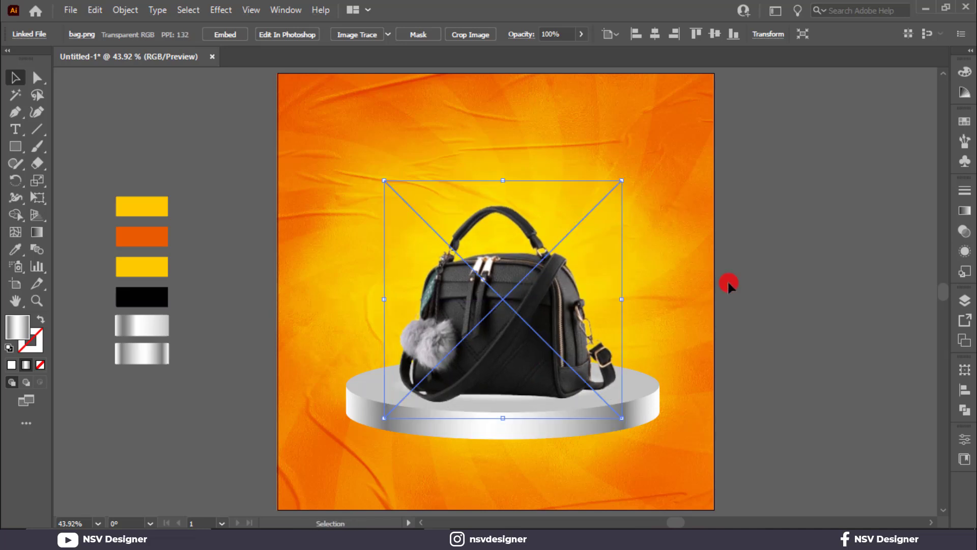
pyautogui.click(733, 305)
pyautogui.moveTo(559, 430); pyautogui.dragTo(558, 433)
pyautogui.click(747, 384)
# Draw a circle at the artboard's right edge and fill it with the white-to-black preset as a radial gradient.
pyautogui.moveTo(14, 148); pyautogui.dragTo(87, 179)
pyautogui.moveTo(734, 266)
pyautogui.mouseDown()
pyautogui.moveTo(778, 321)
pyautogui.moveTo(796, 321)
pyautogui.mouseUp()
pyautogui.click(964, 213)
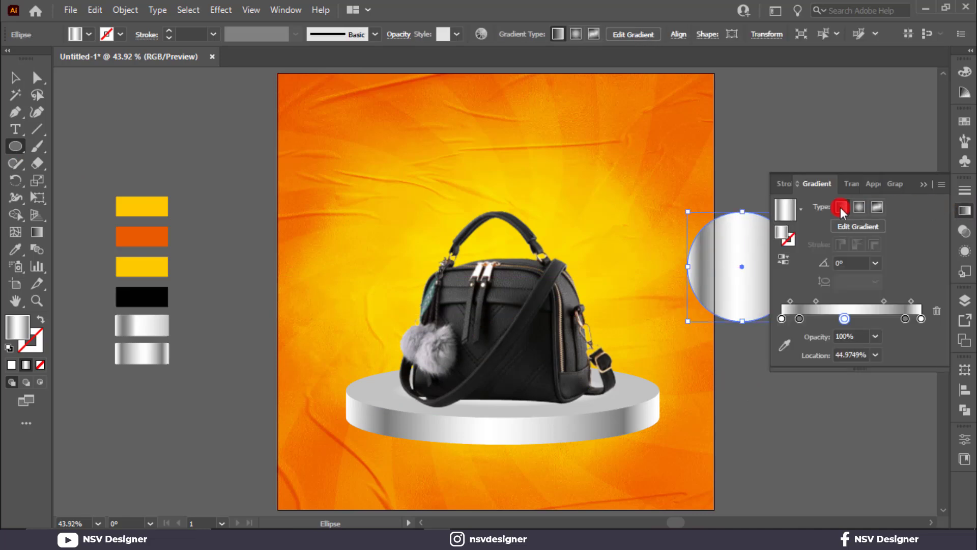
pyautogui.click(800, 209)
pyautogui.click(722, 235)
pyautogui.click(860, 206)
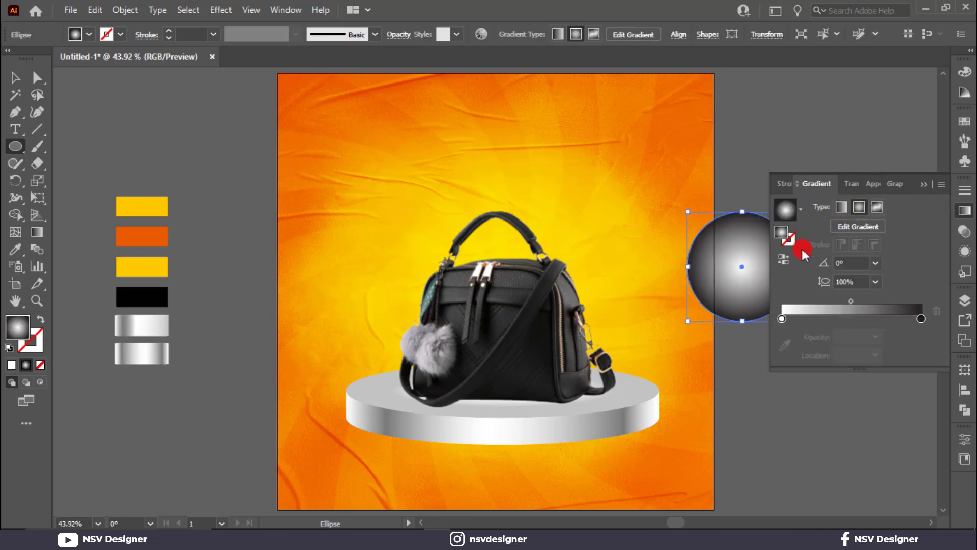
# Reverse the circle's gradient so the dark end is at the center and set that stop to pure black.
pyautogui.click(785, 260)
pyautogui.doubleClick(780, 318)
pyautogui.click(733, 370)
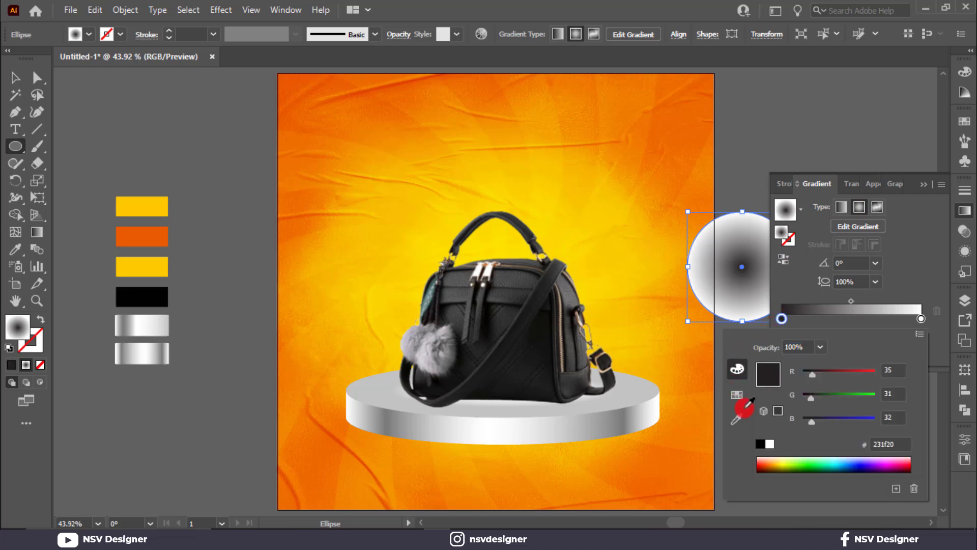
pyautogui.click(761, 444)
# Set the gradient circle's blend mode to Multiply.
pyautogui.click(845, 184)
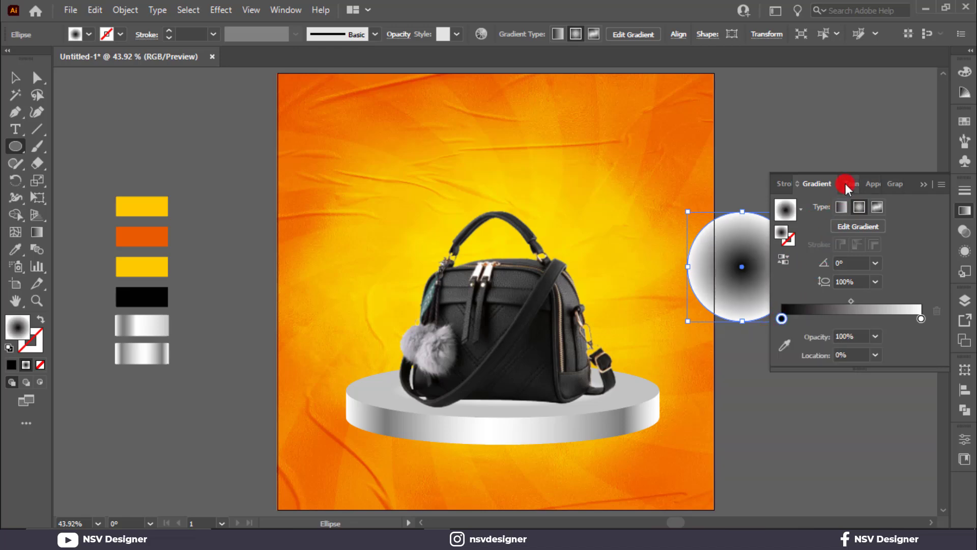
pyautogui.click(850, 184)
pyautogui.click(828, 210)
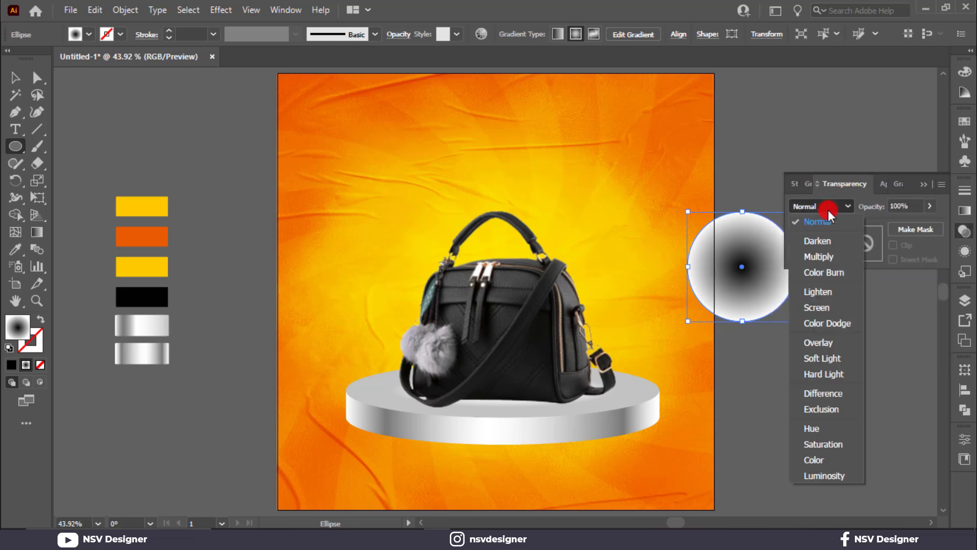
pyautogui.click(832, 253)
pyautogui.click(924, 185)
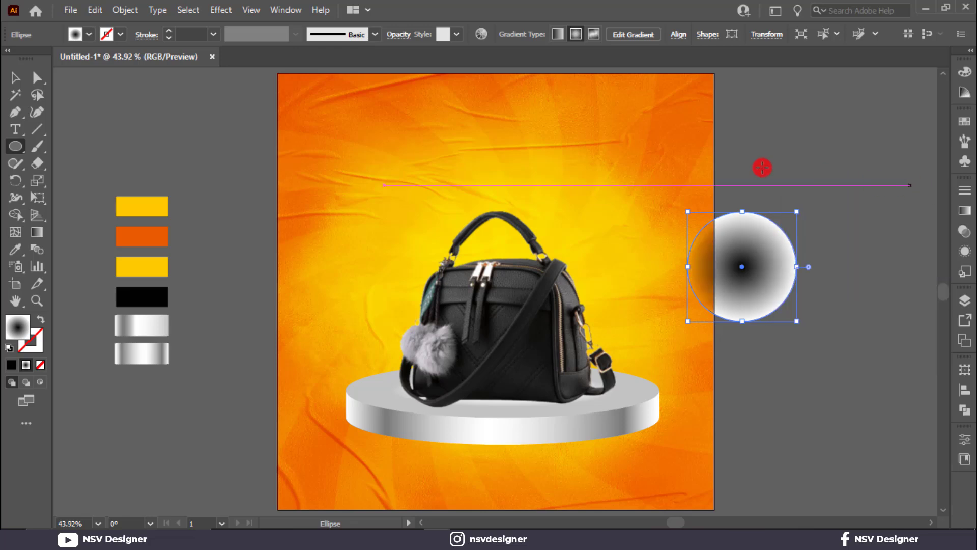
# Squash the circle into a wide flat ellipse and place it behind the bag's base as a contact shadow.
pyautogui.click(19, 76)
pyautogui.moveTo(745, 209); pyautogui.dragTo(561, 398)
pyautogui.moveTo(640, 400); pyautogui.dragTo(616, 399)
pyautogui.moveTo(505, 383); pyautogui.dragTo(519, 397)
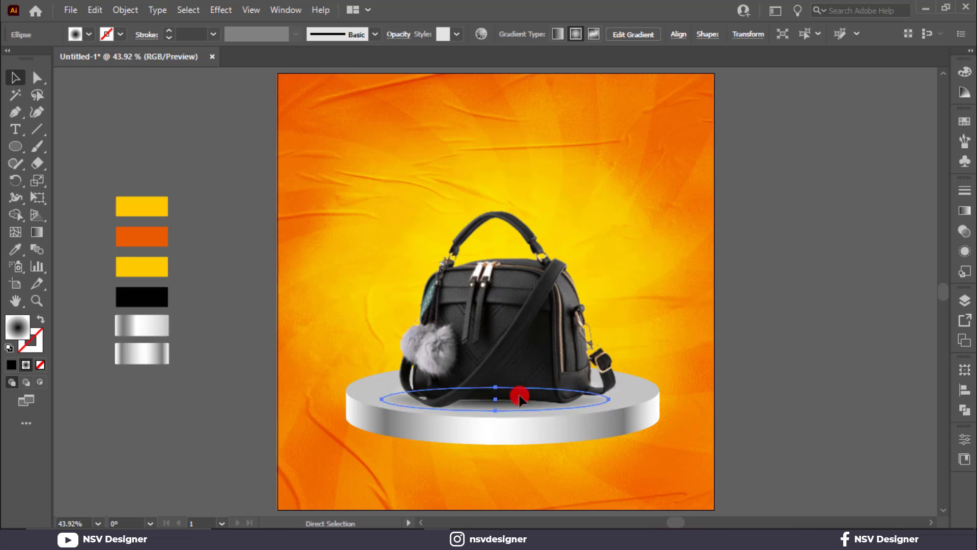
pyautogui.click(675, 375)
# Lock the bag image.
pyautogui.click(527, 363)
pyautogui.click(782, 347)
pyautogui.click(501, 321)
pyautogui.hotkey('ctrl', '2')
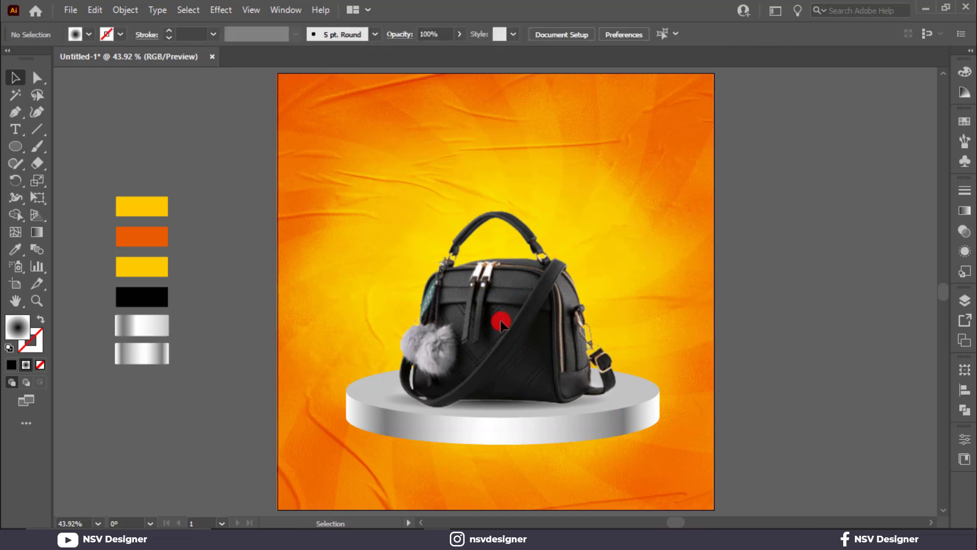
# Copy the shadow ellipse straight down to the podium's base and send it behind the disc.
pyautogui.click(510, 399)
pyautogui.moveTo(509, 399); pyautogui.dragTo(509, 446)
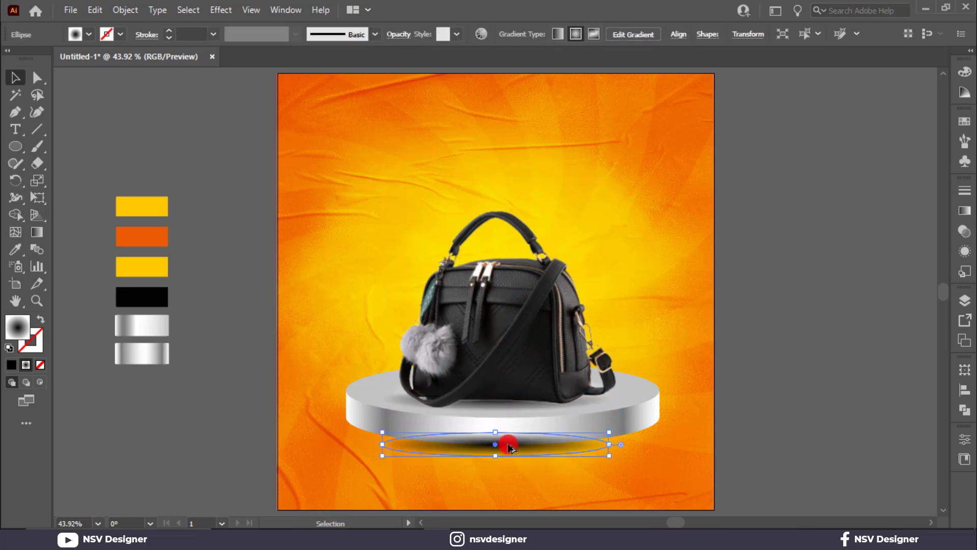
pyautogui.hotkey('ctrl', '[')
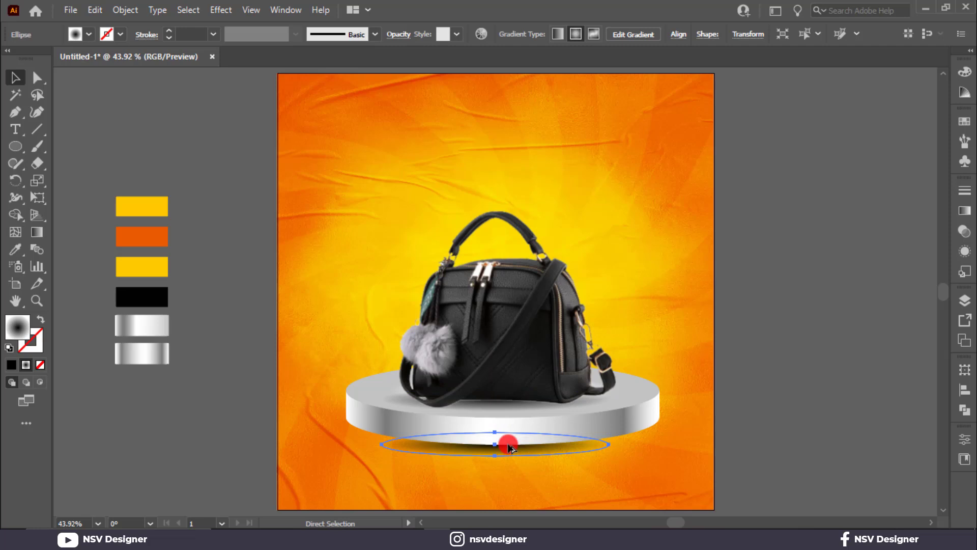
# Widen and heighten the podium's shadow ellipse so it extends past both sides of the disc, and deselect it.
pyautogui.moveTo(614, 443); pyautogui.dragTo(638, 441)
pyautogui.moveTo(498, 435); pyautogui.dragTo(502, 411)
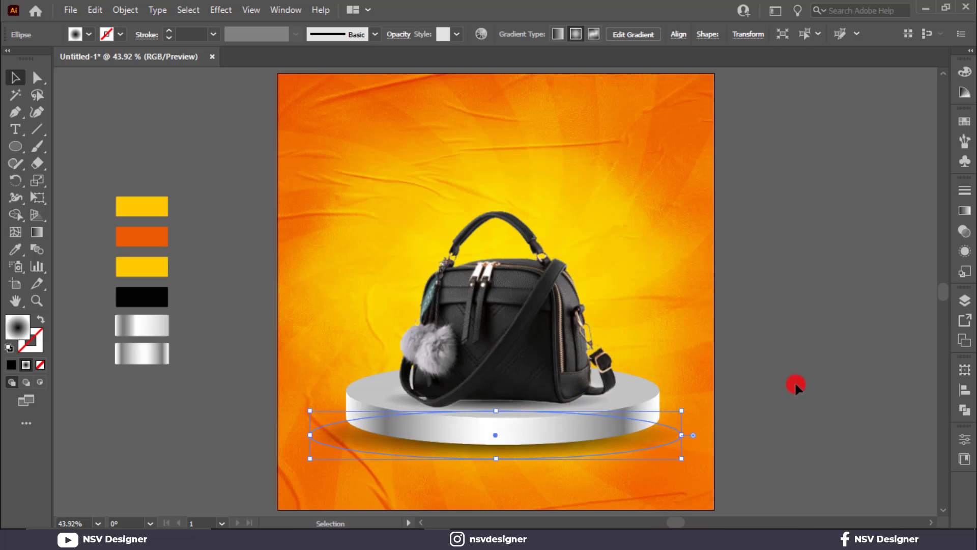
pyautogui.click(795, 386)
pyautogui.hotkey('ctrl', '0')
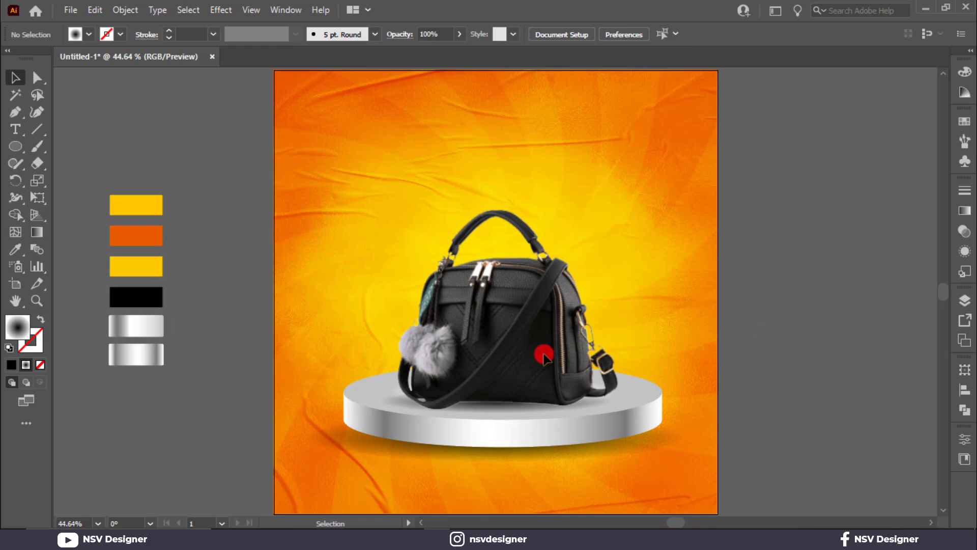
# Unlock all objects and lock only the orange-yellow background again.
pyautogui.moveTo(672, 187); pyautogui.dragTo(529, 487)
pyautogui.click(893, 417)
pyautogui.hotkey('ctrl', 'alt', '2')
pyautogui.click(864, 188)
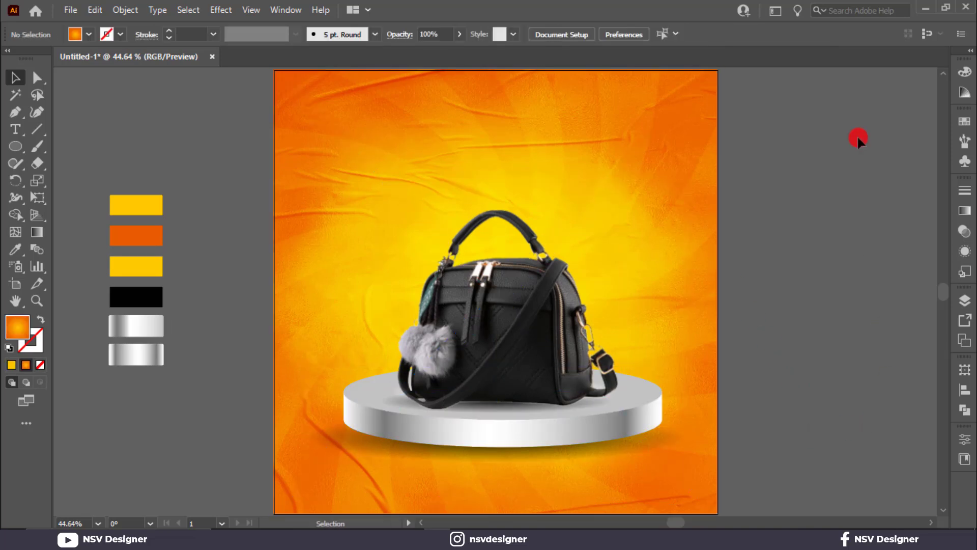
pyautogui.moveTo(614, 157); pyautogui.dragTo(614, 158)
pyautogui.hotkey('ctrl', '2')
pyautogui.moveTo(784, 202); pyautogui.dragTo(417, 495)
pyautogui.press('a')
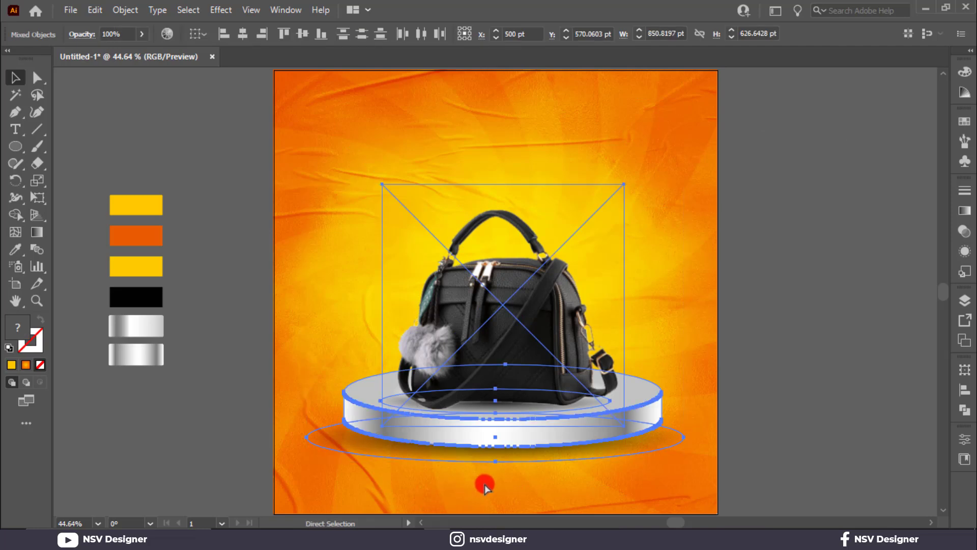
pyautogui.press('v')
pyautogui.click(771, 432)
# Draw a wide slanted parallelogram banner beside the artboard with the Pen tool and deselect it.
pyautogui.moveTo(802, 355); pyautogui.dragTo(583, 350)
pyautogui.click(15, 115)
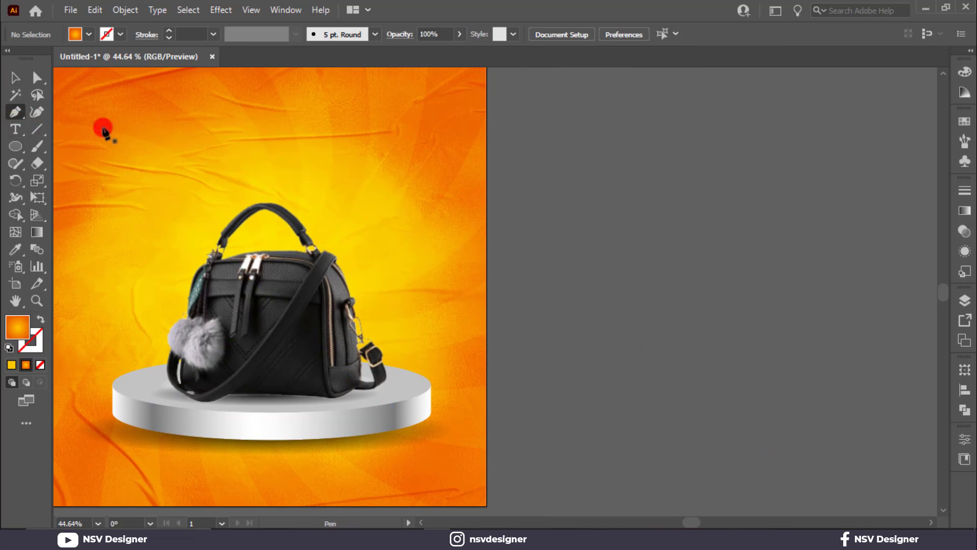
pyautogui.click(812, 180)
pyautogui.click(831, 249)
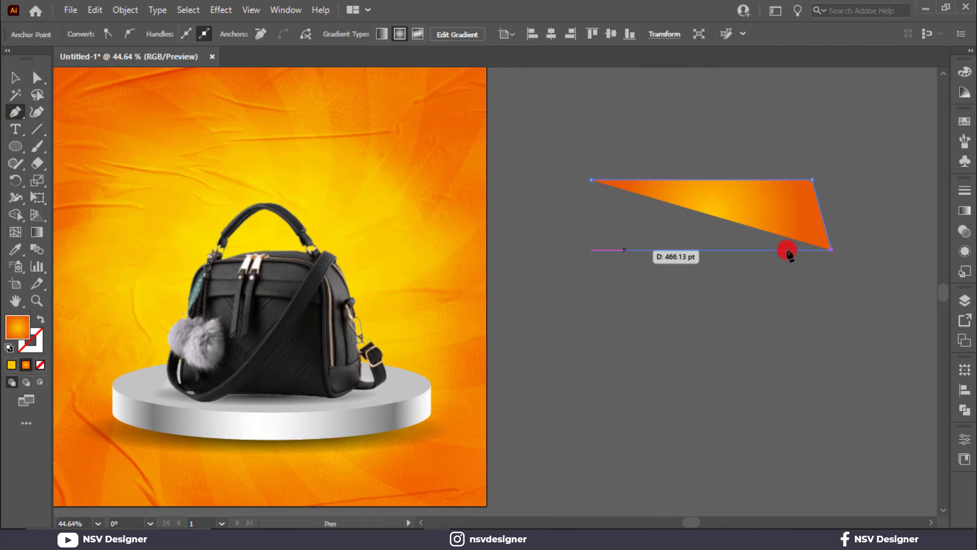
pyautogui.click(607, 250)
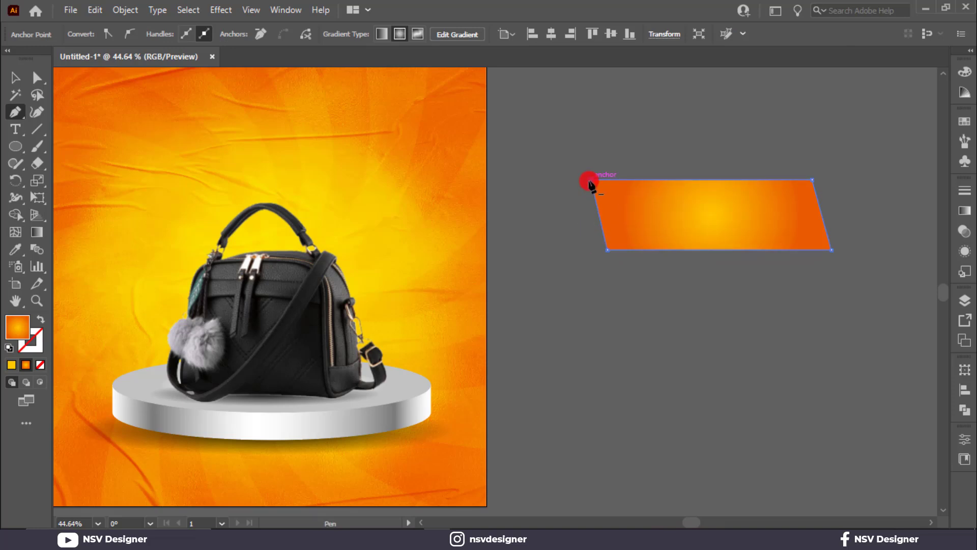
pyautogui.click(569, 156)
# Draw a folded ribbon tail of two small triangles at the banner's lower-right corner with the Pen tool.
pyautogui.moveTo(653, 251); pyautogui.dragTo(552, 247)
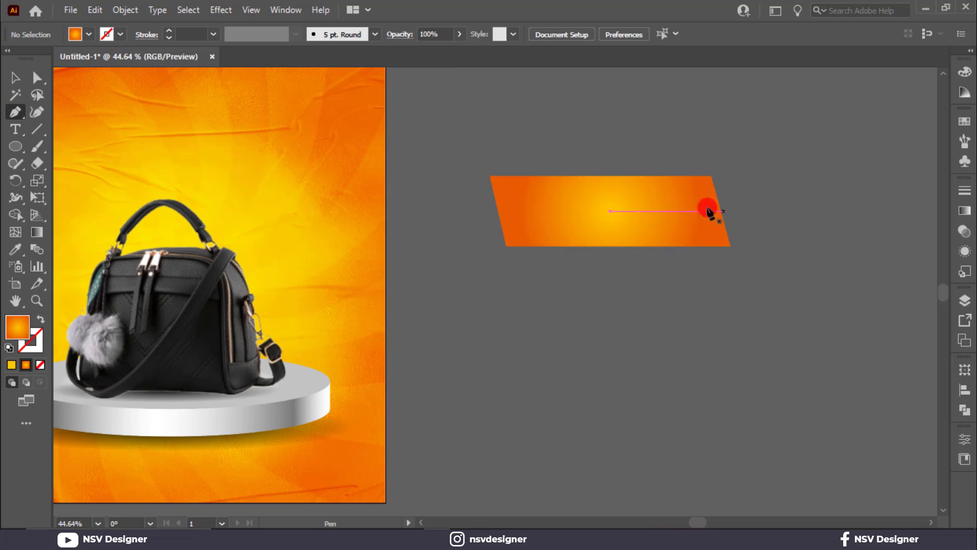
pyautogui.moveTo(742, 195); pyautogui.dragTo(748, 191)
pyautogui.hotkey('ctrl', 'z')
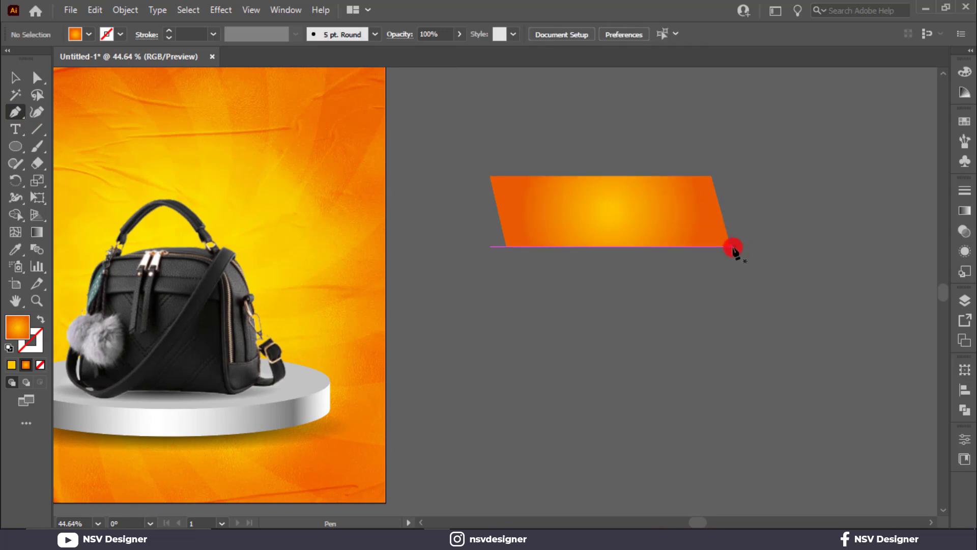
pyautogui.moveTo(732, 248); pyautogui.dragTo(746, 202)
pyautogui.click(746, 199)
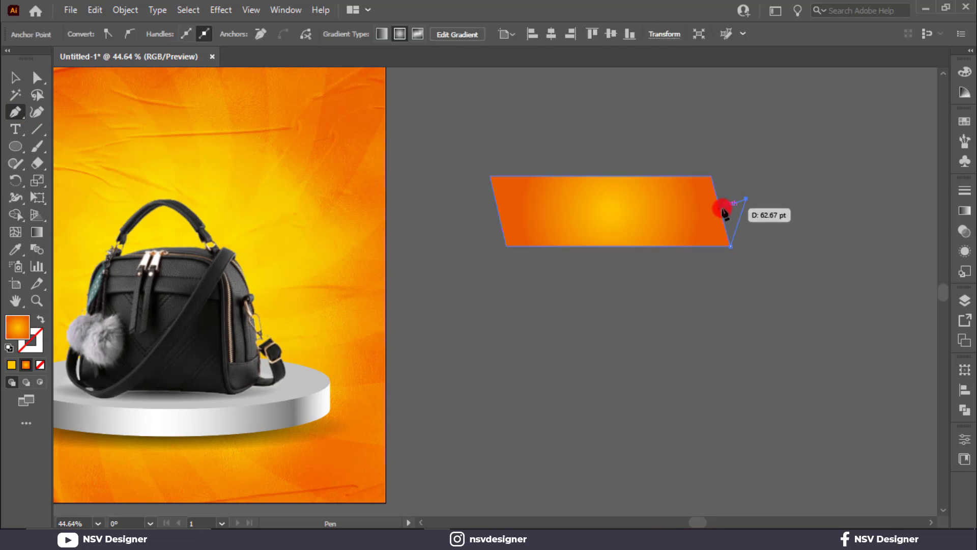
pyautogui.click(720, 208)
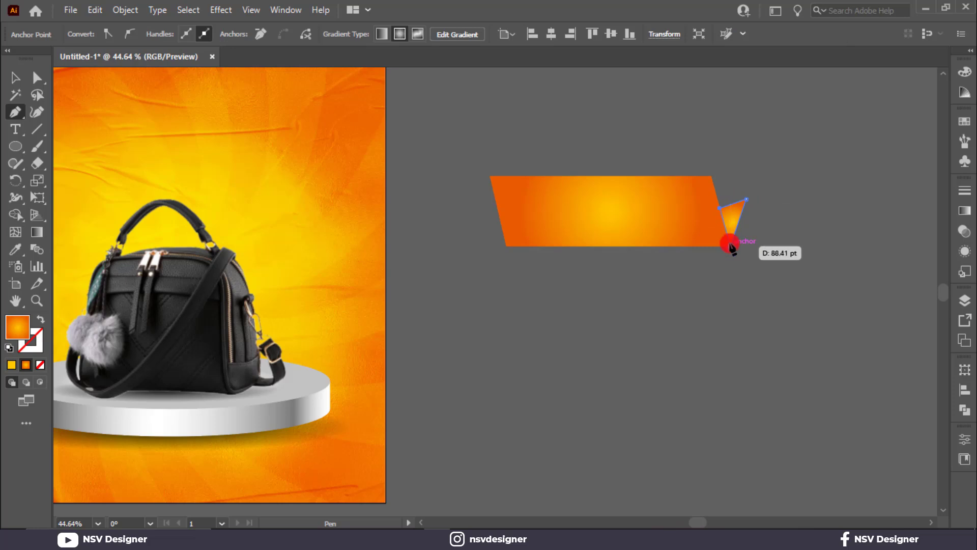
pyautogui.keyDown('ctrl'); pyautogui.click(767, 213); pyautogui.keyUp('ctrl')
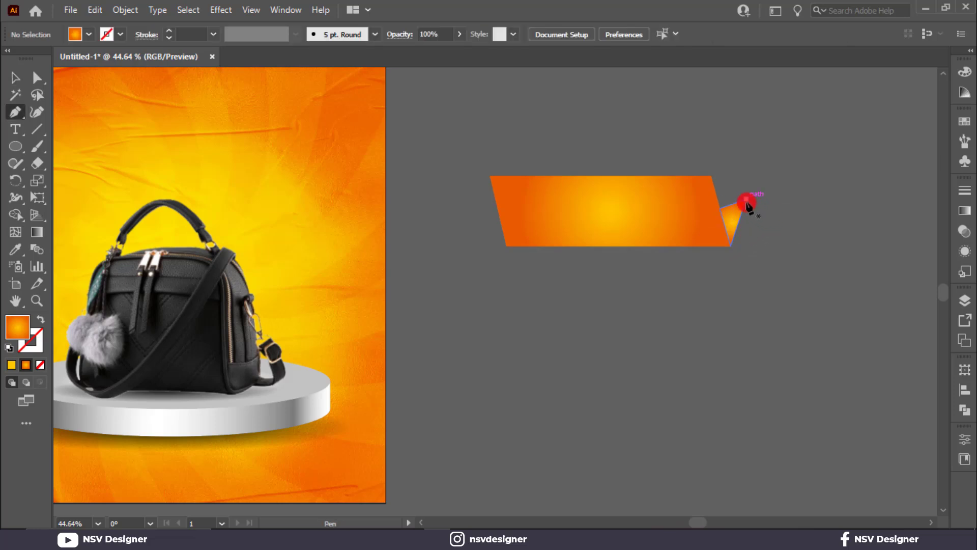
pyautogui.moveTo(747, 205)
pyautogui.mouseDown()
pyautogui.moveTo(756, 213)
pyautogui.moveTo(744, 219)
pyautogui.moveTo(747, 204)
pyautogui.mouseUp()
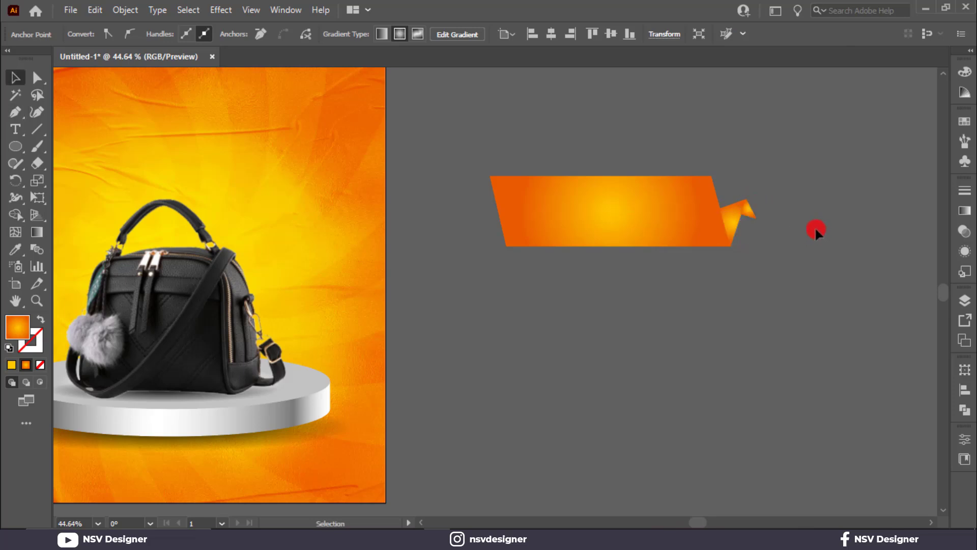
pyautogui.keyDown('ctrl'); pyautogui.click(817, 234); pyautogui.keyUp('ctrl')
# Copy the ribbon tail to the banner's left side, reflect it across the vertical axis and move it near the banner's edge.
pyautogui.click(732, 224)
pyautogui.moveTo(726, 218); pyautogui.dragTo(444, 228)
pyautogui.rightClick(443, 227)
pyautogui.moveTo(488, 433)
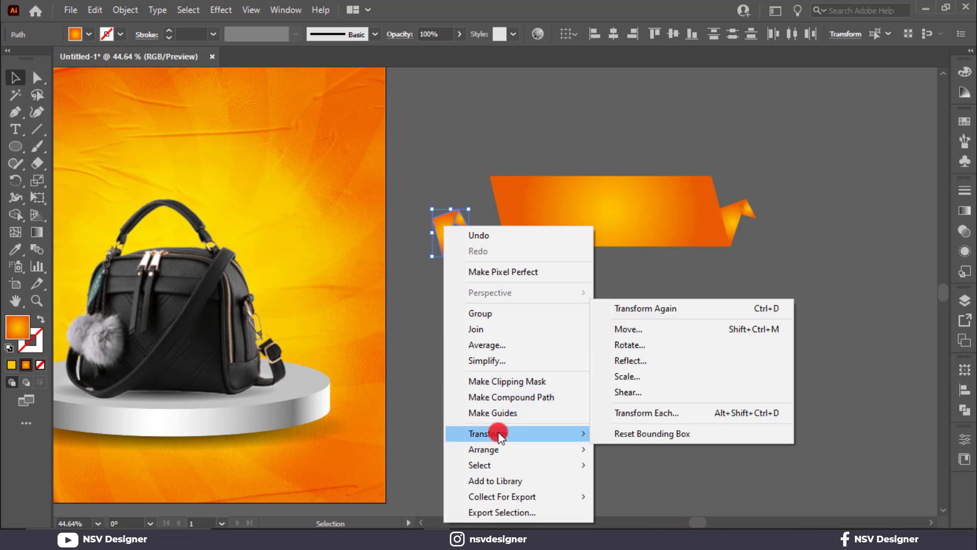
pyautogui.click(677, 360)
pyautogui.click(505, 358)
pyautogui.moveTo(460, 229); pyautogui.dragTo(478, 205)
pyautogui.rightClick(477, 205)
pyautogui.moveTo(543, 409)
pyautogui.click(670, 450)
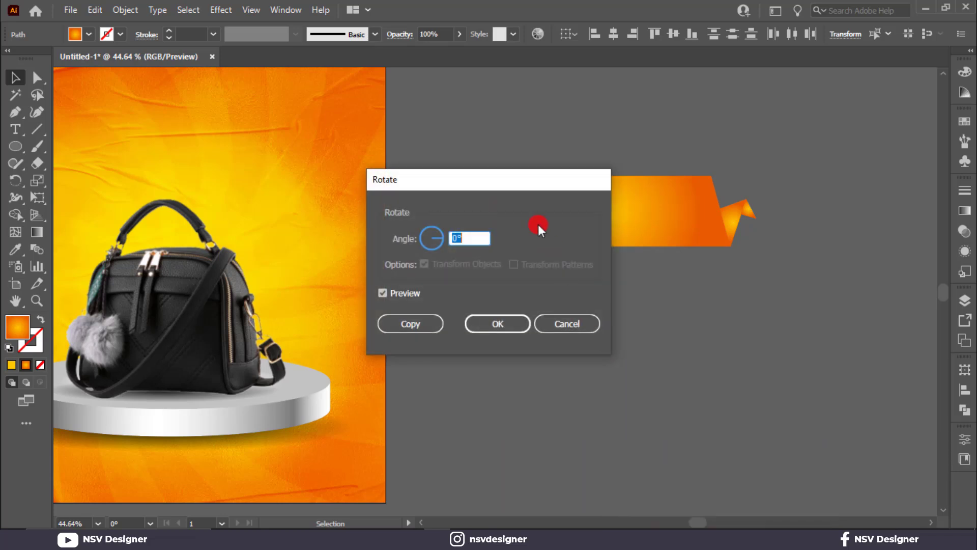
pyautogui.moveTo(643, 189); pyautogui.dragTo(750, 191)
pyautogui.click(801, 324)
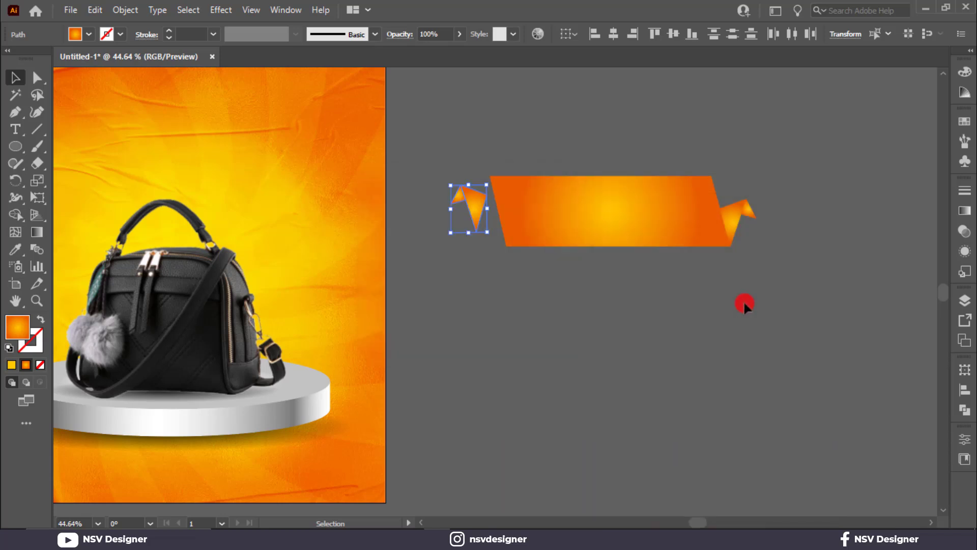
# Reflect the left ribbon tail across the horizontal axis and move it beside the banner's left edge.
pyautogui.rightClick(479, 206)
pyautogui.moveTo(563, 410)
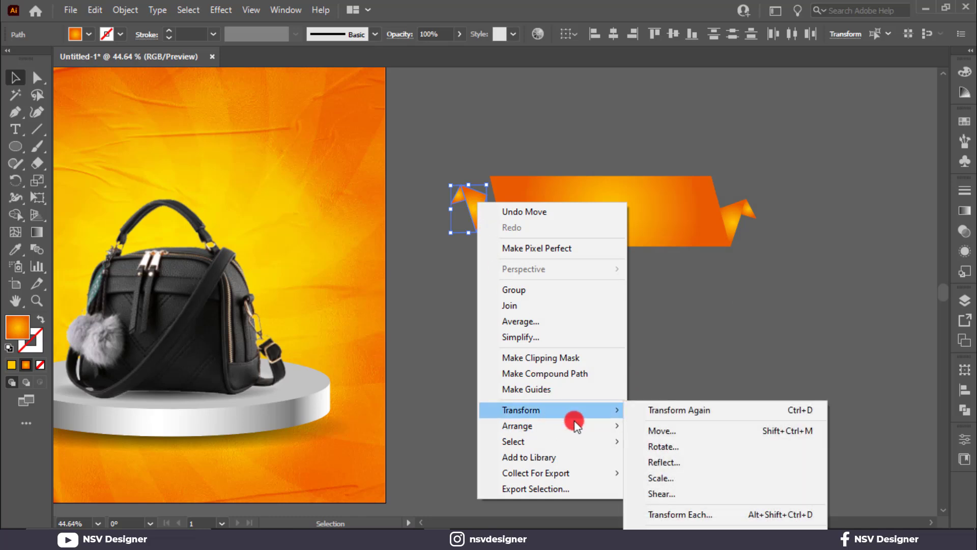
pyautogui.click(661, 464)
pyautogui.moveTo(501, 142); pyautogui.dragTo(761, 149)
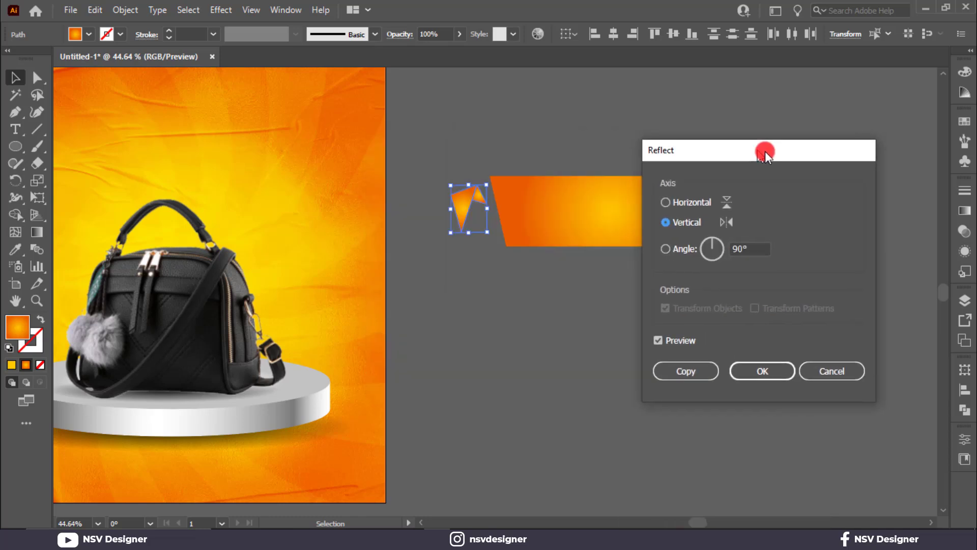
pyautogui.click(695, 203)
pyautogui.click(758, 372)
pyautogui.click(491, 264)
pyautogui.moveTo(479, 212)
pyautogui.mouseDown()
pyautogui.moveTo(490, 200)
pyautogui.moveTo(473, 226)
pyautogui.moveTo(487, 209)
pyautogui.moveTo(477, 216)
pyautogui.mouseUp()
pyautogui.click(445, 178)
# Shift and slightly rotate the left ribbon tail until it sits flush against the banner's slanted edge.
pyautogui.scroll(6, 444, 178)
pyautogui.click(679, 344)
pyautogui.moveTo(680, 348)
pyautogui.mouseDown()
pyautogui.moveTo(674, 321)
pyautogui.moveTo(676, 332)
pyautogui.mouseUp()
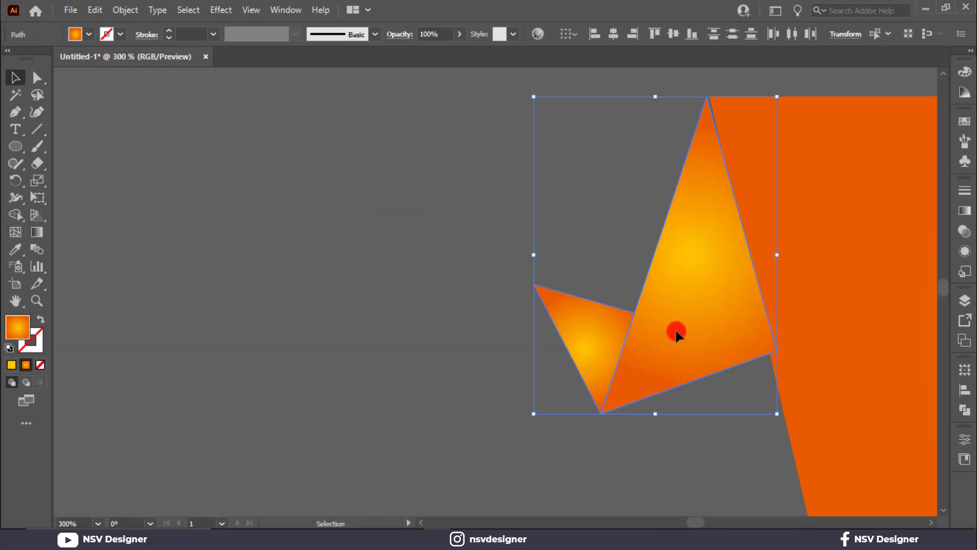
pyautogui.moveTo(779, 418); pyautogui.dragTo(777, 425)
pyautogui.moveTo(736, 340); pyautogui.dragTo(733, 344)
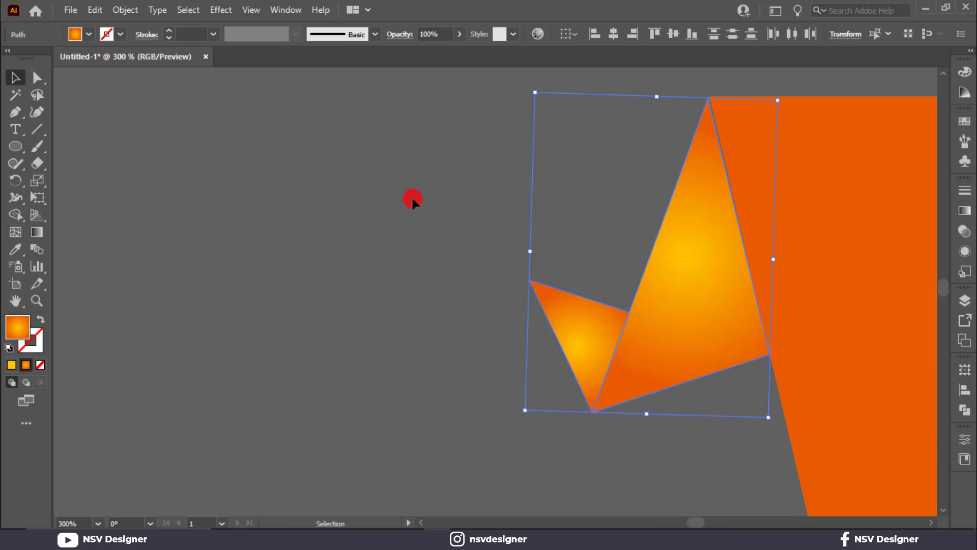
pyautogui.click(400, 191)
pyautogui.hotkey('ctrl', '0')
# Fill the main banner shape with the White, Black linear gradient and recolour its start stop near-black.
pyautogui.moveTo(561, 359); pyautogui.dragTo(487, 354)
pyautogui.click(606, 233)
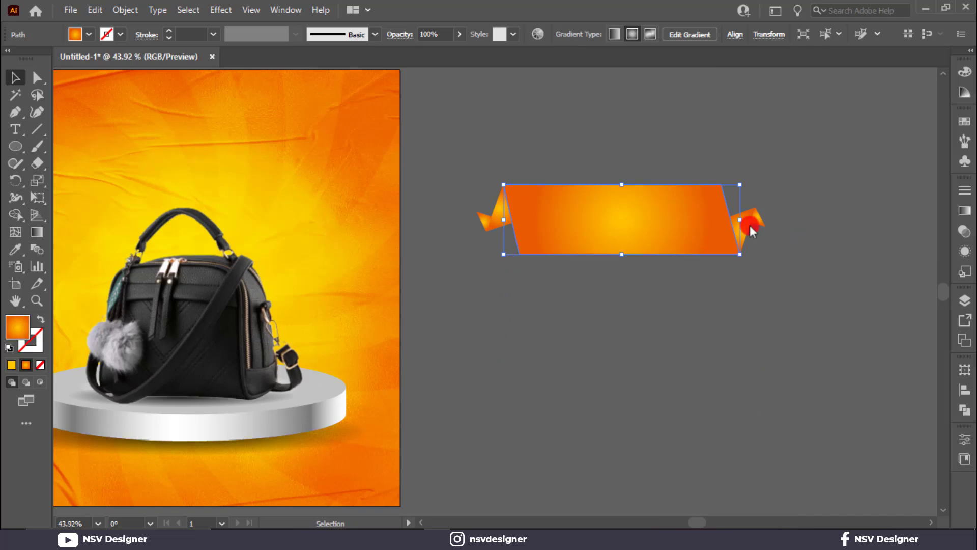
pyautogui.click(965, 213)
pyautogui.click(800, 209)
pyautogui.click(679, 212)
pyautogui.click(782, 319)
pyautogui.doubleClick(782, 318)
pyautogui.click(737, 396)
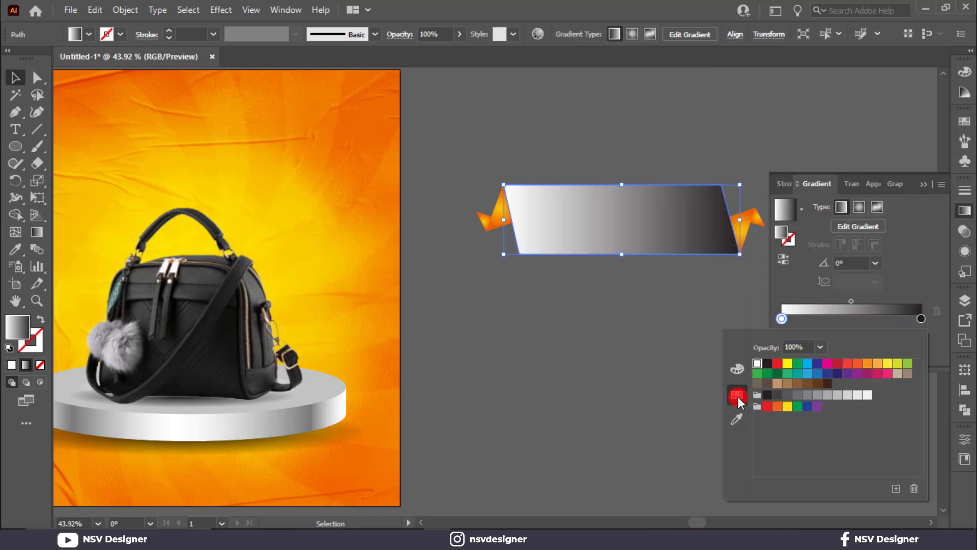
pyautogui.click(768, 395)
# Set the end stop of the banner's gradient to pure black and deselect the banner.
pyautogui.click(922, 318)
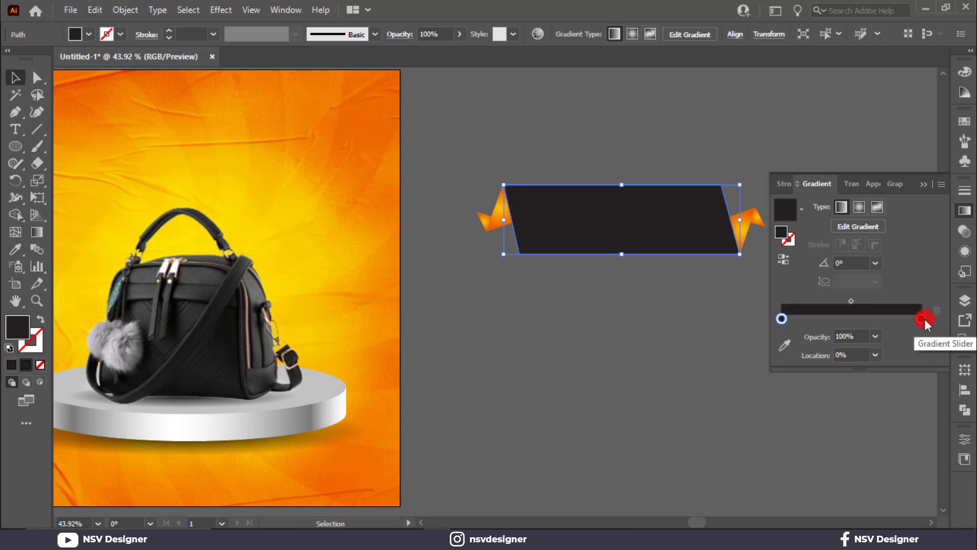
pyautogui.doubleClick(922, 318)
pyautogui.click(738, 371)
pyautogui.click(761, 443)
pyautogui.click(636, 330)
# Round the banner's lower-left and upper-right corners with the Direct Selection tool.
pyautogui.moveTo(420, 225); pyautogui.dragTo(318, 219)
pyautogui.scroll(3, 474, 144)
pyautogui.click(476, 145)
pyautogui.moveTo(453, 184); pyautogui.dragTo(373, 140)
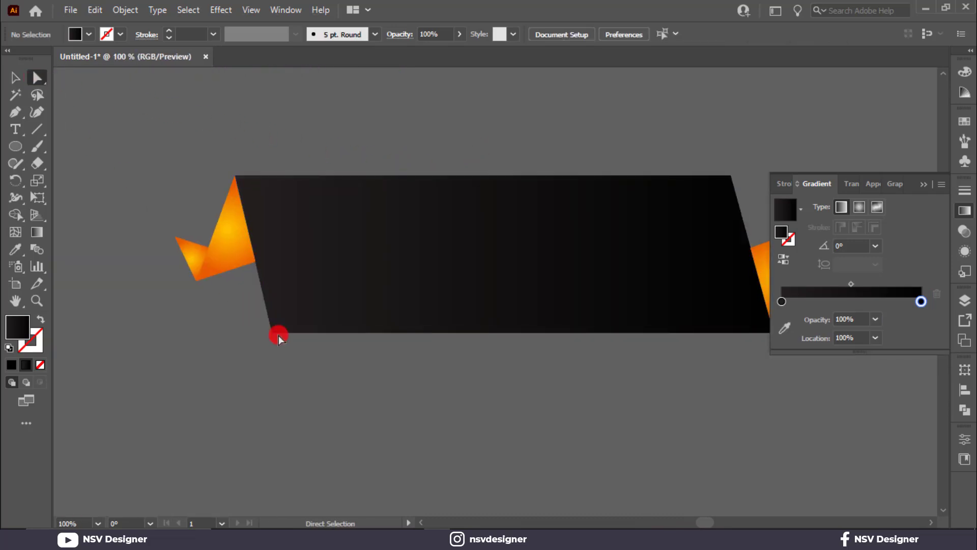
pyautogui.moveTo(248, 310); pyautogui.dragTo(295, 349)
pyautogui.moveTo(738, 172); pyautogui.dragTo(694, 203)
pyautogui.click(519, 116)
# Apply the banner's dark gradient to the triangles of both ribbon tails with the Eyedropper.
pyautogui.press('v')
pyautogui.moveTo(145, 185); pyautogui.dragTo(213, 276)
pyautogui.moveTo(537, 150); pyautogui.dragTo(376, 134)
pyautogui.moveTo(622, 203); pyautogui.dragTo(667, 265)
pyautogui.press('i')
pyautogui.click(441, 197)
pyautogui.hscroll(-3, 636, 111)
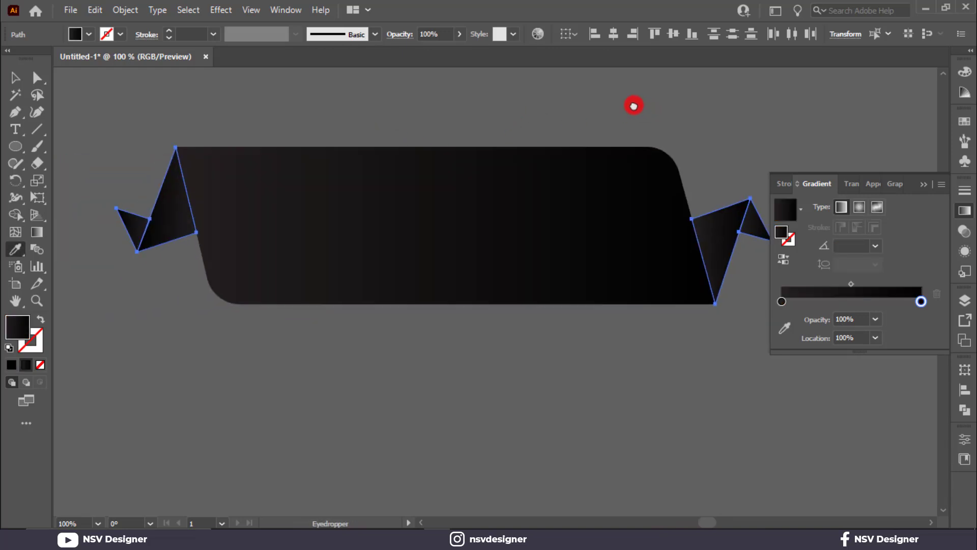
pyautogui.press('v')
pyautogui.click(589, 89)
# Redirect the dark gradients diagonally across the larger and smaller triangles of the left ribbon tail.
pyautogui.click(184, 212)
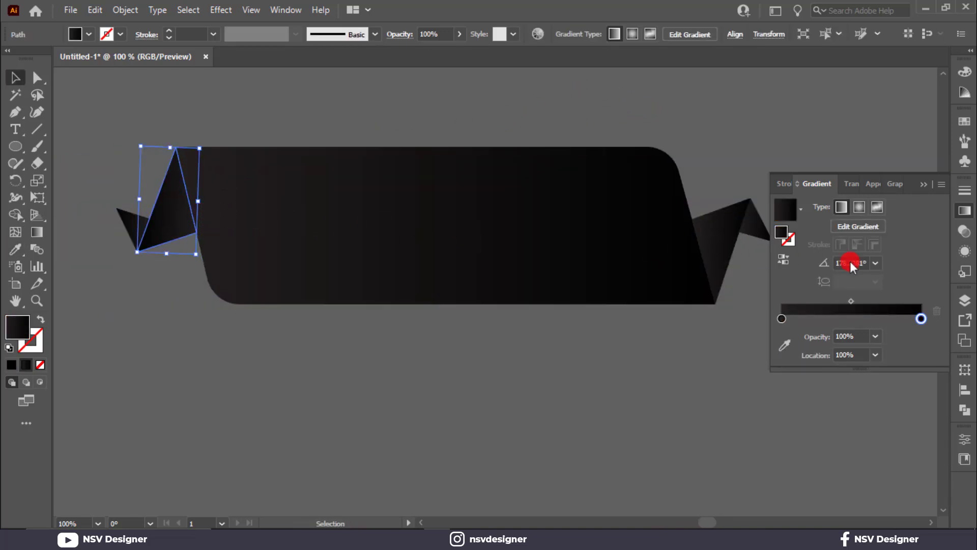
pyautogui.click(875, 263)
pyautogui.click(276, 376)
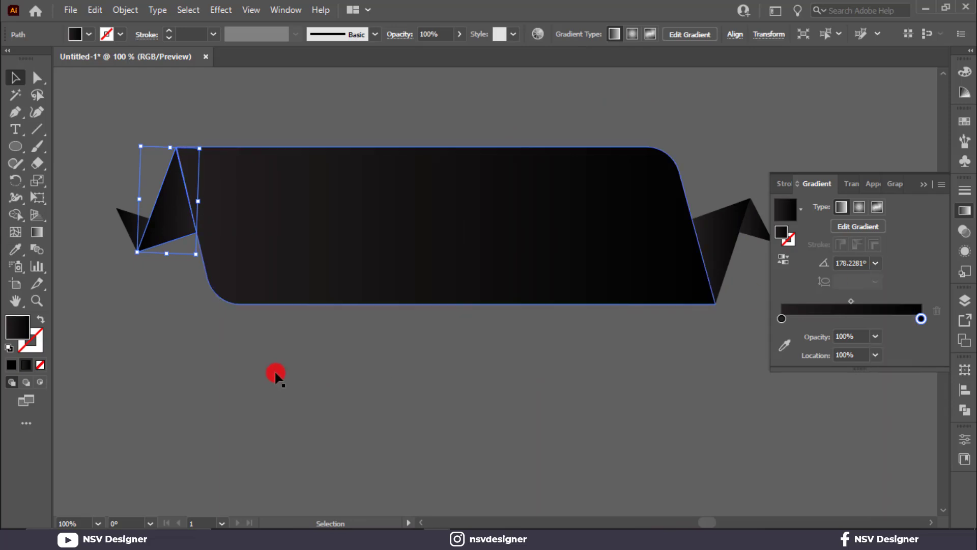
pyautogui.press('g')
pyautogui.moveTo(227, 216)
pyautogui.mouseDown()
pyautogui.moveTo(155, 230)
pyautogui.moveTo(192, 220)
pyautogui.mouseUp()
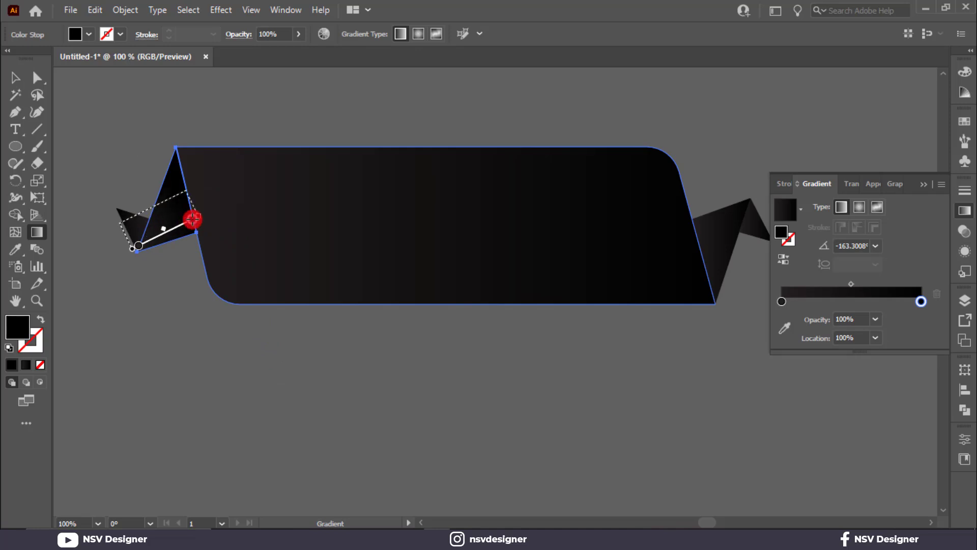
pyautogui.press('v')
pyautogui.click(135, 236)
pyautogui.press('g')
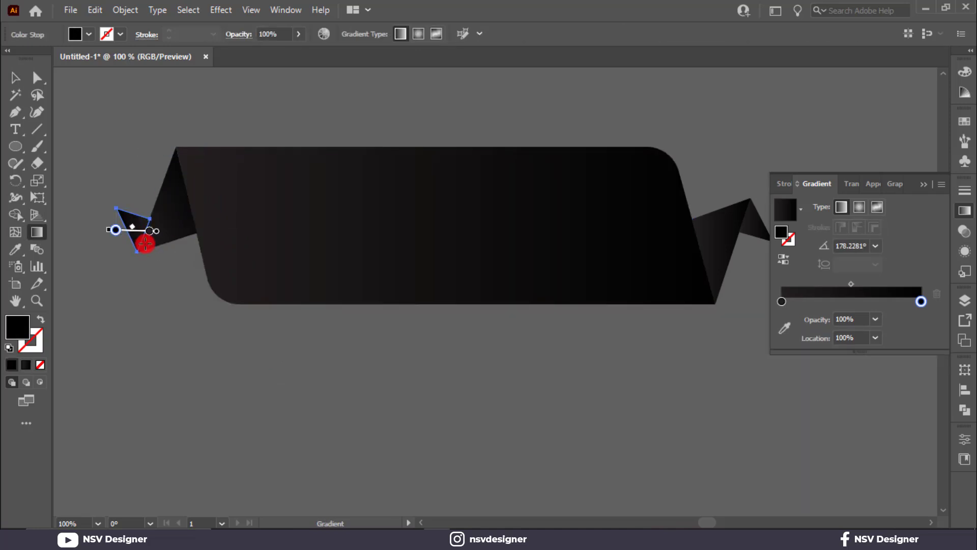
pyautogui.moveTo(124, 195); pyautogui.dragTo(182, 242)
# Select the larger triangle of the right ribbon tail.
pyautogui.scroll(4, 136, 212)
pyautogui.moveTo(680, 270); pyautogui.dragTo(277, 274)
pyautogui.scroll(-5, 524, 272)
pyautogui.moveTo(523, 273); pyautogui.dragTo(484, 268)
pyautogui.scroll(4, 560, 270)
pyautogui.scroll(2, 563, 269)
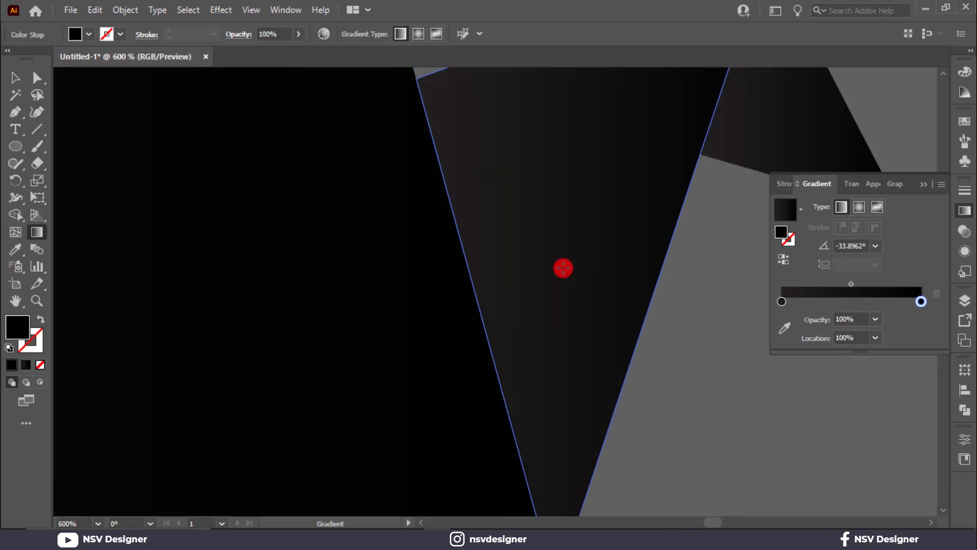
pyautogui.press('v')
pyautogui.click(563, 268)
pyautogui.scroll(4, 563, 268)
pyautogui.press('space')
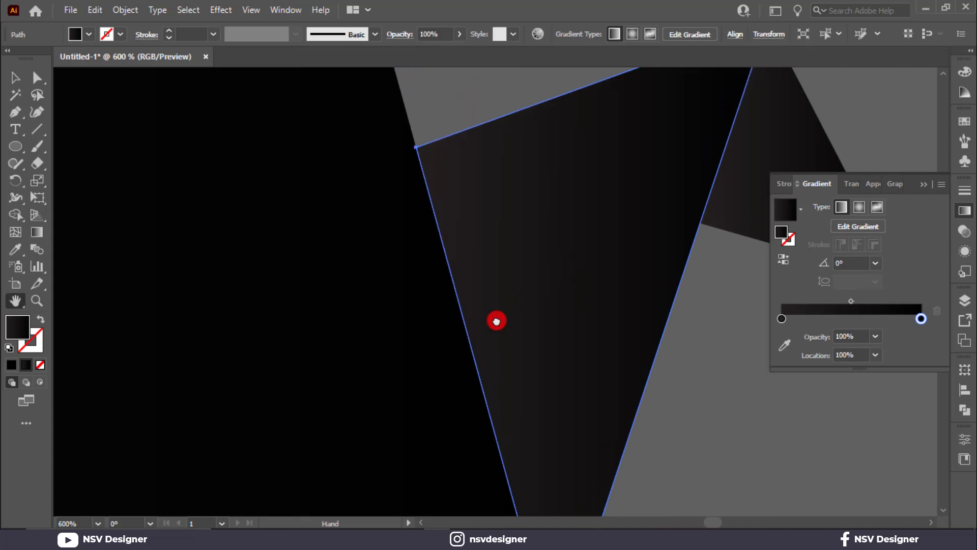
pyautogui.press('f')
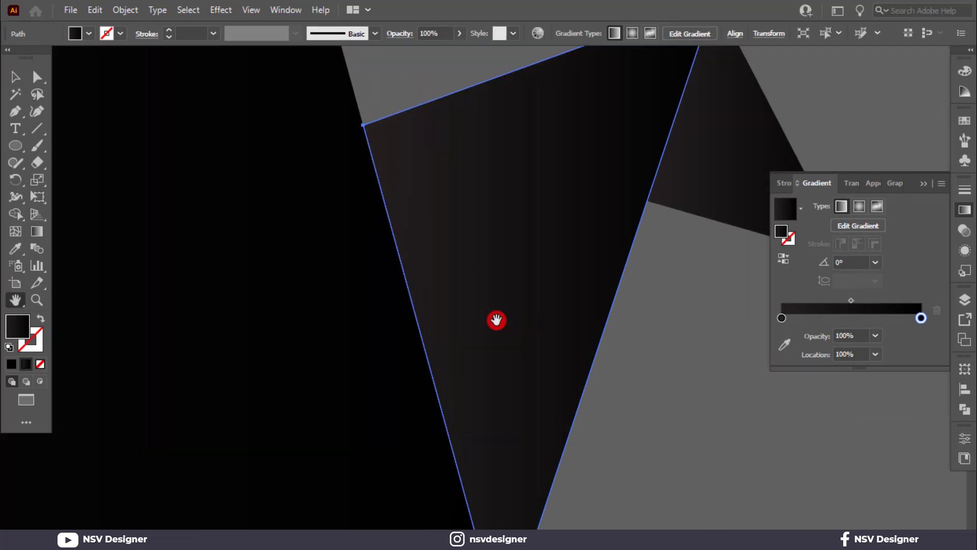
pyautogui.press('d')
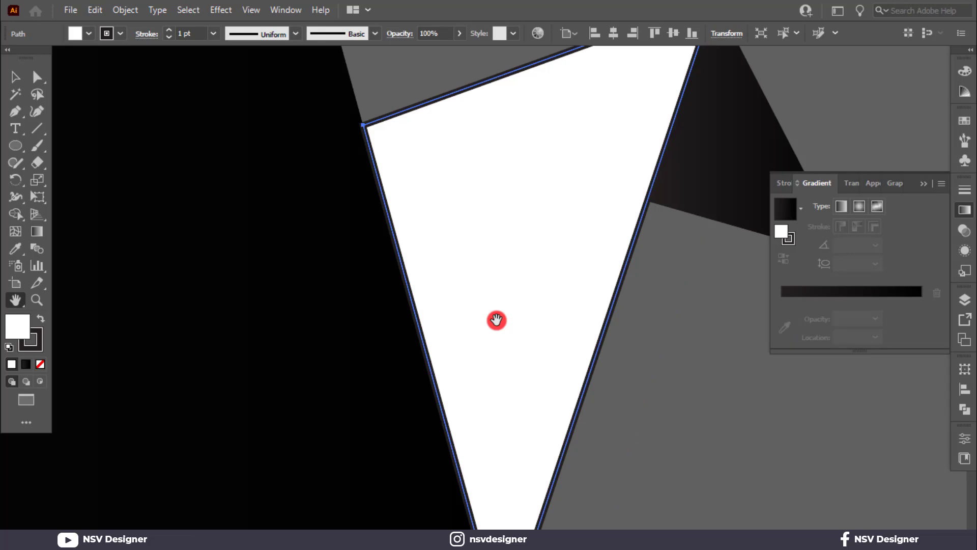
pyautogui.hotkey('ctrl', 'z')
pyautogui.press('f')
pyautogui.press('f')
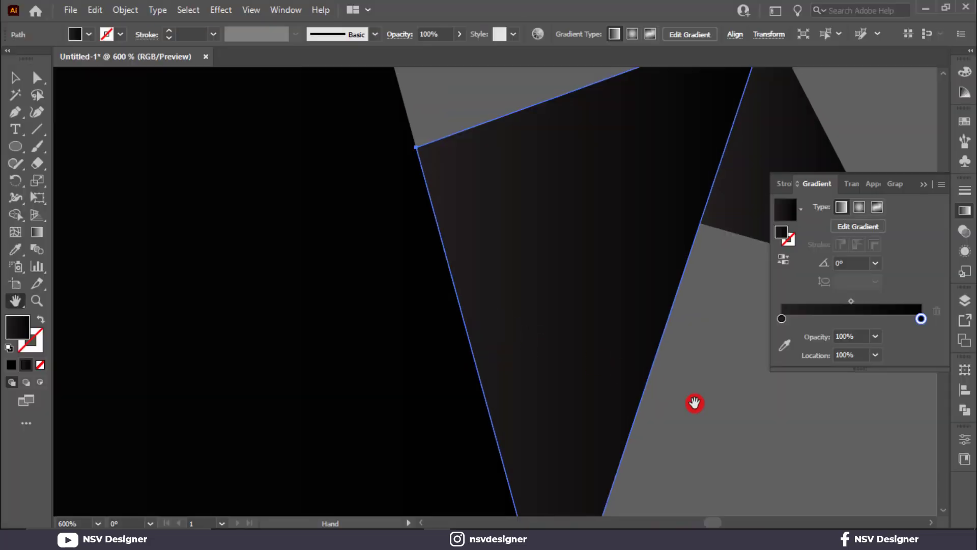
# Redirect the dark gradients diagonally across the larger and smaller triangles of the right ribbon tail.
pyautogui.press('g')
pyautogui.moveTo(486, 308); pyautogui.dragTo(385, 355)
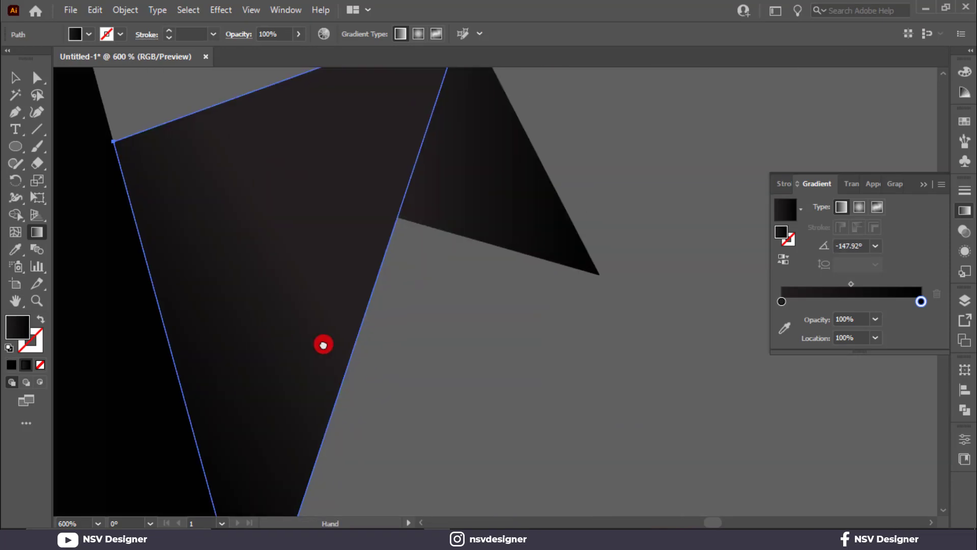
pyautogui.click(371, 311)
pyautogui.press('v')
pyautogui.click(502, 224)
pyautogui.press('g')
pyautogui.moveTo(509, 219); pyautogui.dragTo(398, 95)
pyautogui.scroll(-4, 539, 205)
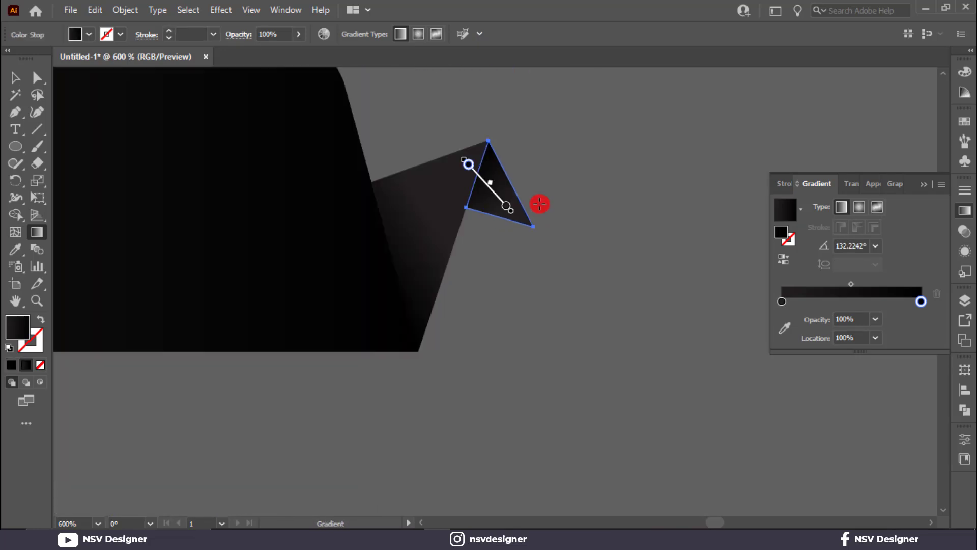
pyautogui.moveTo(478, 302); pyautogui.dragTo(657, 301)
pyautogui.scroll(-3, 657, 301)
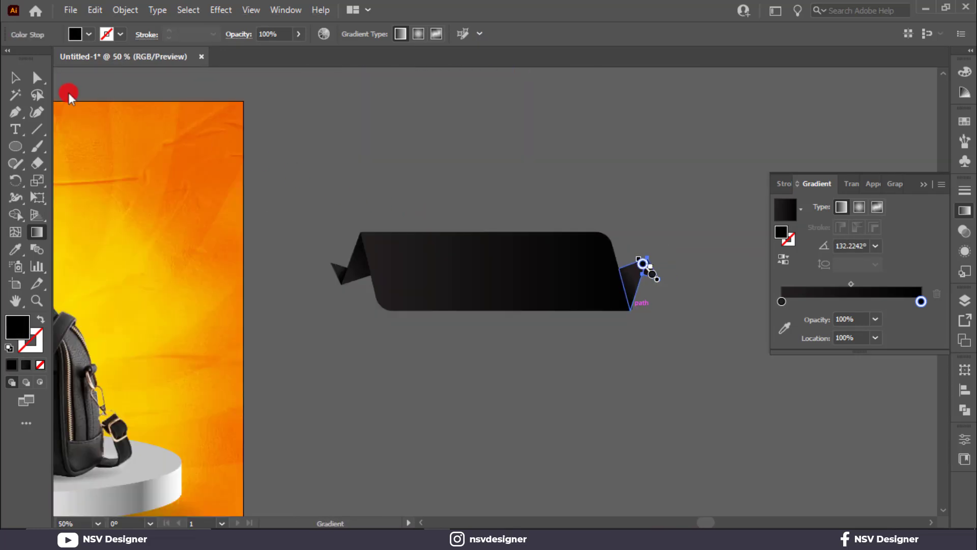
# Group the banner shape with all the triangles of both ribbon tails.
pyautogui.click(17, 75)
pyautogui.moveTo(321, 210); pyautogui.dragTo(696, 371)
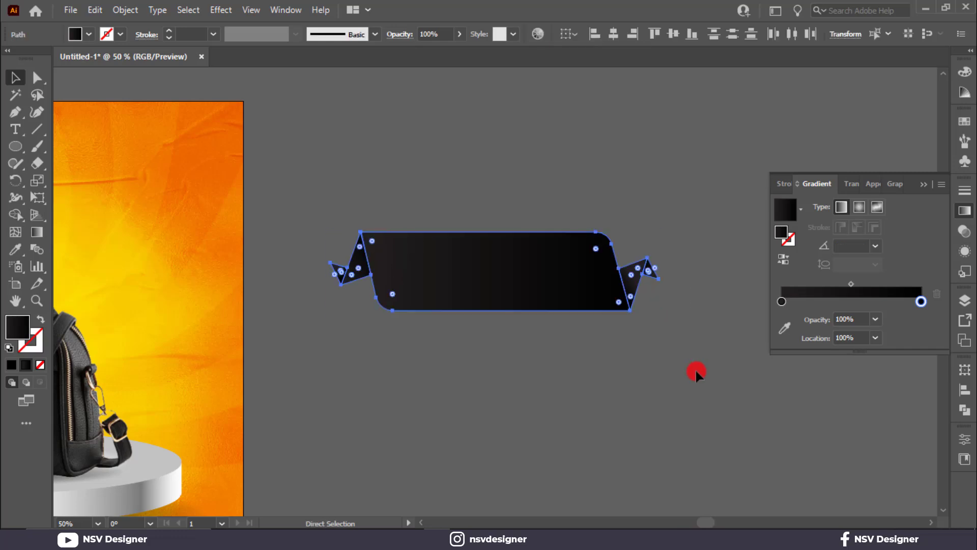
pyautogui.hotkey('ctrl', 'g')
pyautogui.moveTo(459, 368); pyautogui.dragTo(683, 377)
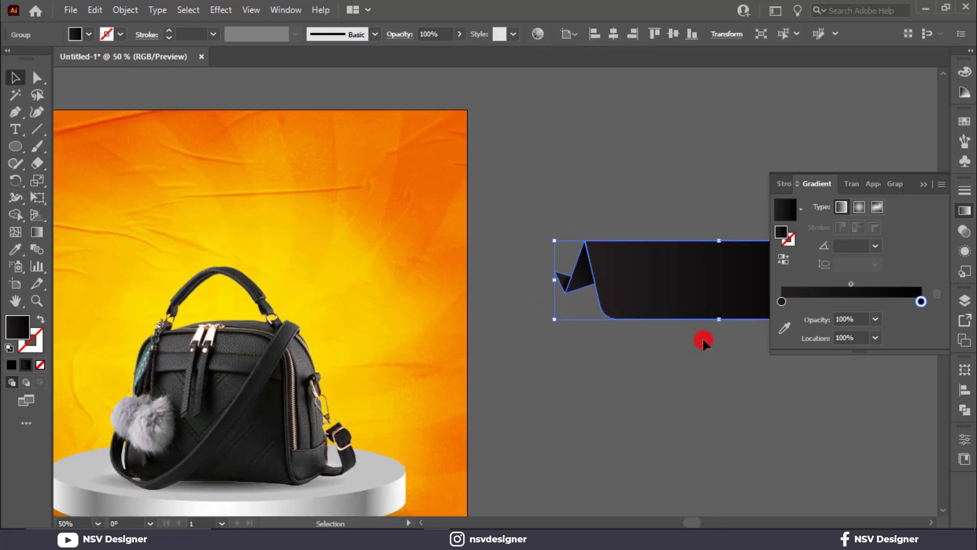
pyautogui.moveTo(703, 342); pyautogui.dragTo(404, 326)
pyautogui.scroll(3, 408, 234)
pyautogui.scroll(-1, 367, 192)
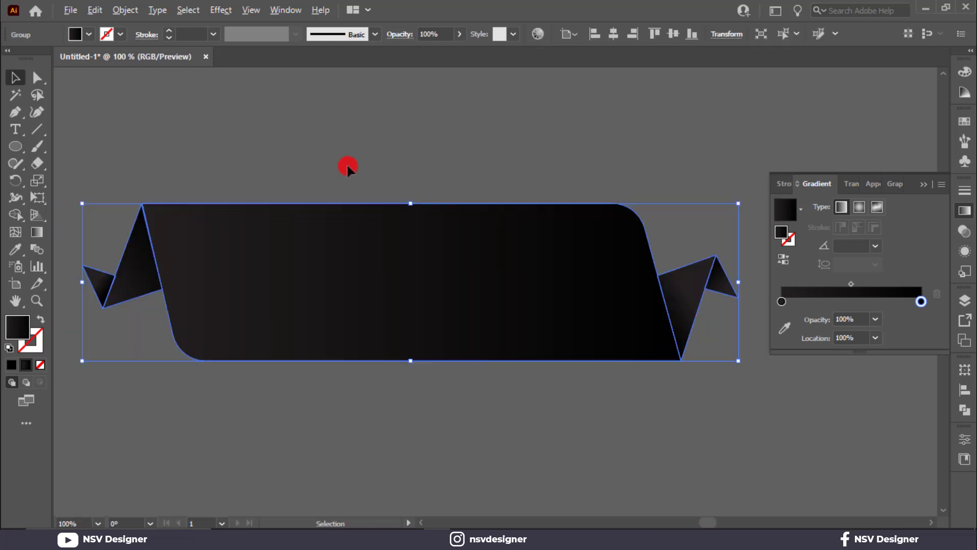
# Ungroup the ribbon banner and deselect its parts.
pyautogui.click(345, 161)
pyautogui.click(359, 245)
pyautogui.rightClick(356, 250)
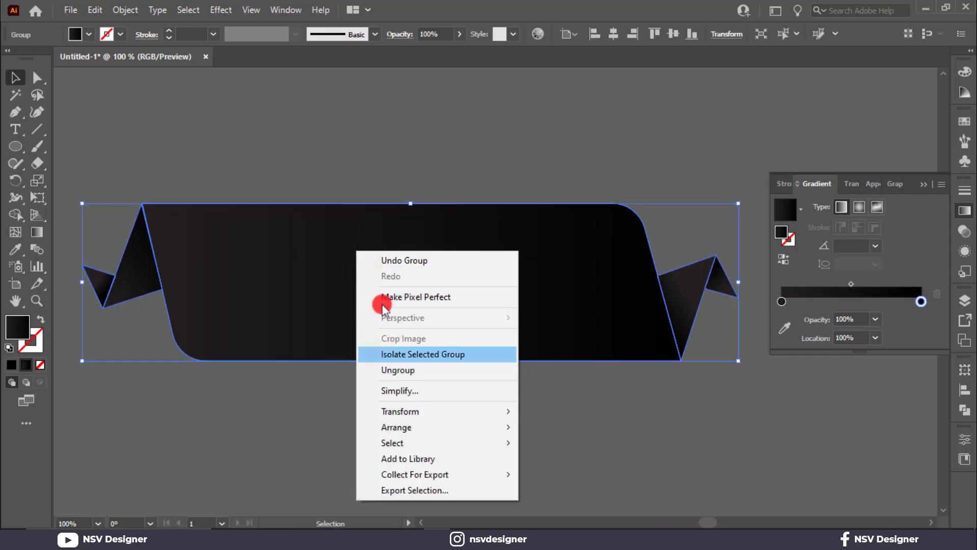
pyautogui.click(416, 374)
pyautogui.click(297, 406)
# Duplicate the main banner shape below the ribbon and reduce the copy's height to about half.
pyautogui.scroll(-2, 392, 391)
pyautogui.moveTo(420, 393); pyautogui.dragTo(405, 266)
pyautogui.moveTo(411, 222); pyautogui.dragTo(410, 365)
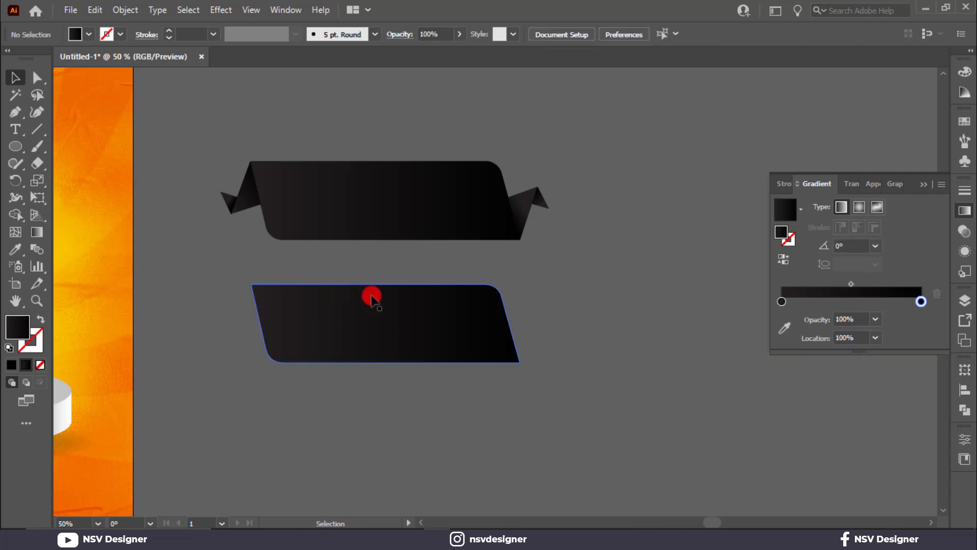
pyautogui.moveTo(382, 294); pyautogui.dragTo(383, 328)
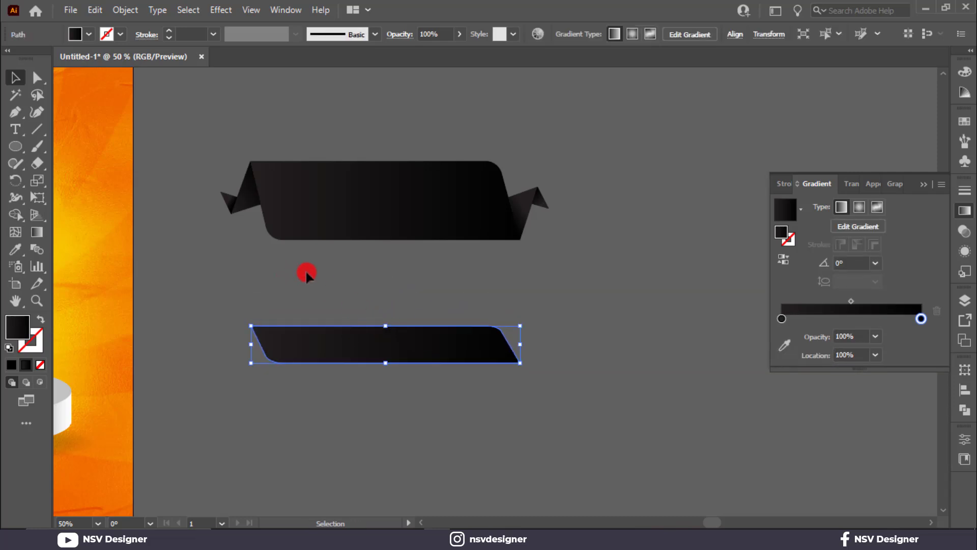
# Round the thin strip's corners at both ends with the Direct Selection tool and deselect it.
pyautogui.click(40, 81)
pyautogui.moveTo(229, 310); pyautogui.dragTo(268, 339)
pyautogui.moveTo(526, 351); pyautogui.dragTo(478, 344)
pyautogui.click(551, 309)
# Narrow the rounded strip and place it across the banner's upper edge.
pyautogui.press('v')
pyautogui.click(478, 334)
pyautogui.moveTo(421, 346); pyautogui.dragTo(407, 156)
pyautogui.hotkey('ctrl', '-')
pyautogui.hotkey('ctrl', '-')
pyautogui.moveTo(432, 288); pyautogui.dragTo(562, 307)
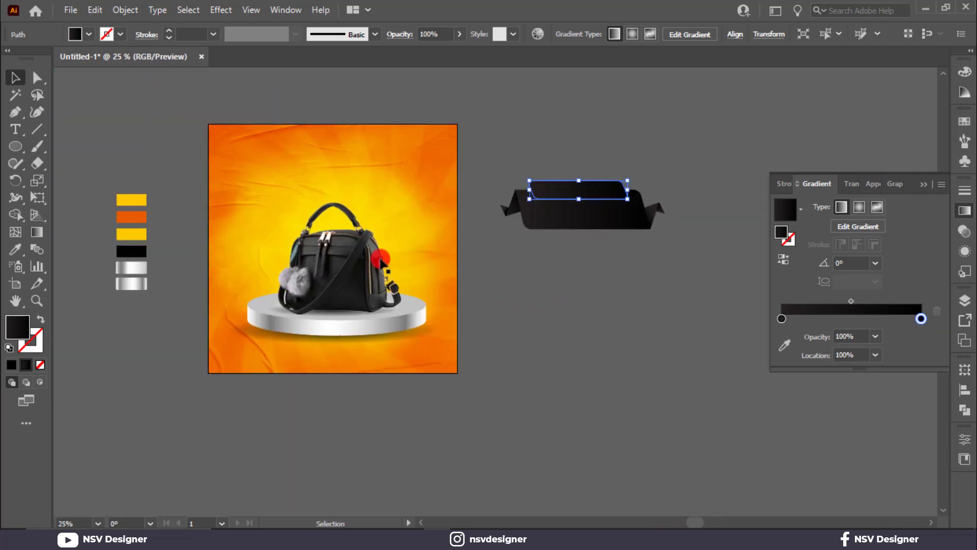
# Fill the strip with the topmost yellow swatch beside the artboard and keep it in front of the banner.
pyautogui.press('i')
pyautogui.click(142, 198)
pyautogui.scroll(2, 571, 273)
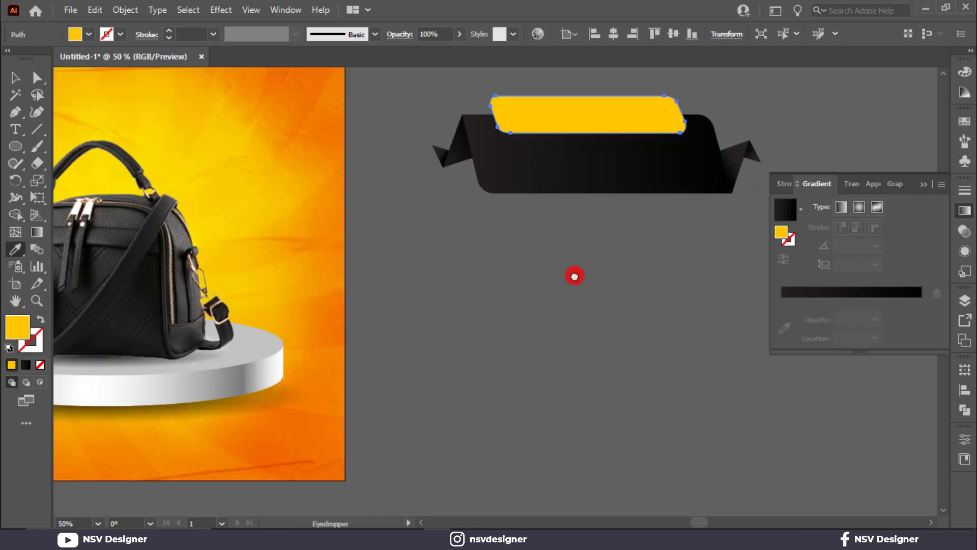
pyautogui.moveTo(574, 275); pyautogui.dragTo(342, 388)
pyautogui.scroll(1, 377, 319)
pyautogui.click(383, 229)
pyautogui.hotkey('ctrl', 'z')
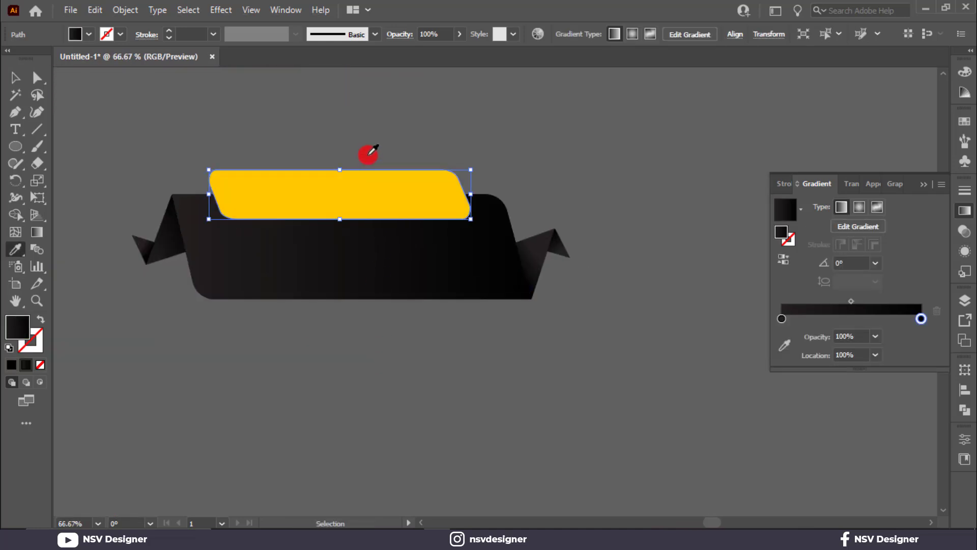
pyautogui.hotkey('ctrl', 'x')
pyautogui.hotkey('ctrl', 'f')
# Duplicate the yellow strip onto the banner's lower edge and scale the copy down to about three quarters.
pyautogui.press('v')
pyautogui.moveTo(374, 197); pyautogui.dragTo(389, 196)
pyautogui.moveTo(334, 213); pyautogui.dragTo(322, 324)
pyautogui.moveTo(474, 333); pyautogui.dragTo(444, 324)
pyautogui.moveTo(308, 307); pyautogui.dragTo(287, 300)
# Offset the two yellow strips, the lower one toward the banner's right end and the upper one toward its left end.
pyautogui.click(409, 186)
pyautogui.moveTo(408, 186); pyautogui.dragTo(405, 175)
pyautogui.moveTo(345, 295); pyautogui.dragTo(448, 315)
pyautogui.moveTo(355, 176); pyautogui.dragTo(300, 182)
# Try to send the upper yellow strip behind the black banner.
pyautogui.hotkey('ctrl', '[')
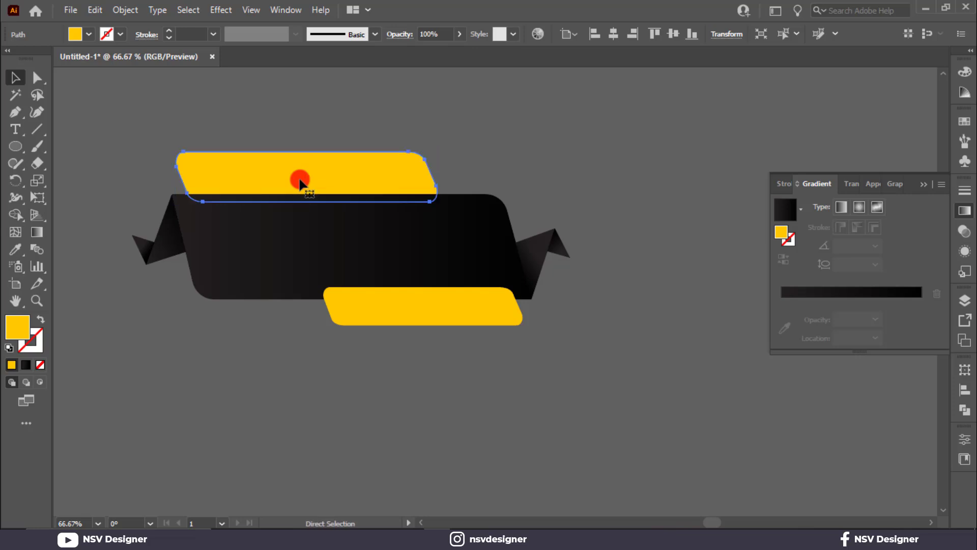
pyautogui.click(532, 181)
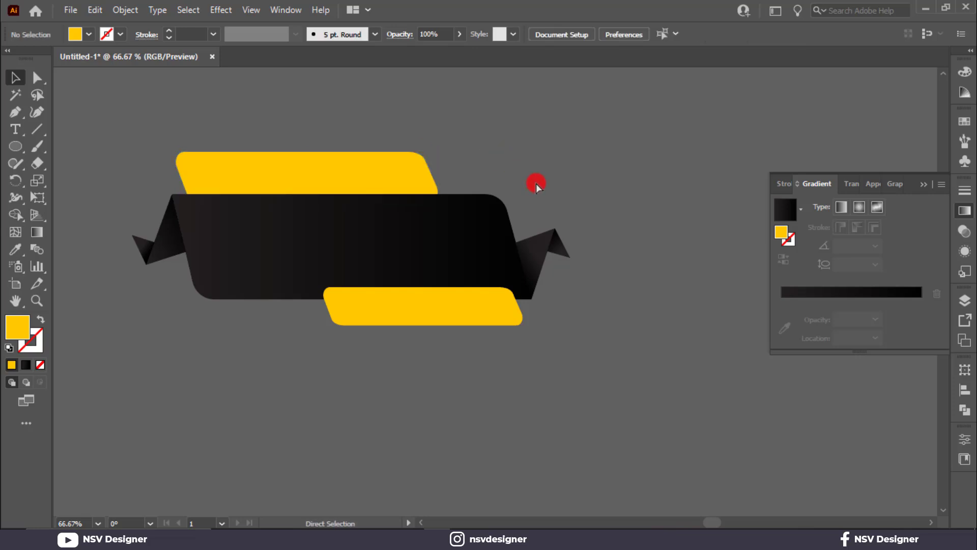
pyautogui.hotkey('ctrl', 'z')
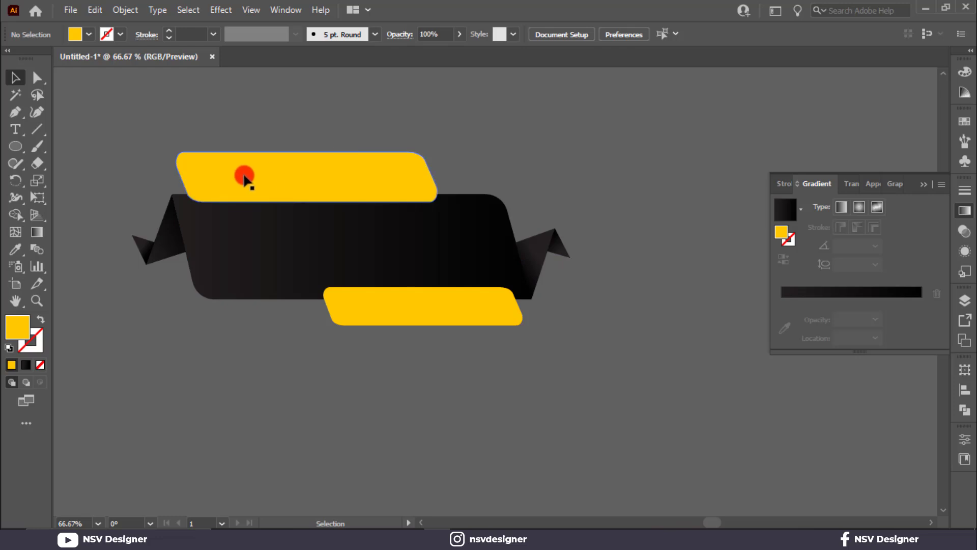
# Fill the upper strip with the White, Black linear gradient and select its start stop.
pyautogui.click(785, 216)
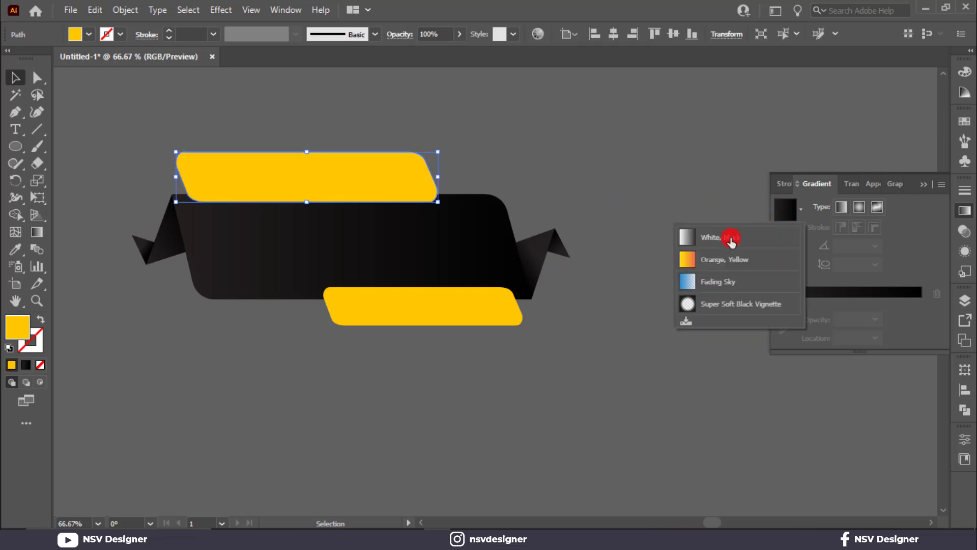
pyautogui.click(731, 239)
pyautogui.click(781, 319)
pyautogui.hscroll(1, 512, 323)
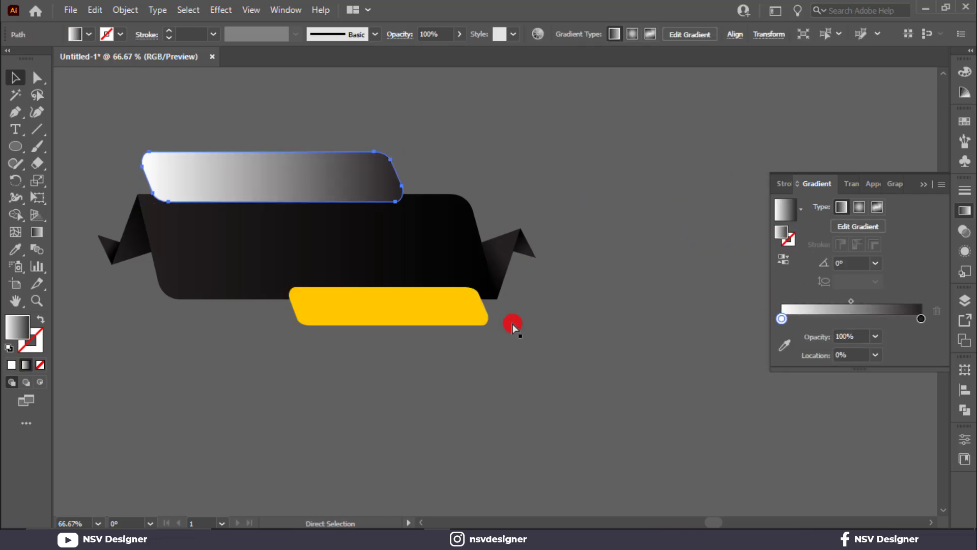
# Recolour the upper strip's gradient, sampling the yellow swatch for its start stop and the orange swatch for its end stop.
pyautogui.scroll(-3, 512, 324)
pyautogui.moveTo(480, 350); pyautogui.dragTo(652, 299)
pyautogui.click(784, 345)
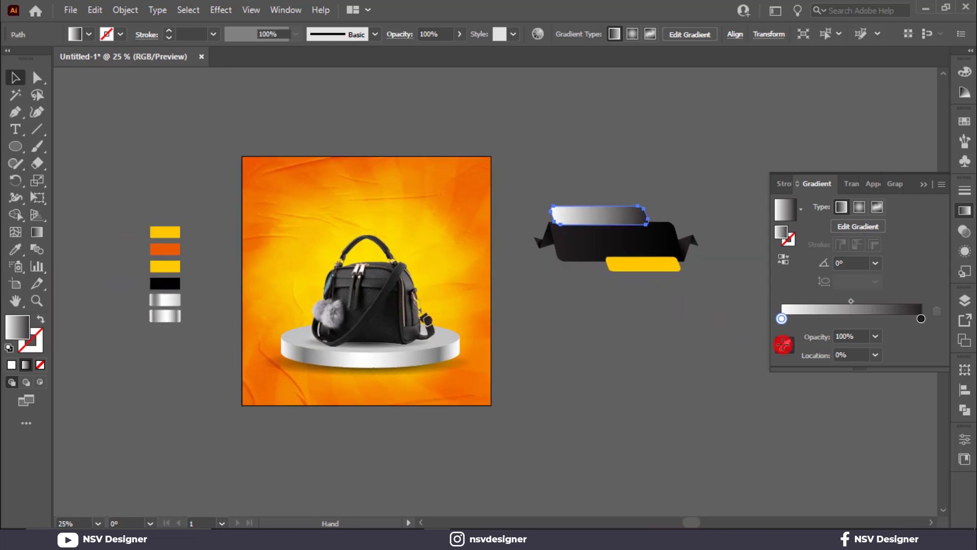
pyautogui.click(178, 267)
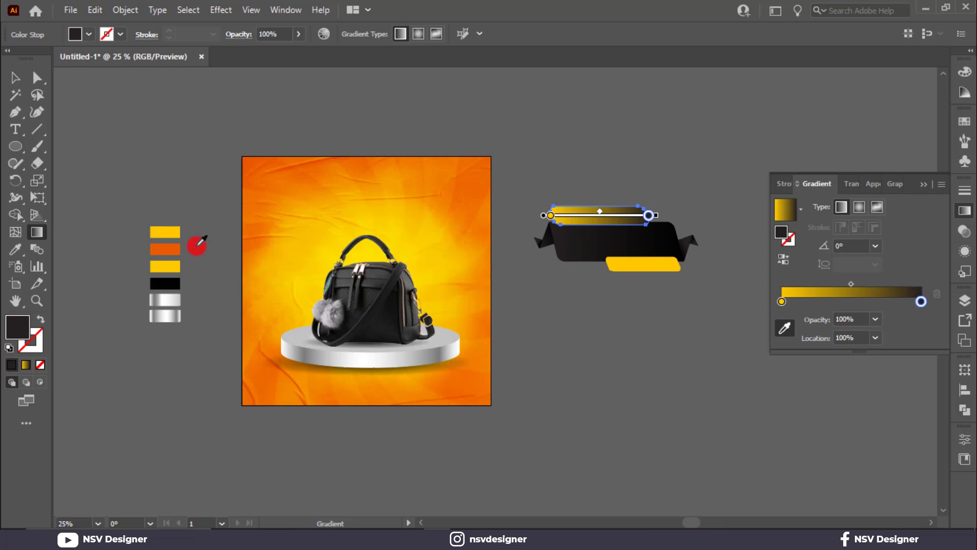
pyautogui.click(167, 249)
# Apply the upper strip's yellow-to-orange gradient to the lower strip with the Eyedropper.
pyautogui.scroll(2, 599, 266)
pyautogui.scroll(1, 599, 266)
pyautogui.moveTo(623, 274); pyautogui.dragTo(490, 382)
pyautogui.press('v')
pyautogui.click(535, 290)
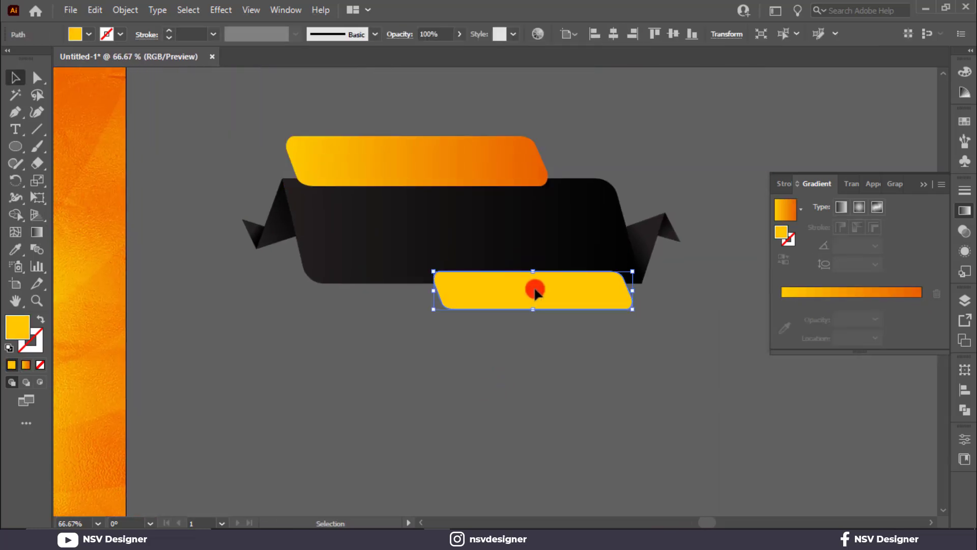
pyautogui.press('i')
pyautogui.click(485, 167)
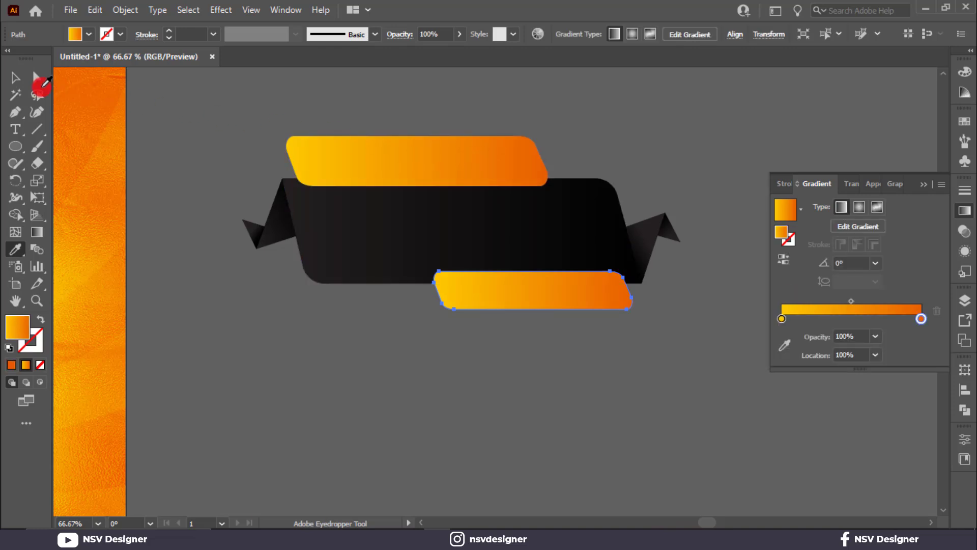
# Redraw the gradients of both strips diagonally from upper left to lower right, the upper one at about -17°.
pyautogui.click(15, 82)
pyautogui.press('g')
pyautogui.moveTo(470, 275); pyautogui.dragTo(624, 307)
pyautogui.press('v')
pyautogui.click(438, 168)
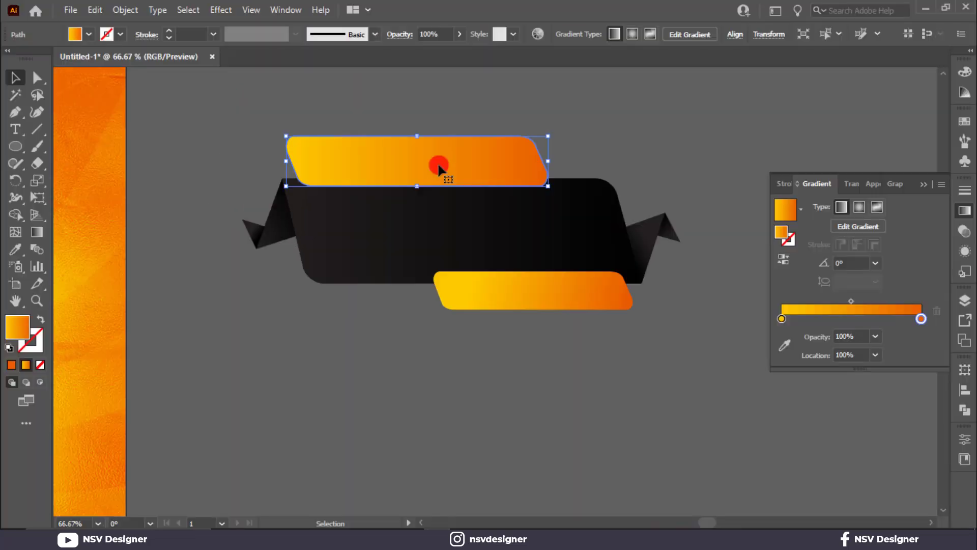
pyautogui.press('g')
pyautogui.moveTo(360, 143); pyautogui.dragTo(522, 194)
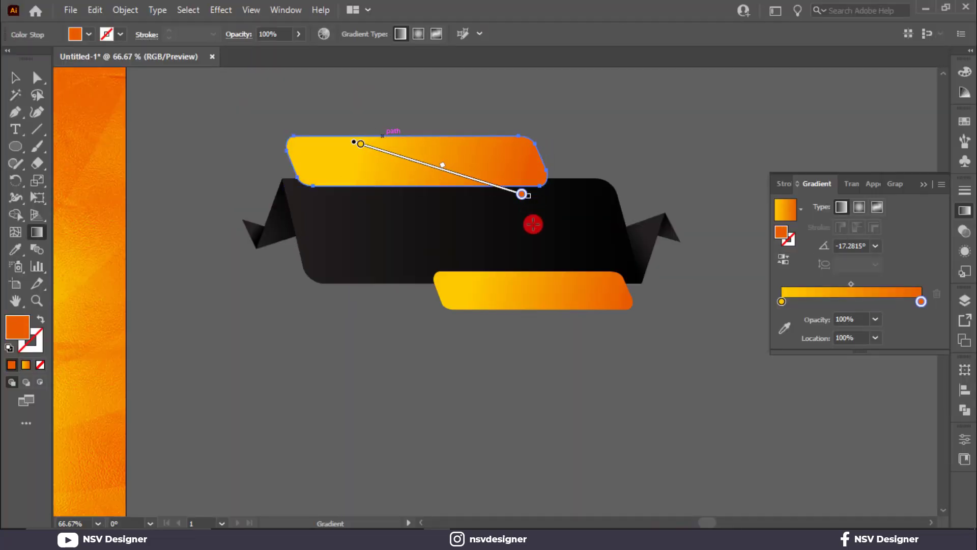
# Offset the paths of both orange strips by 4 pt with Miter joins.
pyautogui.press('v')
pyautogui.click(545, 305)
pyautogui.keyDown('shift'); pyautogui.click(415, 163); pyautogui.keyUp('shift')
pyautogui.click(125, 9)
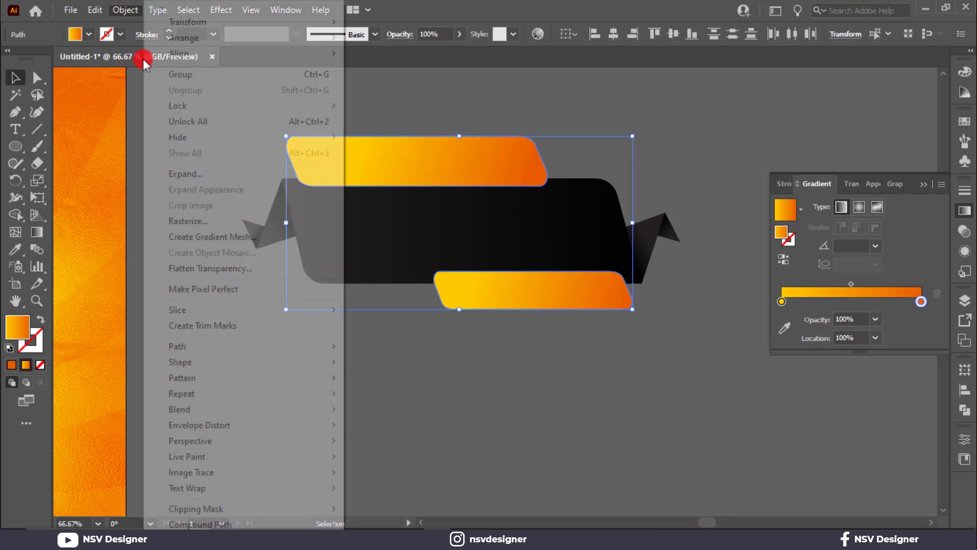
pyautogui.moveTo(230, 349)
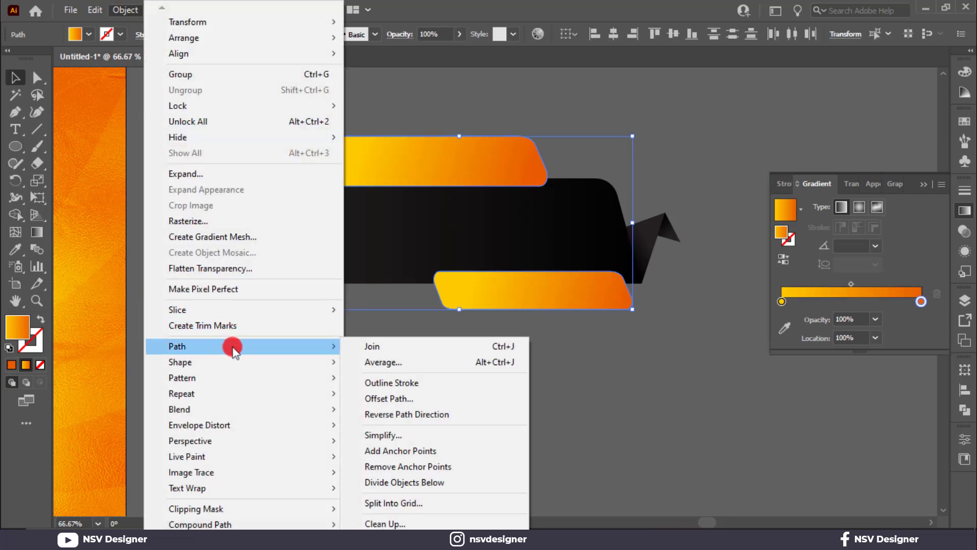
pyautogui.click(405, 398)
pyautogui.scroll(-6, 228, 199)
pyautogui.scroll(1, 228, 199)
pyautogui.scroll(-1, 228, 199)
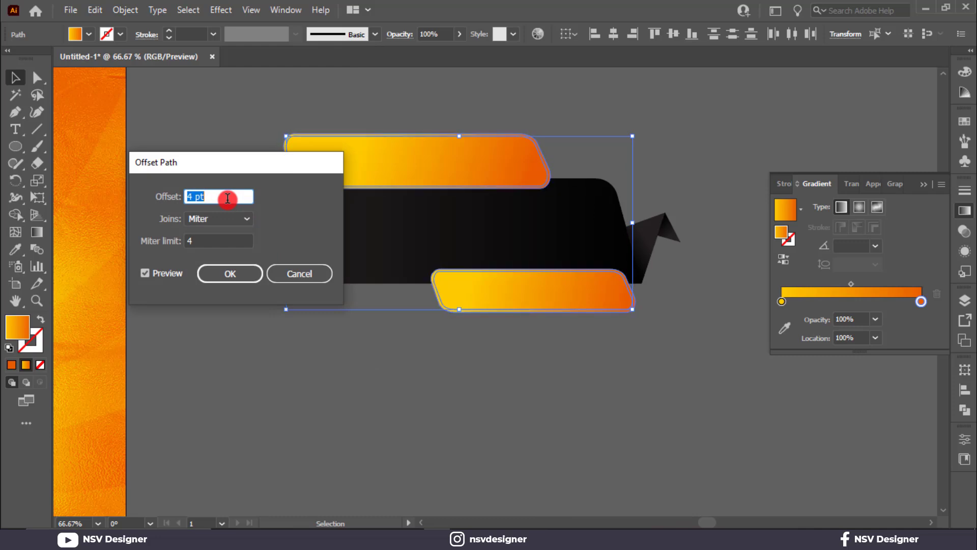
pyautogui.click(228, 271)
pyautogui.click(592, 130)
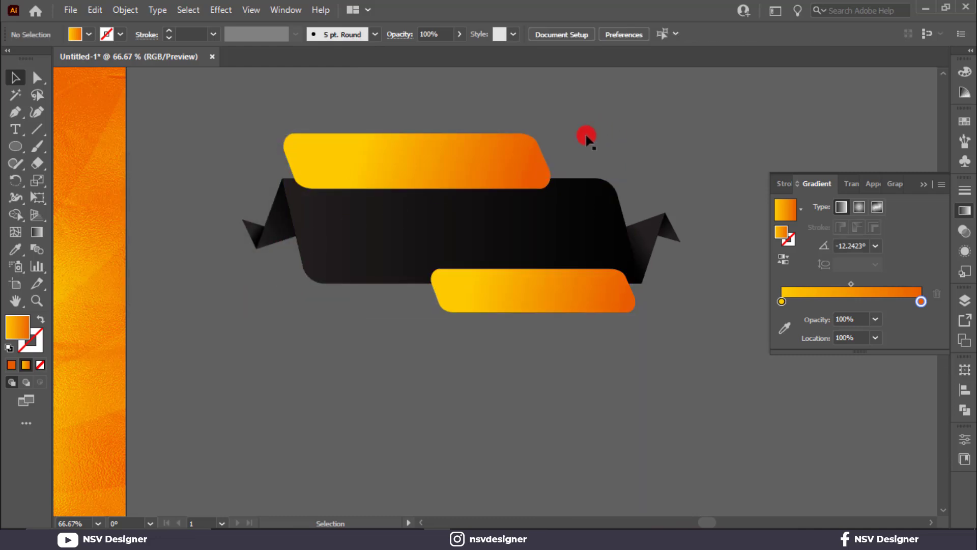
# Reverse the gradients of both strips' outer offset shapes so orange rims the left side and yellow the right.
pyautogui.click(540, 152)
pyautogui.click(546, 149)
pyautogui.click(543, 147)
pyautogui.moveTo(556, 129); pyautogui.dragTo(276, 239)
pyautogui.click(661, 93)
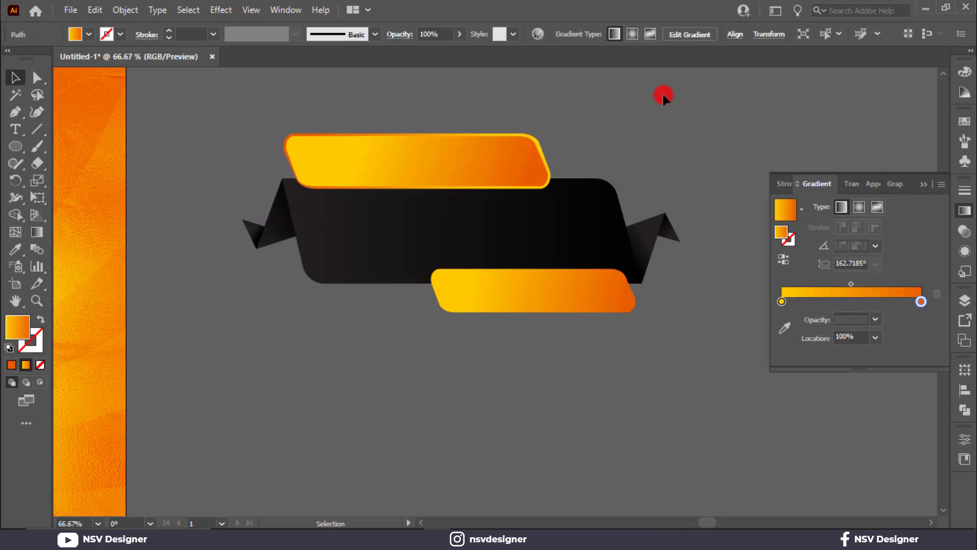
pyautogui.click(636, 299)
pyautogui.moveTo(639, 266); pyautogui.dragTo(424, 330)
pyautogui.click(469, 371)
# Duplicate the black banner shape below the ribbon and swap the copy's fill and stroke so only an outline remains.
pyautogui.scroll(-1, 473, 371)
pyautogui.moveTo(538, 371); pyautogui.dragTo(500, 239)
pyautogui.moveTo(359, 148); pyautogui.dragTo(375, 327)
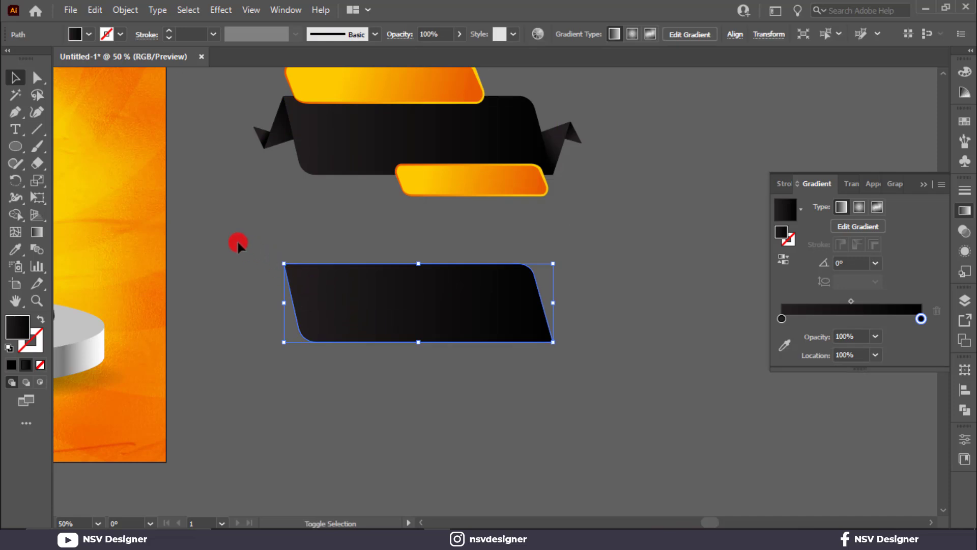
pyautogui.hotkey('shift', 'x')
pyautogui.click(254, 235)
pyautogui.click(336, 264)
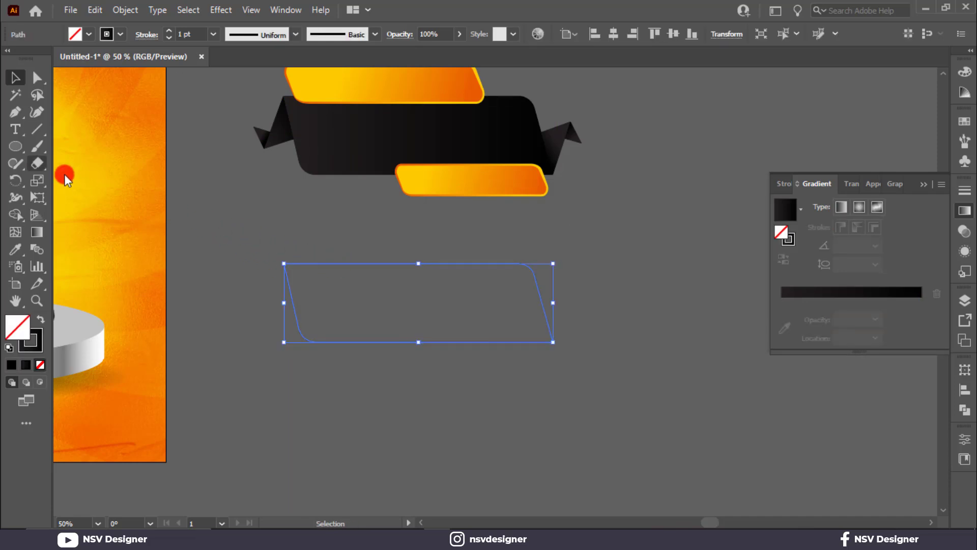
# Cut the outline with Scissors at its upper-left and lower-right corners and partway along its lower and upper edges.
pyautogui.moveTo(38, 169); pyautogui.dragTo(96, 183)
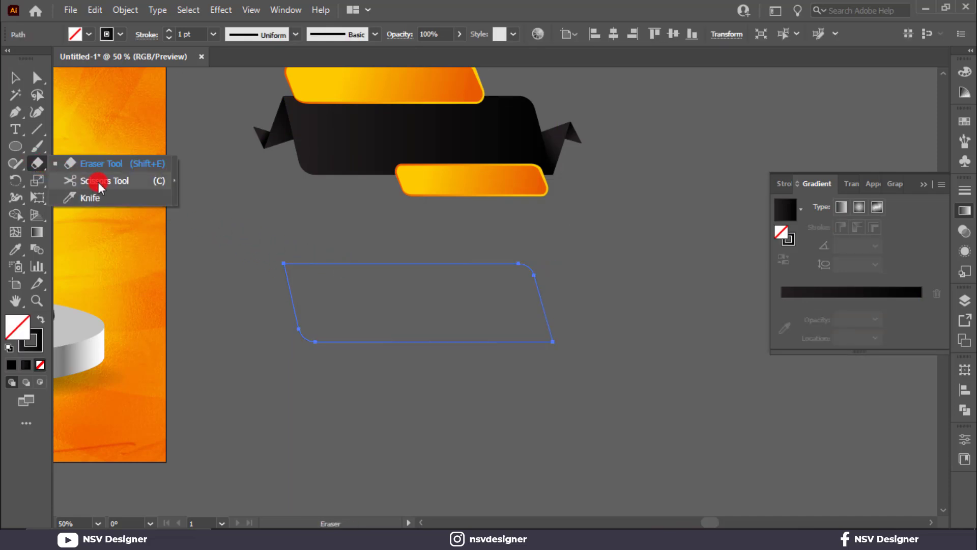
pyautogui.click(283, 263)
pyautogui.click(553, 342)
pyautogui.click(553, 342)
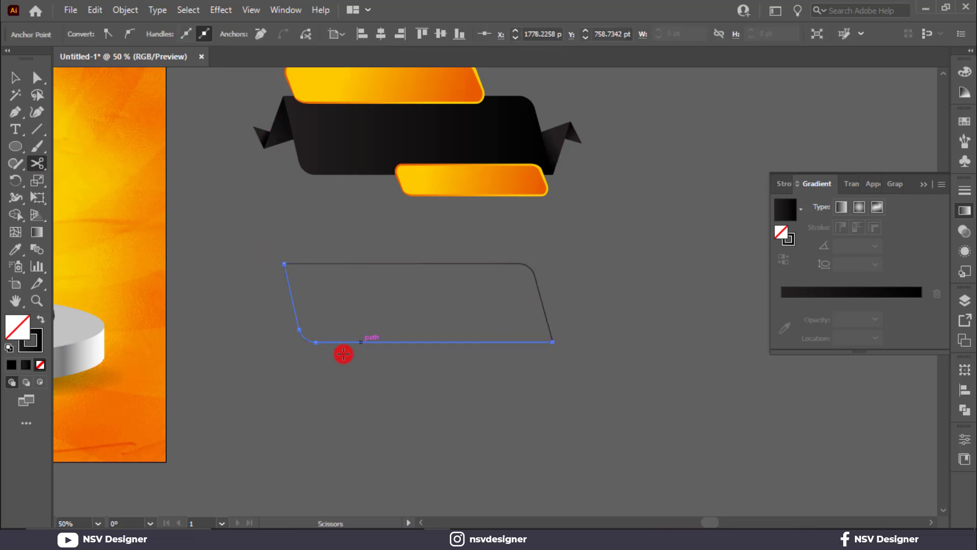
pyautogui.click(410, 342)
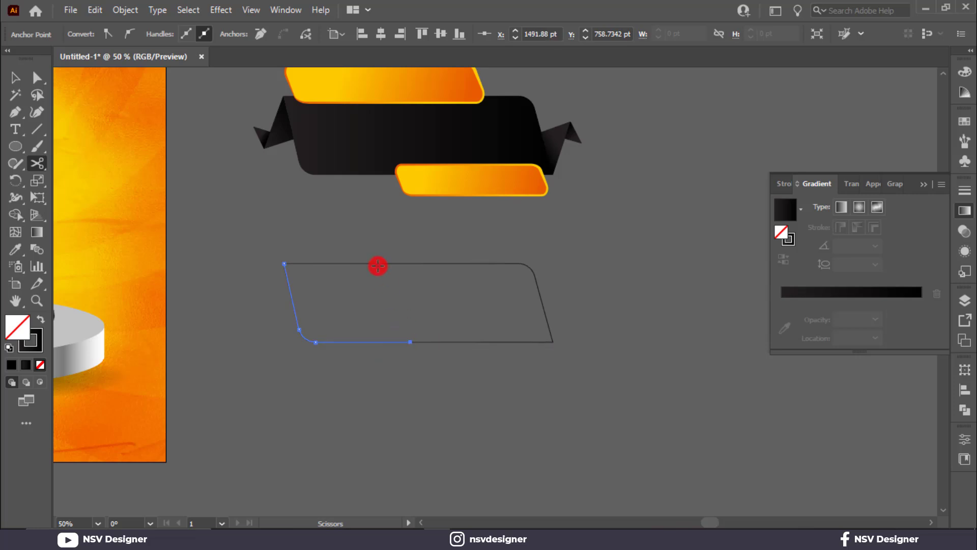
pyautogui.click(448, 264)
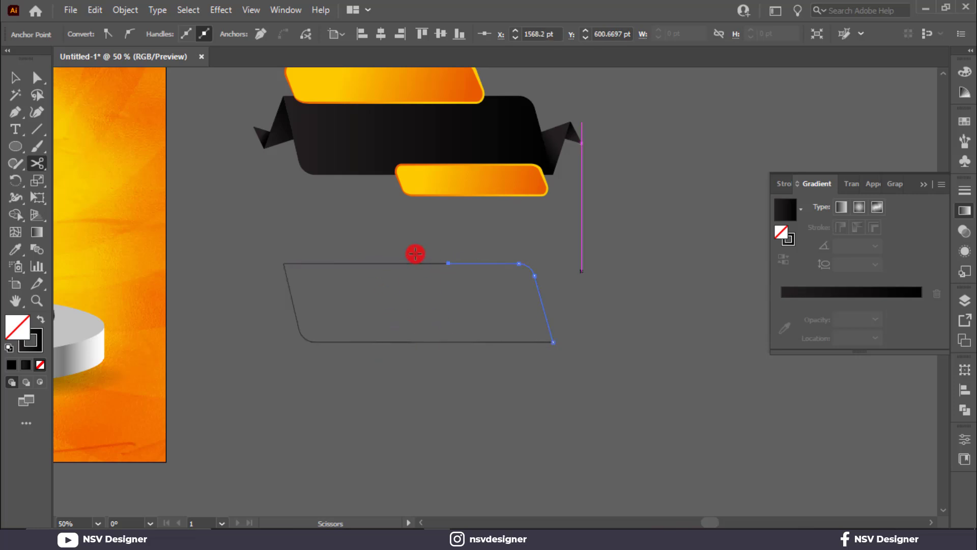
# Delete the left piece of the outline's upper edge and the right piece of its lower edge.
pyautogui.press('v')
pyautogui.moveTo(330, 230); pyautogui.dragTo(361, 286)
pyautogui.press('Delete')
pyautogui.moveTo(451, 316); pyautogui.dragTo(512, 360)
pyautogui.press('Delete')
# Give the two remaining outline pieces a white 4 pt stroke with a width profile tapered at both ends.
pyautogui.moveTo(575, 255); pyautogui.dragTo(172, 409)
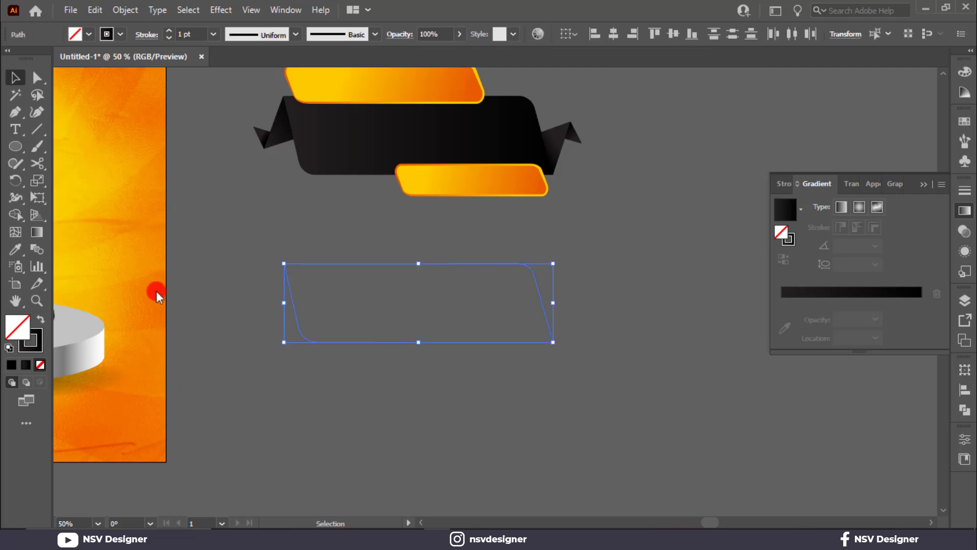
pyautogui.click(121, 34)
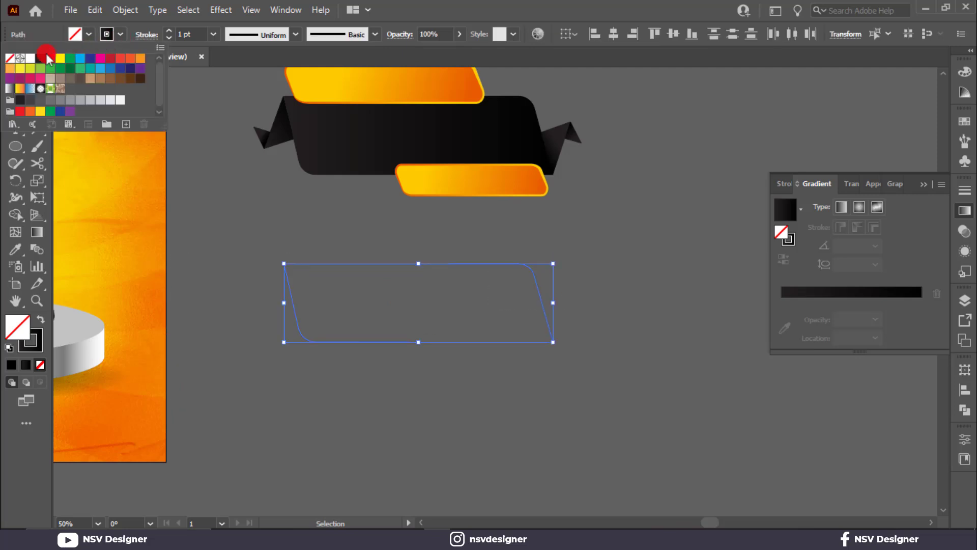
pyautogui.click(30, 59)
pyautogui.click(295, 34)
pyautogui.click(277, 77)
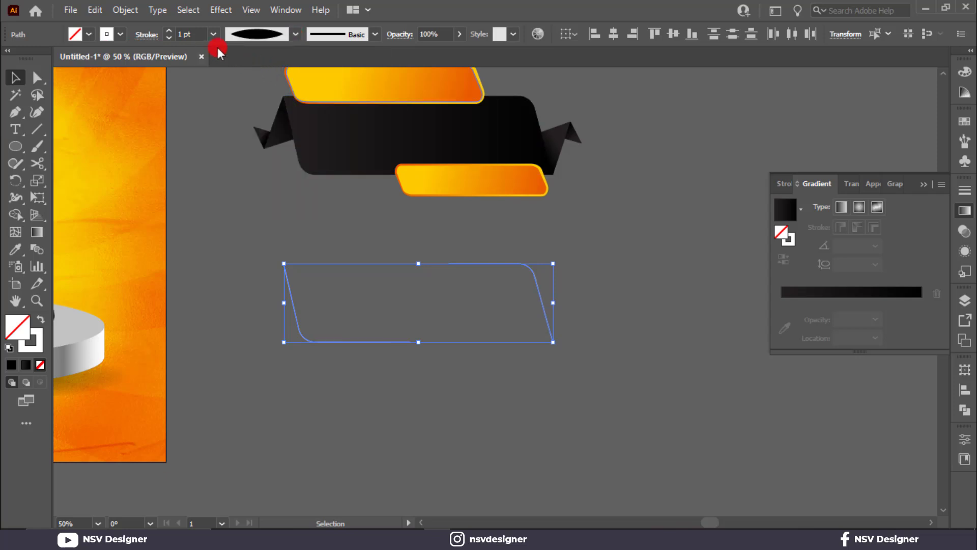
pyautogui.press('Up')
pyautogui.press('Up')
# Group the two white lines and place them over the black banner's edges.
pyautogui.click(850, 184)
pyautogui.click(821, 209)
pyautogui.click(603, 254)
pyautogui.moveTo(310, 374); pyautogui.dragTo(311, 373)
pyautogui.hotkey('ctrl', 'g')
pyautogui.click(556, 327)
pyautogui.moveTo(555, 324)
pyautogui.mouseDown()
pyautogui.moveTo(541, 301)
pyautogui.moveTo(556, 253)
pyautogui.moveTo(546, 138)
pyautogui.mouseUp()
pyautogui.click(402, 231)
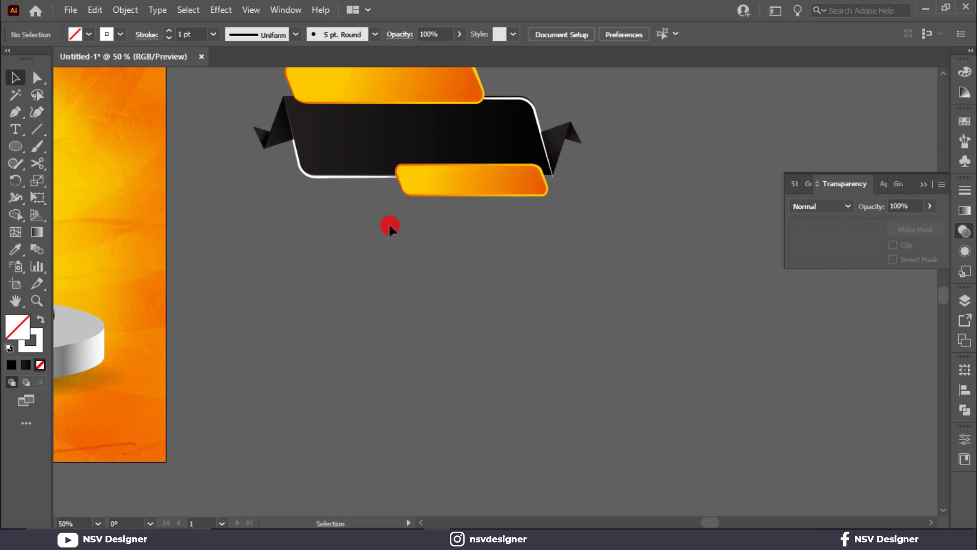
# Bring the white line group to the front of the artwork.
pyautogui.rightClick(304, 171)
pyautogui.click(497, 346)
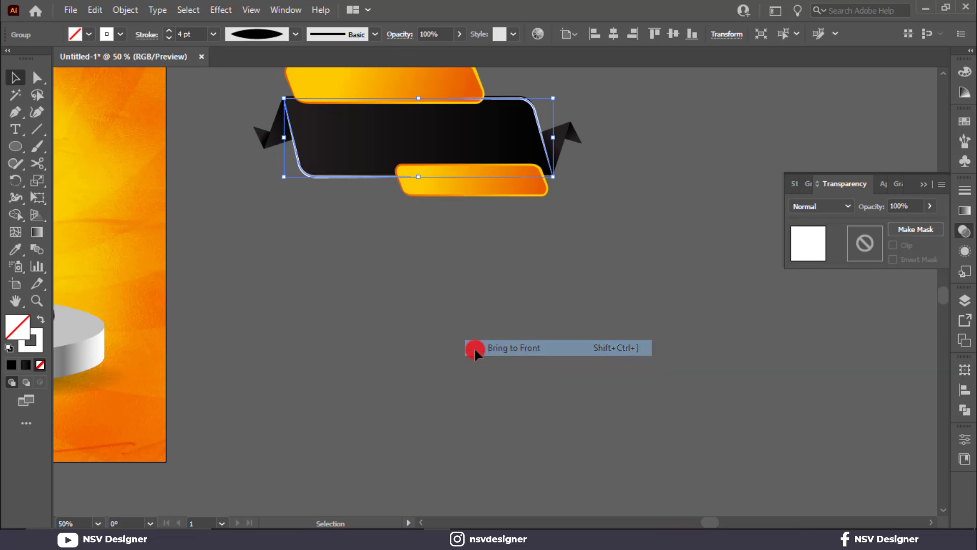
pyautogui.click(441, 344)
pyautogui.scroll(1, 339, 257)
pyautogui.moveTo(331, 213); pyautogui.dragTo(308, 339)
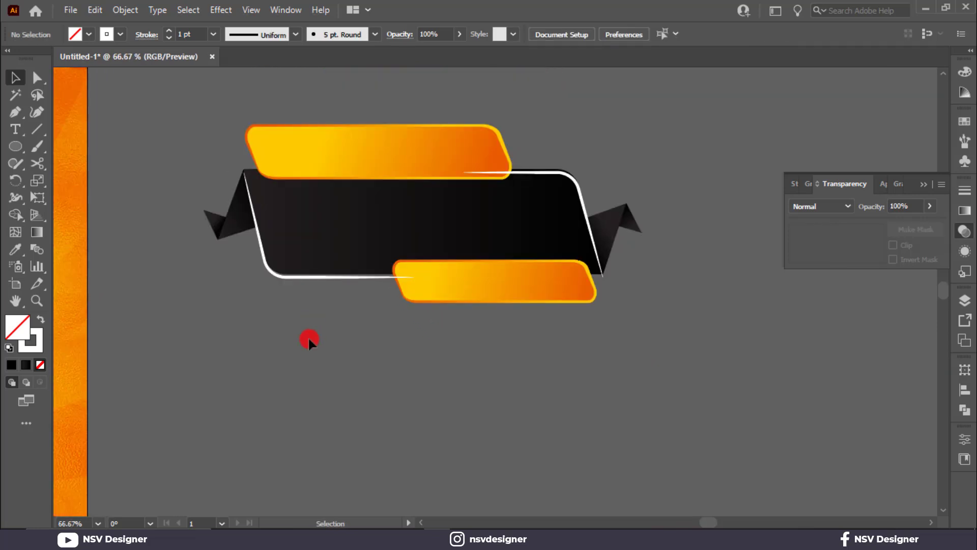
# Bring both orange strips and their outlines to the front, above the white lines.
pyautogui.scroll(1, 308, 339)
pyautogui.moveTo(490, 391); pyautogui.dragTo(556, 315)
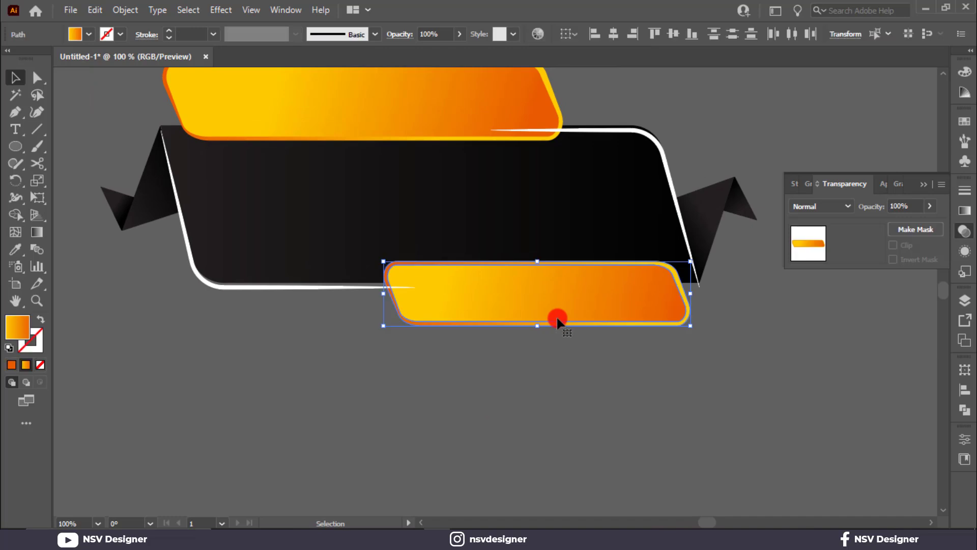
pyautogui.scroll(1, 581, 160)
pyautogui.keyDown('shift'); pyautogui.click(520, 134); pyautogui.keyUp('shift')
pyautogui.rightClick(517, 131)
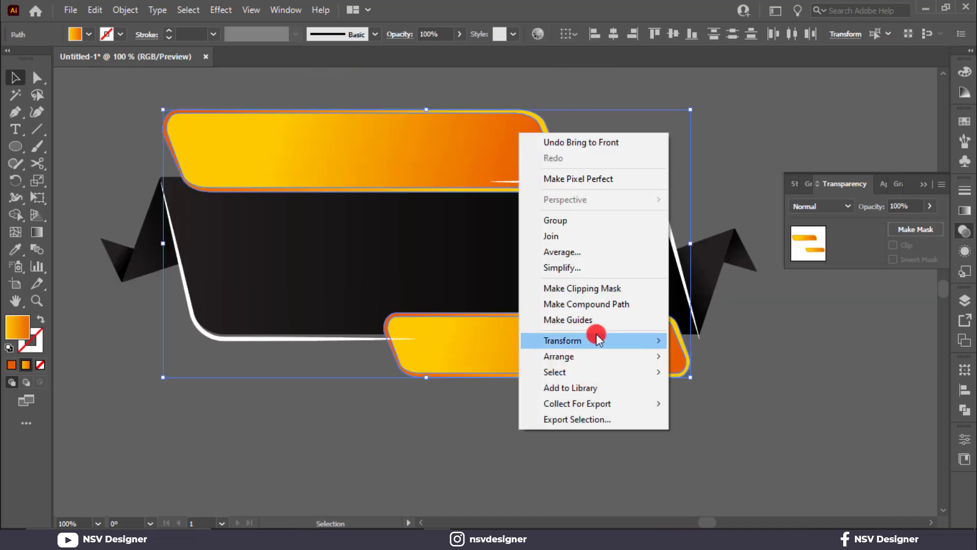
pyautogui.moveTo(594, 353)
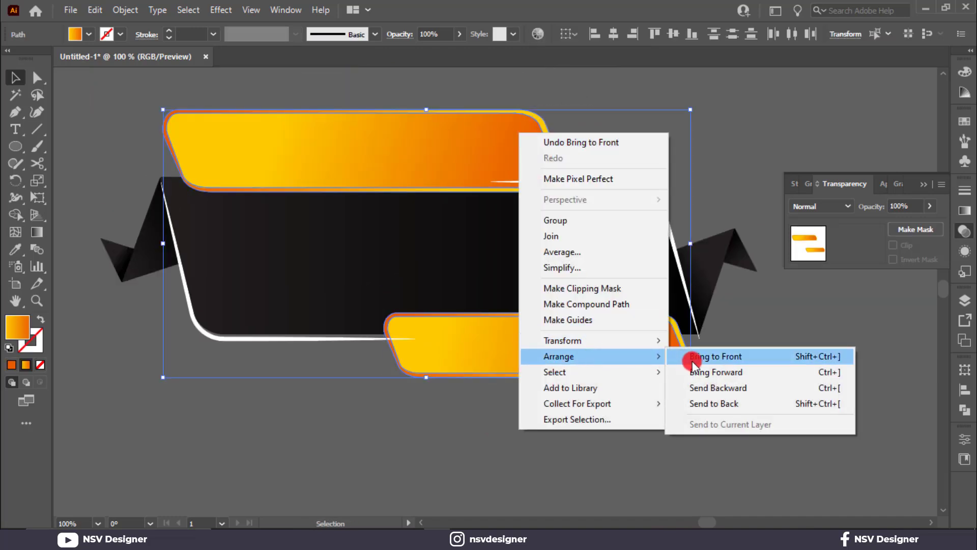
pyautogui.click(690, 356)
pyautogui.click(782, 331)
# Nudge the white line group up onto the banner's edges and try the Overlay blend mode on it.
pyautogui.click(261, 341)
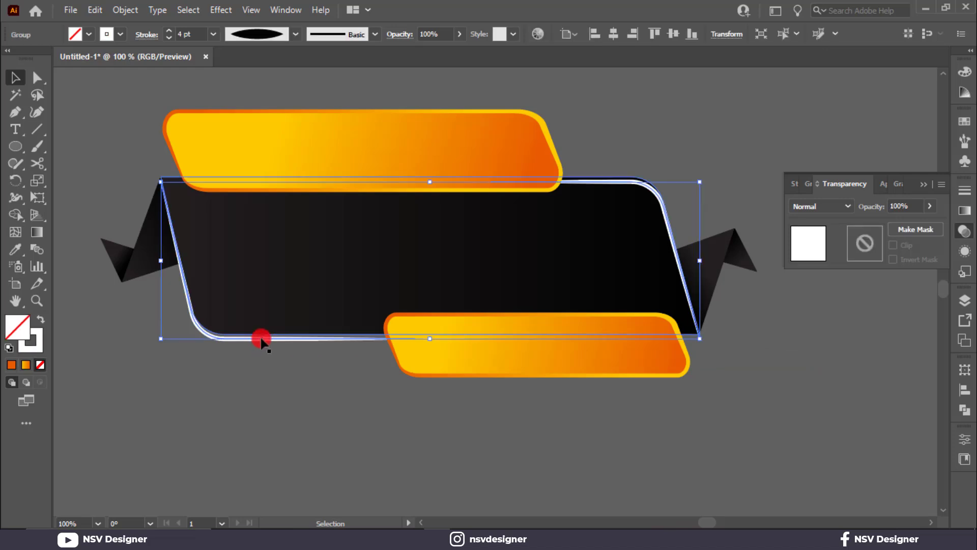
pyautogui.click(443, 290)
pyautogui.click(818, 205)
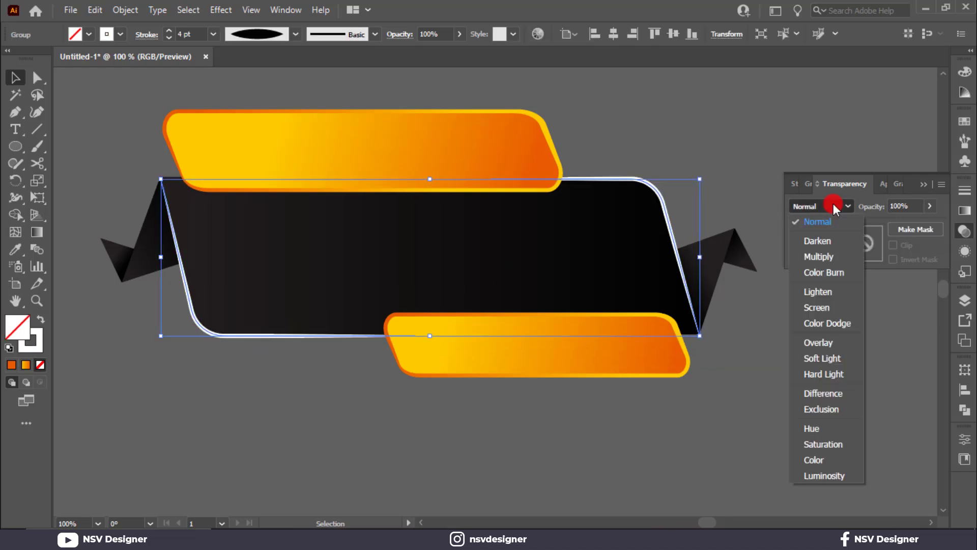
pyautogui.click(837, 345)
pyautogui.click(784, 361)
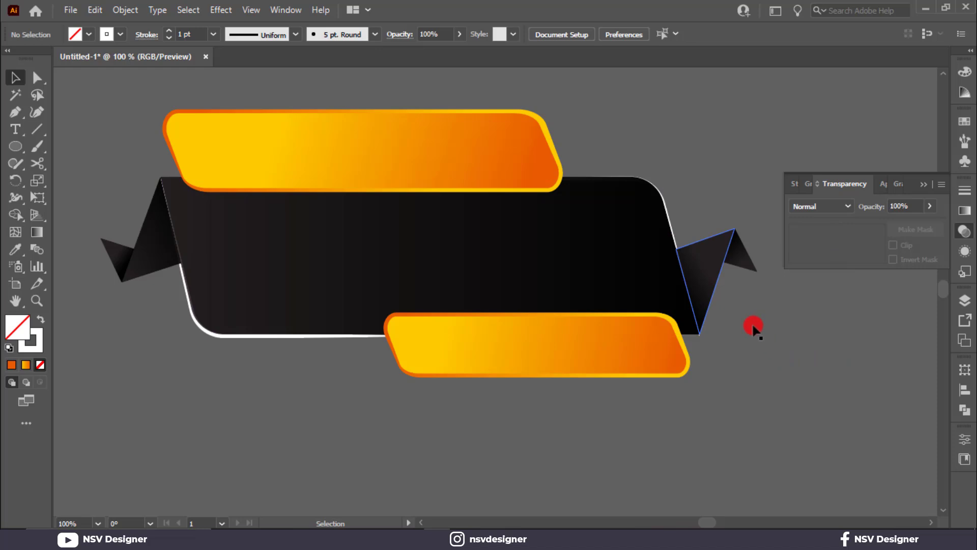
# Set the white line group's blend mode to Screen and its opacity to 37%.
pyautogui.click(670, 228)
pyautogui.click(838, 208)
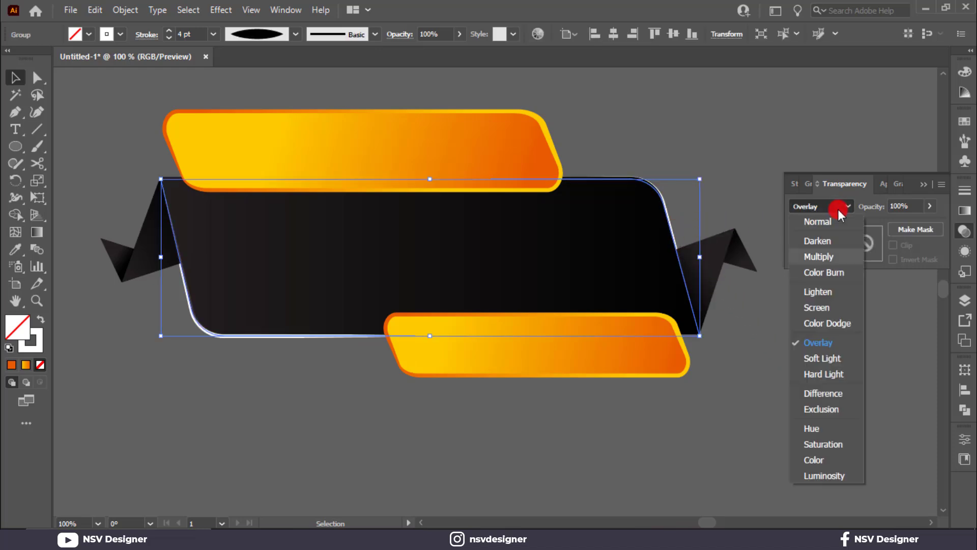
pyautogui.click(838, 307)
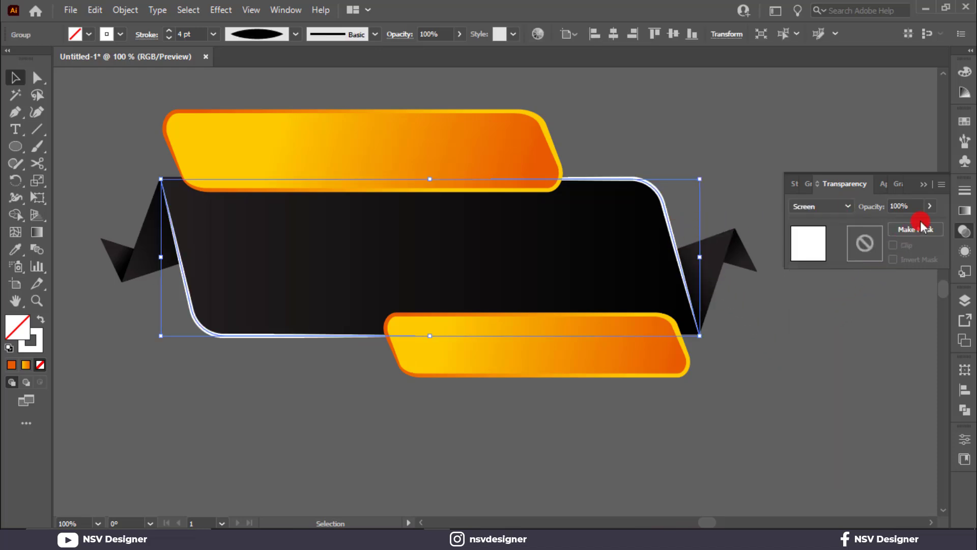
pyautogui.moveTo(896, 225); pyautogui.dragTo(895, 224)
pyautogui.click(720, 146)
pyautogui.click(710, 160)
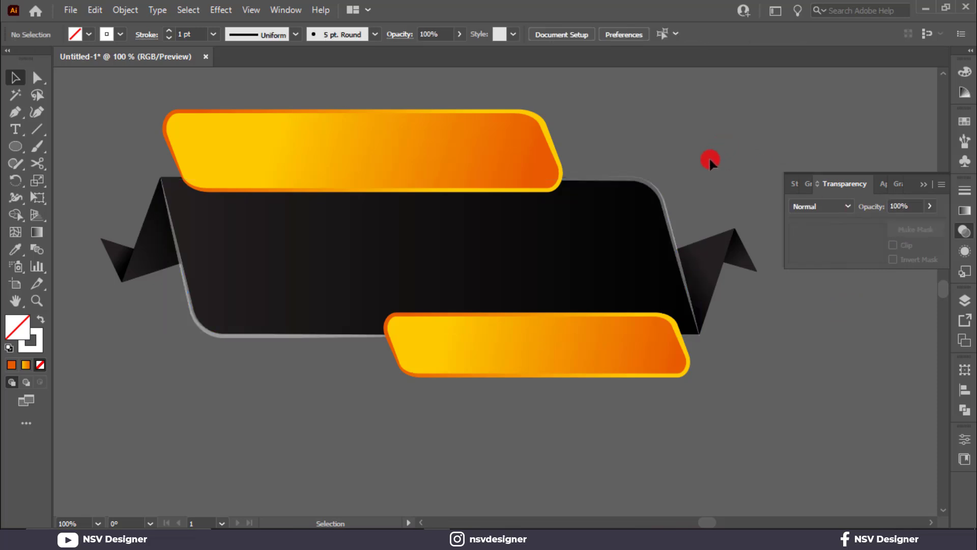
# Adjust the white line group's position slightly to line it up with the banner's edges.
pyautogui.click(669, 214)
pyautogui.scroll(4, 668, 214)
pyautogui.moveTo(665, 226); pyautogui.dragTo(655, 225)
pyautogui.scroll(-3, 655, 225)
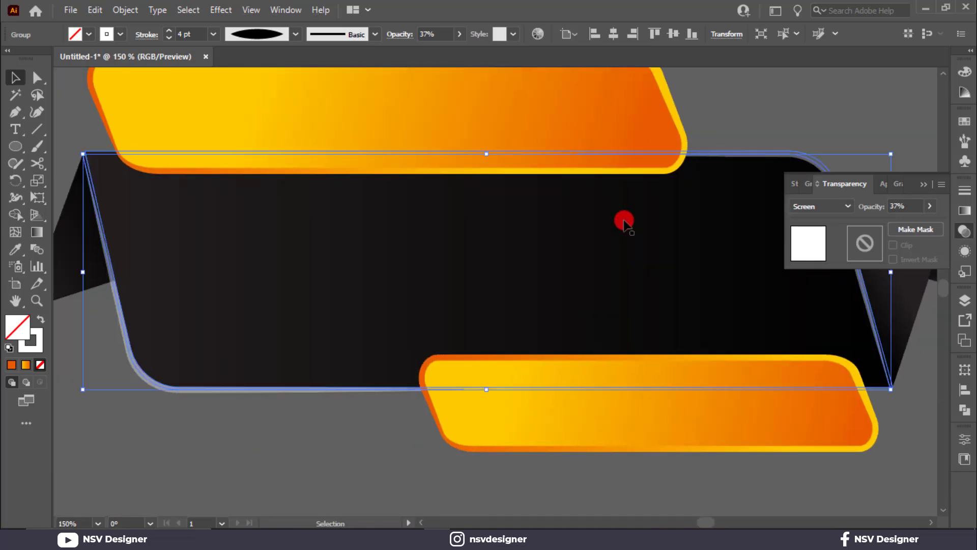
# Select the complete ribbon banner and move it onto the poster above the handbag.
pyautogui.scroll(-2, 624, 220)
pyautogui.moveTo(677, 148); pyautogui.dragTo(425, 295)
pyautogui.moveTo(791, 407); pyautogui.dragTo(789, 405)
pyautogui.scroll(-2, 685, 407)
pyautogui.moveTo(684, 304); pyautogui.dragTo(340, 277)
pyautogui.hotkey('ctrl', '0')
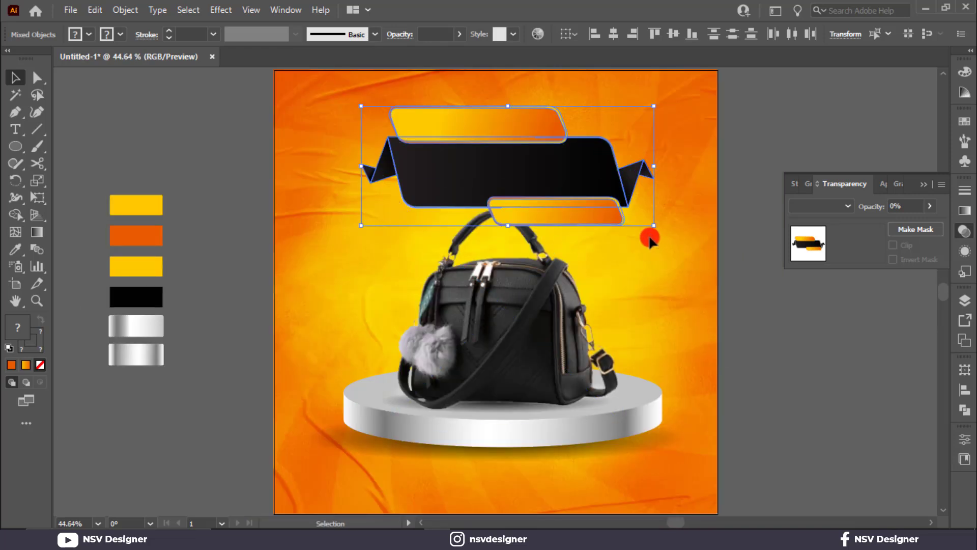
# Try skewing the ribbon banner upward with Free Transform, then undo the skew.
pyautogui.click(45, 201)
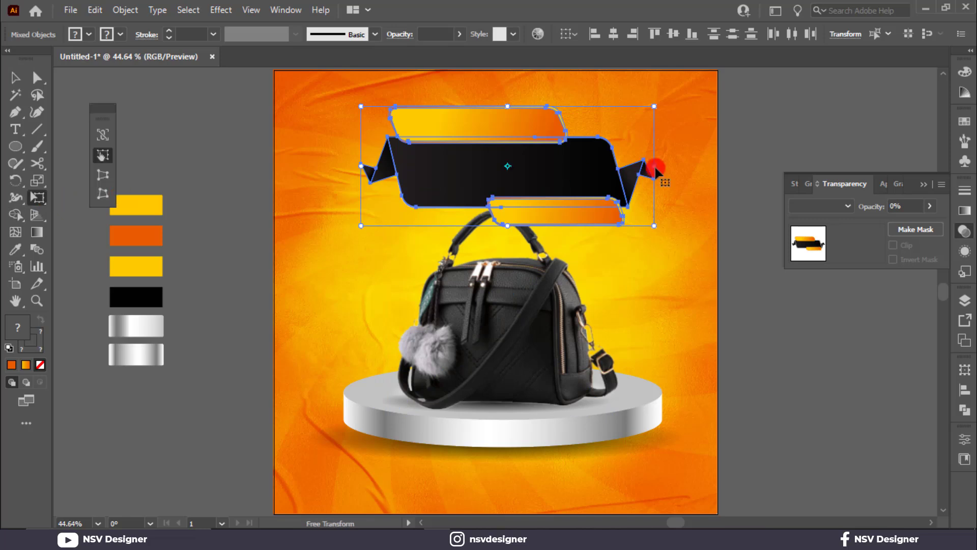
pyautogui.moveTo(655, 167); pyautogui.dragTo(664, 136)
pyautogui.click(17, 79)
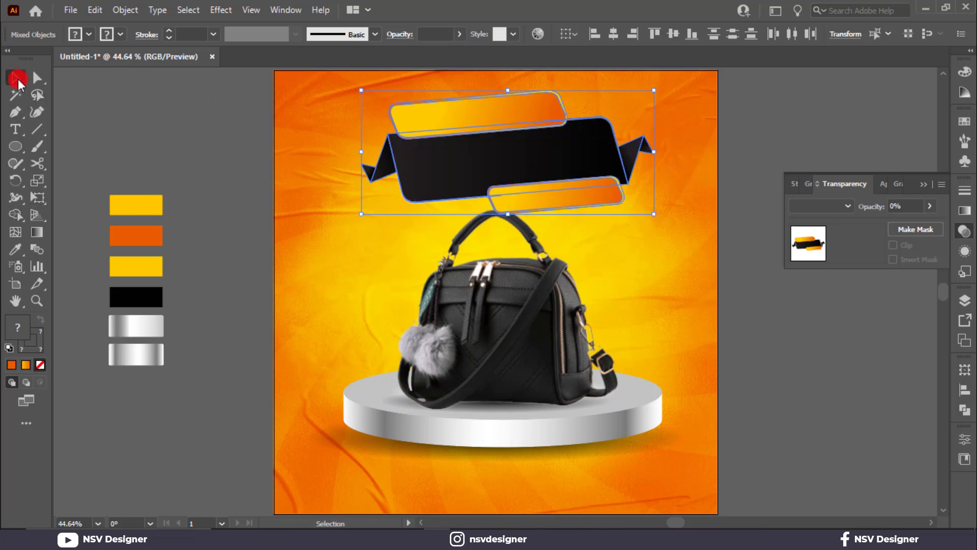
pyautogui.hotkey('ctrl', 'z')
# Move the ribbon banner closer to the poster's upper edge and fine-tune its size and position above the handbag.
pyautogui.moveTo(556, 174); pyautogui.dragTo(539, 160)
pyautogui.moveTo(637, 208); pyautogui.dragTo(645, 211)
pyautogui.moveTo(568, 161); pyautogui.dragTo(570, 160)
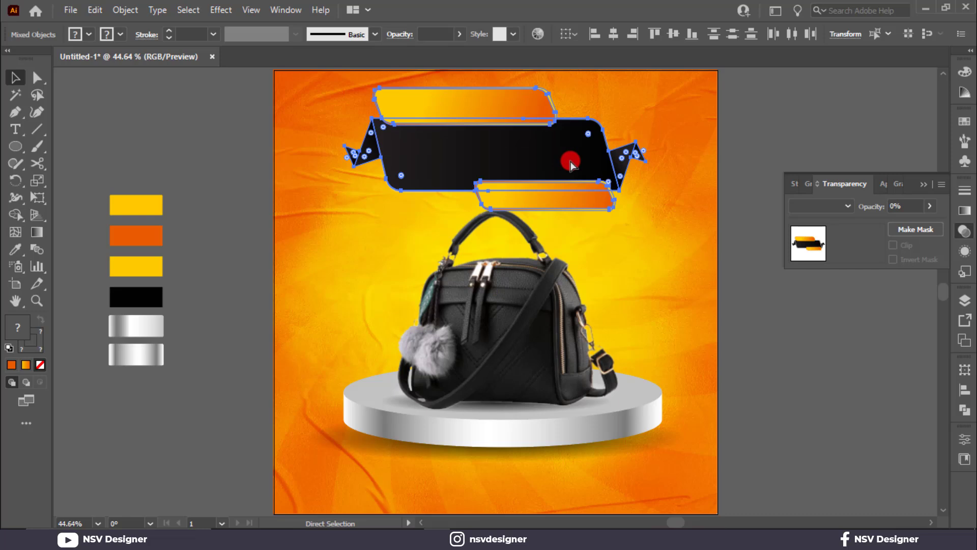
pyautogui.click(769, 145)
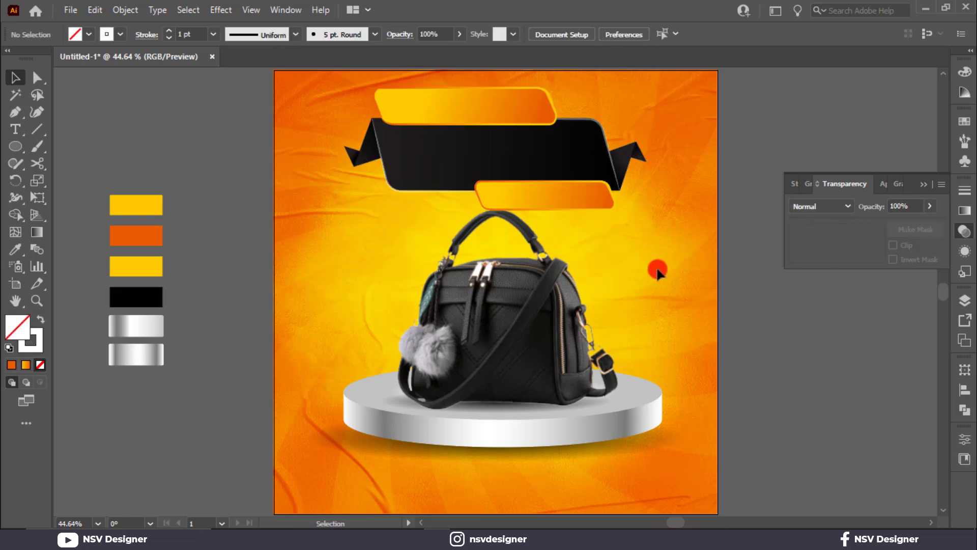
# Move the handbag and its silver podium slightly down to leave a gap below the banner.
pyautogui.moveTo(413, 447); pyautogui.dragTo(412, 447)
pyautogui.moveTo(548, 376); pyautogui.dragTo(547, 388)
pyautogui.click(737, 298)
pyautogui.click(923, 183)
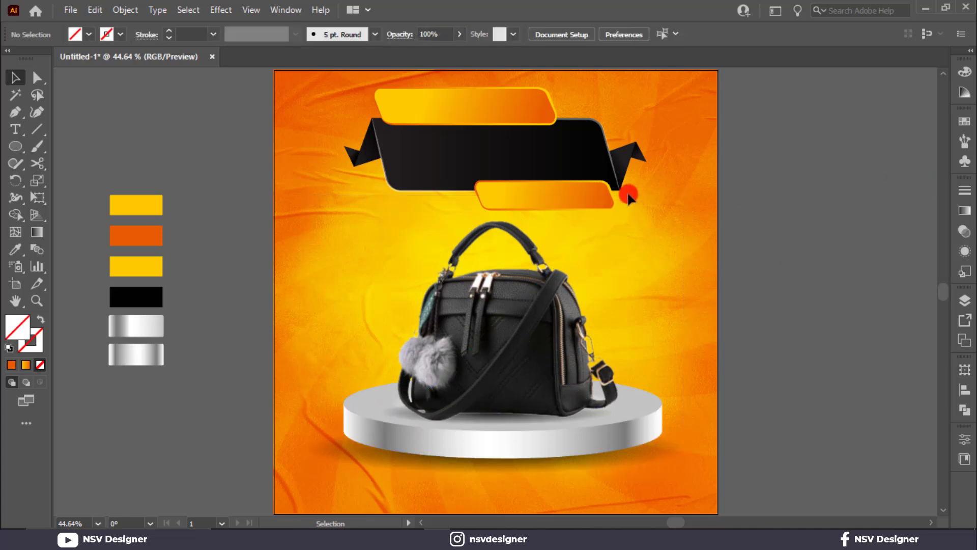
# Scale the ribbon banner down slightly.
pyautogui.click(607, 193)
pyautogui.moveTo(644, 211); pyautogui.dragTo(630, 212)
pyautogui.click(753, 216)
# Add the text BLACK FRIDAY beside the artboard and enlarge it to about 50 pt.
pyautogui.moveTo(753, 216); pyautogui.dragTo(534, 227)
pyautogui.click(15, 130)
pyautogui.click(624, 219)
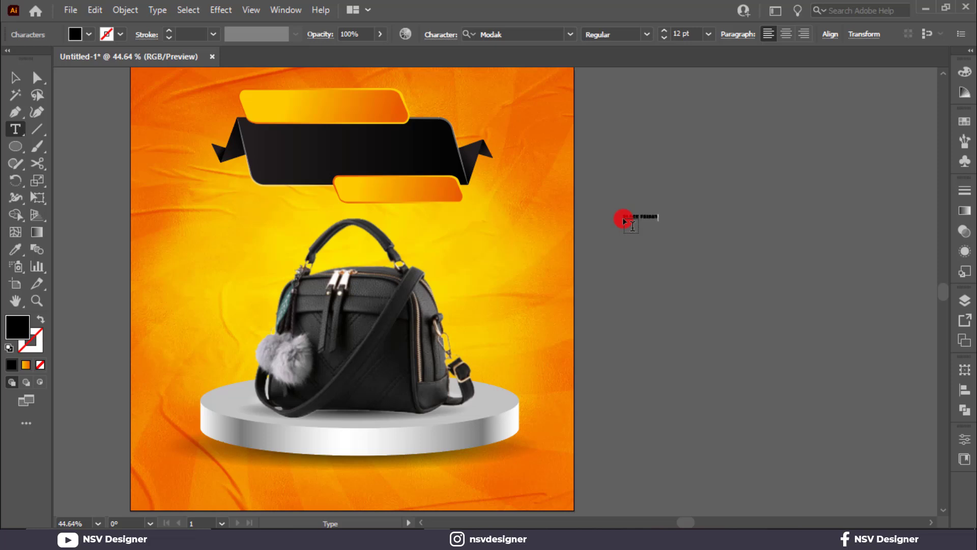
pyautogui.click(16, 79)
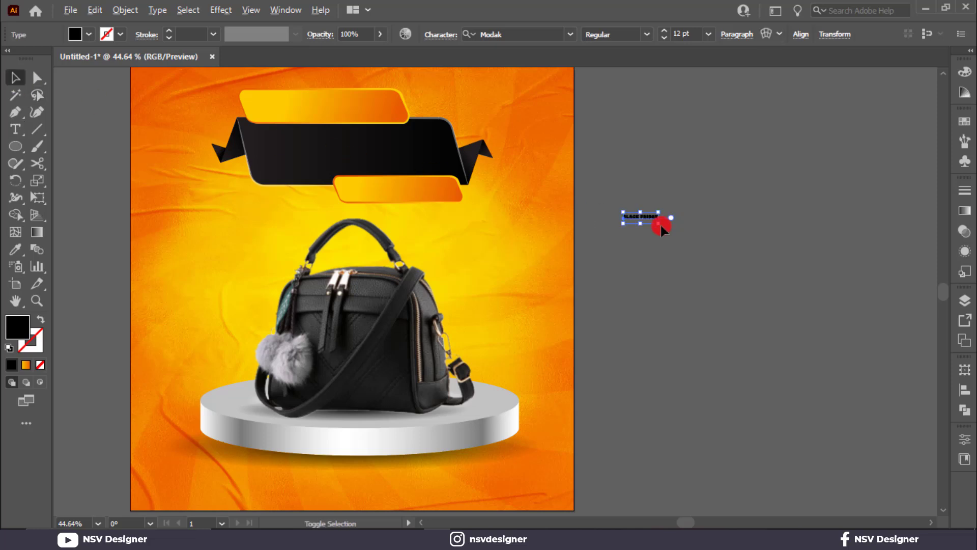
pyautogui.moveTo(660, 223); pyautogui.dragTo(736, 243)
# Set the BLACK FRIDAY text's font to Evogria.
pyautogui.click(523, 35)
pyautogui.write('ev')
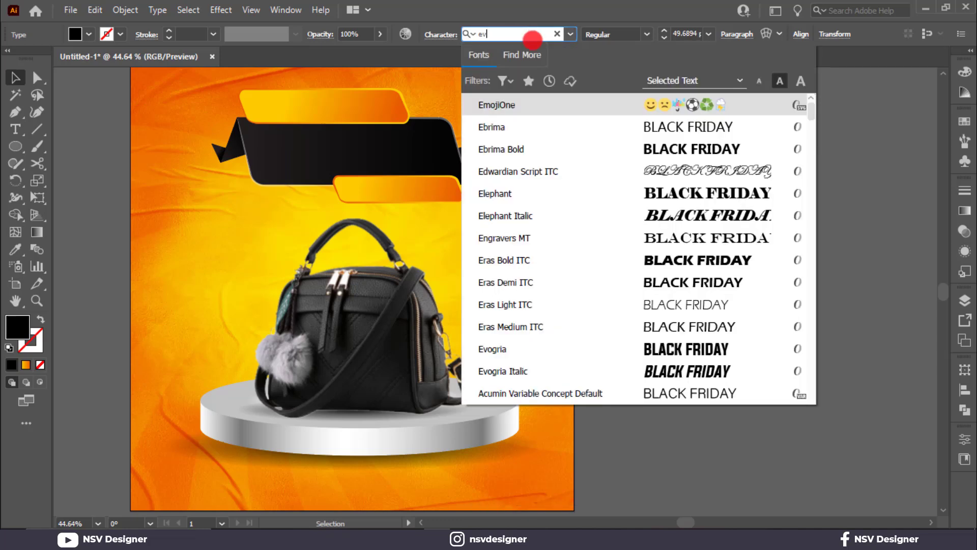
pyautogui.click(710, 109)
# Duplicate the BLACK FRIDAY text directly below itself and change the copy to MEGA SALE.
pyautogui.moveTo(687, 203); pyautogui.dragTo(703, 227)
pyautogui.doubleClick(703, 227)
pyautogui.hotkey('ctrl', 'a')
pyautogui.write('ME')
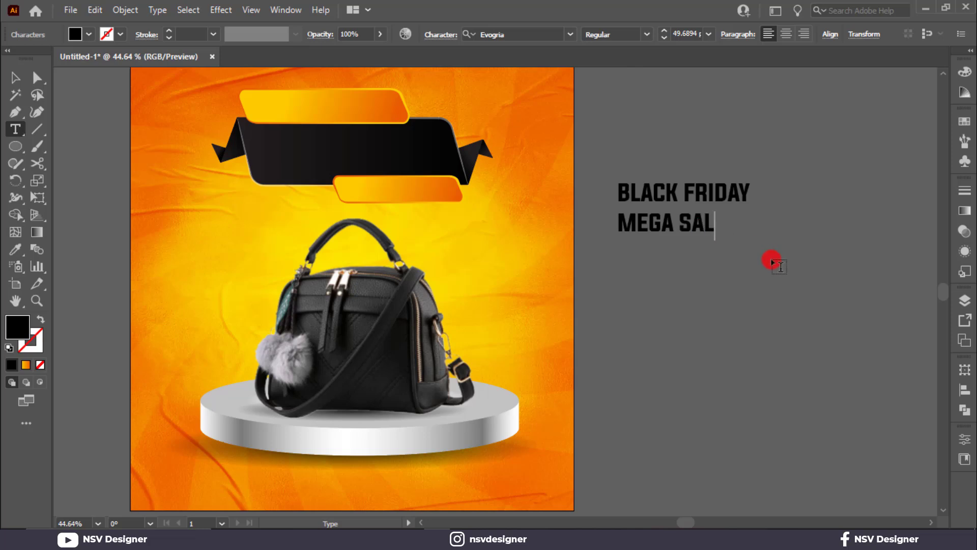
pyautogui.press('Escape')
pyautogui.click(15, 77)
# Duplicate the MEGA SALE line directly below itself and change the copy to HURRY UP.
pyautogui.moveTo(687, 235)
pyautogui.mouseDown()
pyautogui.moveTo(689, 264)
pyautogui.moveTo(687, 254)
pyautogui.mouseUp()
pyautogui.doubleClick(687, 252)
pyautogui.hotkey('ctrl', 'a')
pyautogui.write('HURRY')
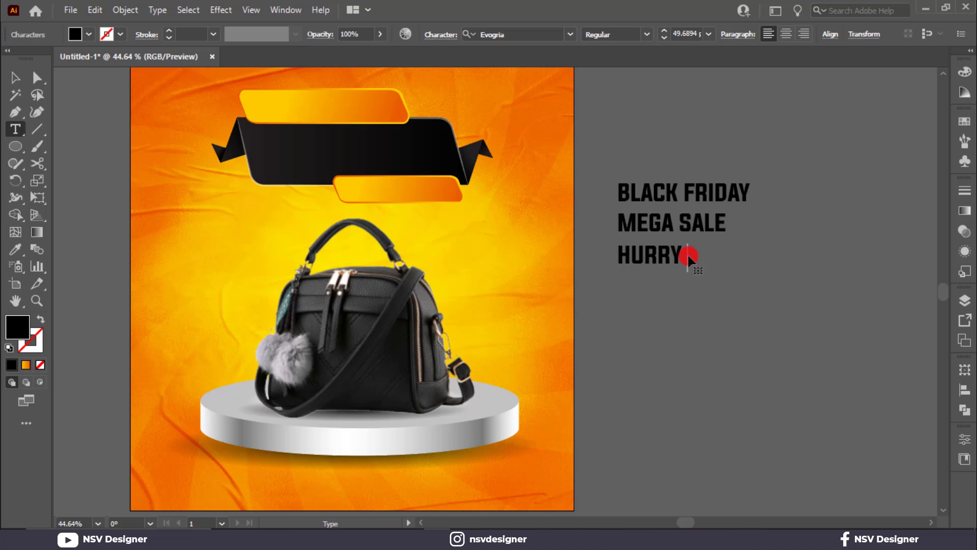
pyautogui.write(' UP')
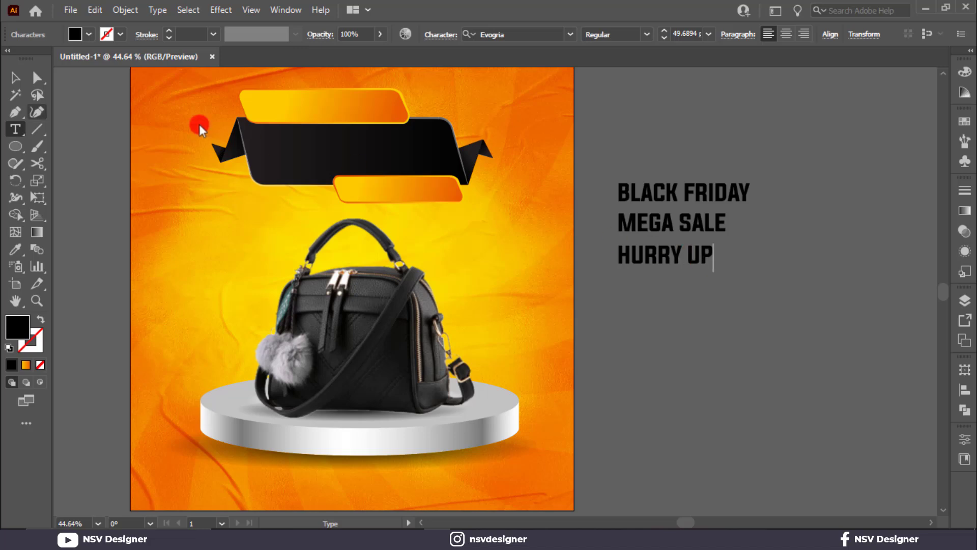
pyautogui.click(17, 77)
# Select all three text lines and skew them with Free Transform to match the banner's slant.
pyautogui.click(686, 152)
pyautogui.click(718, 224)
pyautogui.moveTo(767, 153); pyautogui.dragTo(658, 322)
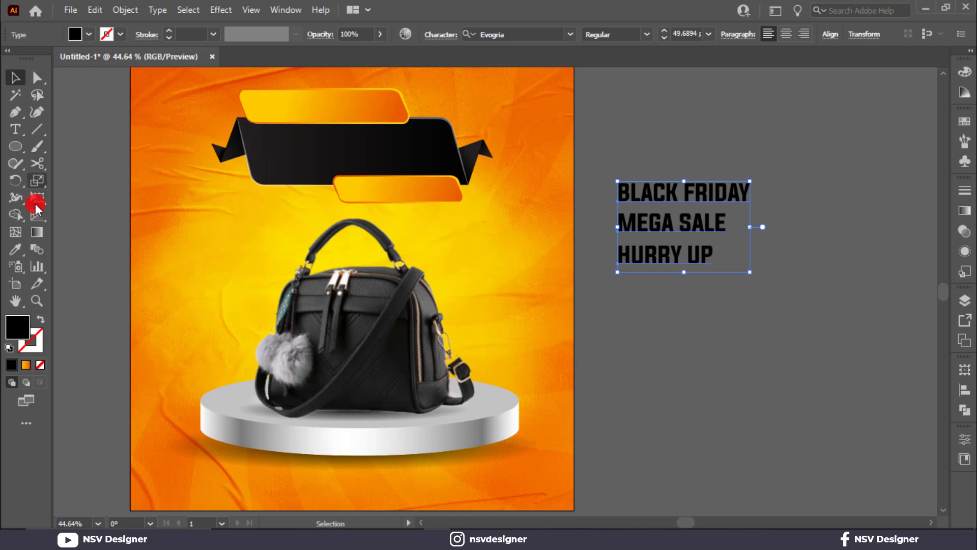
pyautogui.click(35, 203)
pyautogui.moveTo(685, 181); pyautogui.dragTo(669, 188)
pyautogui.press('v')
# Move the three text lines onto the ribbon banner and fill them with white.
pyautogui.moveTo(658, 223); pyautogui.dragTo(339, 152)
pyautogui.click(89, 34)
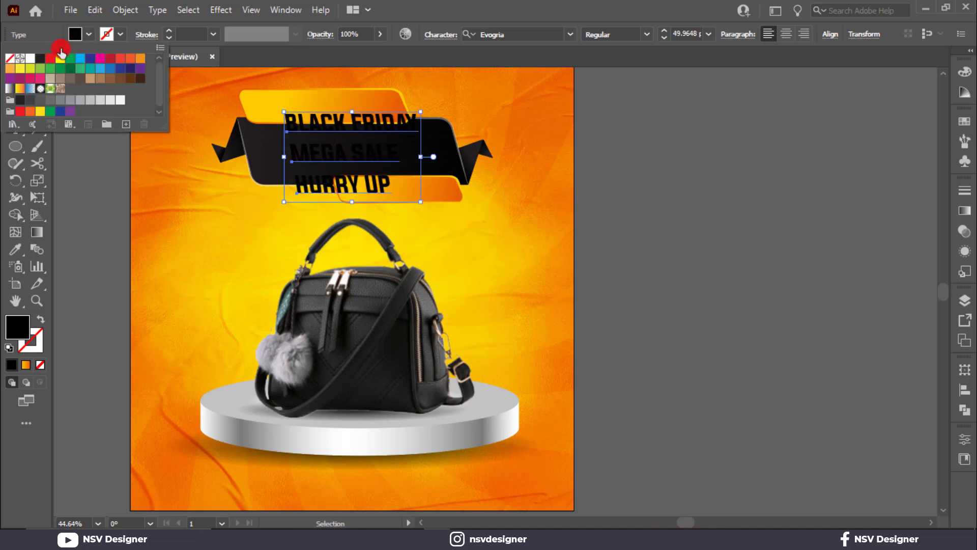
pyautogui.click(28, 59)
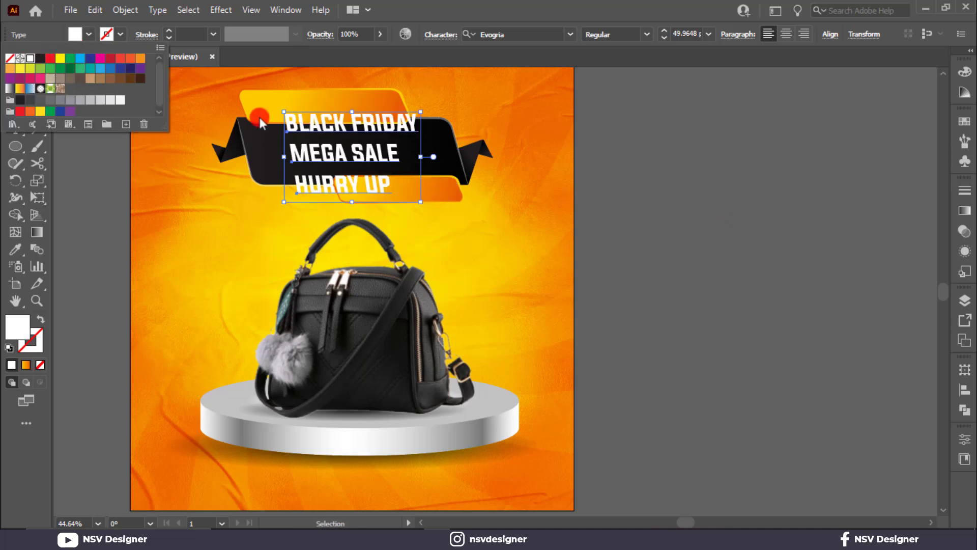
# Enlarge the three text lines together to about 78 pt and position them over the banner.
pyautogui.hotkey('ctrl', '=')
pyautogui.hotkey('ctrl', '=')
pyautogui.hotkey('ctrl', '=')
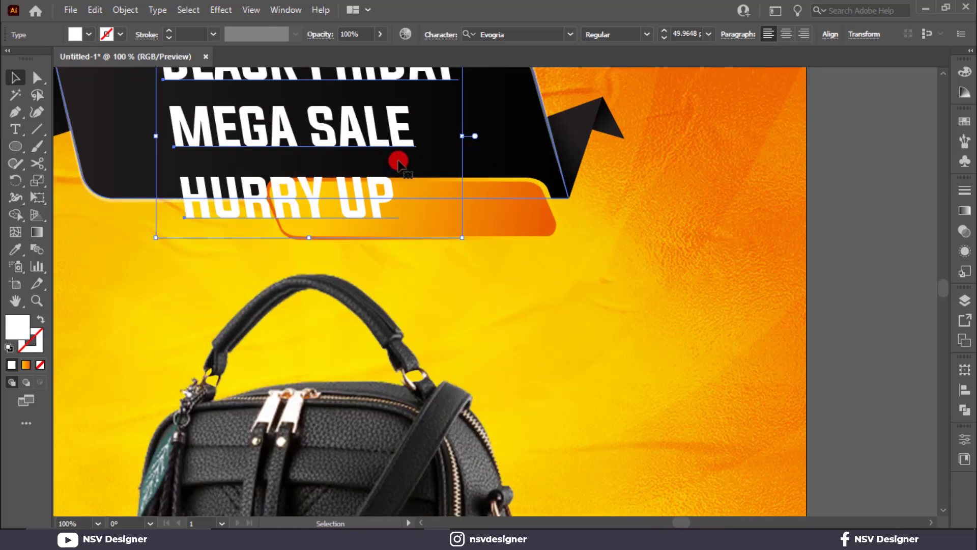
pyautogui.moveTo(399, 162); pyautogui.dragTo(438, 212)
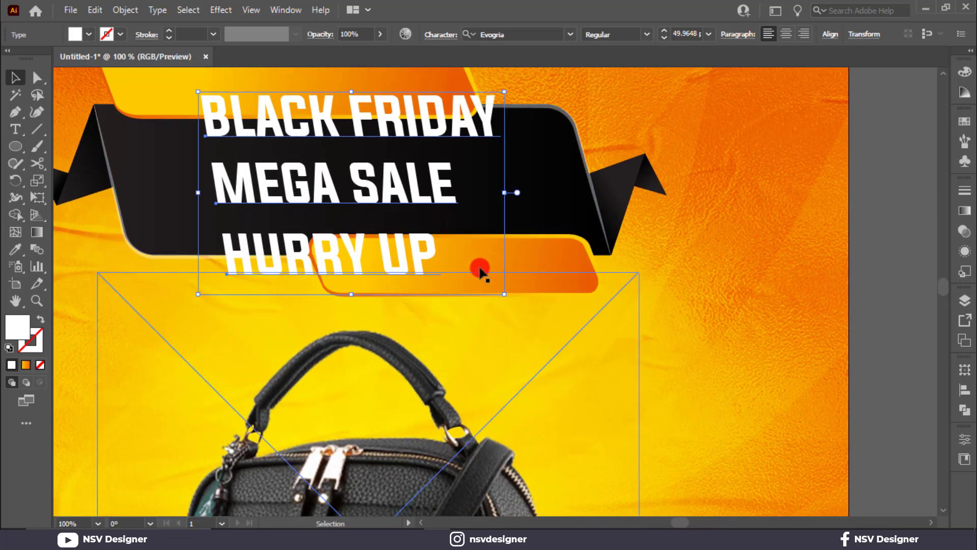
pyautogui.moveTo(501, 293); pyautogui.dragTo(636, 343)
pyautogui.moveTo(480, 192); pyautogui.dragTo(502, 203)
pyautogui.click(694, 196)
# Reduce the BLACK FRIDAY text to about 55 pt and position it inside the upper orange strip.
pyautogui.click(540, 93)
pyautogui.scroll(1, 550, 102)
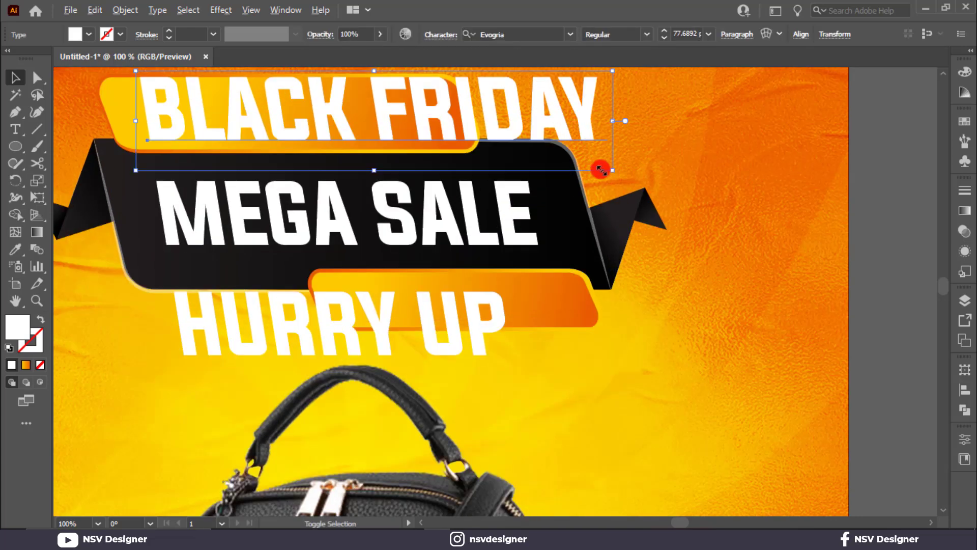
pyautogui.moveTo(610, 174); pyautogui.dragTo(542, 156)
pyautogui.moveTo(477, 127); pyautogui.dragTo(394, 129)
pyautogui.keyDown('shift'); pyautogui.click(452, 153); pyautogui.keyUp('shift')
pyautogui.moveTo(462, 158); pyautogui.dragTo(460, 157)
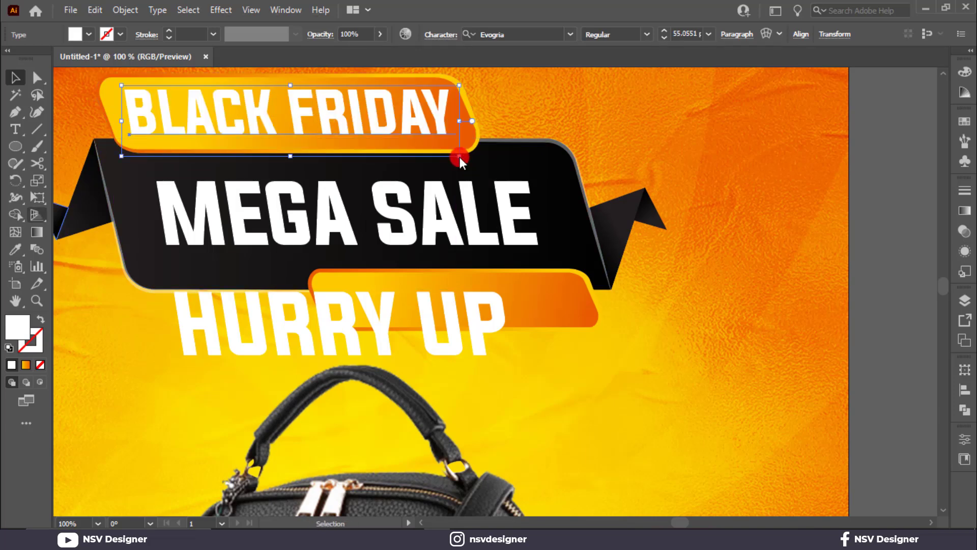
pyautogui.click(324, 172)
# Skew the BLACK FRIDAY text further to follow the upper orange strip's slant and adjust its position within the strip.
pyautogui.click(47, 198)
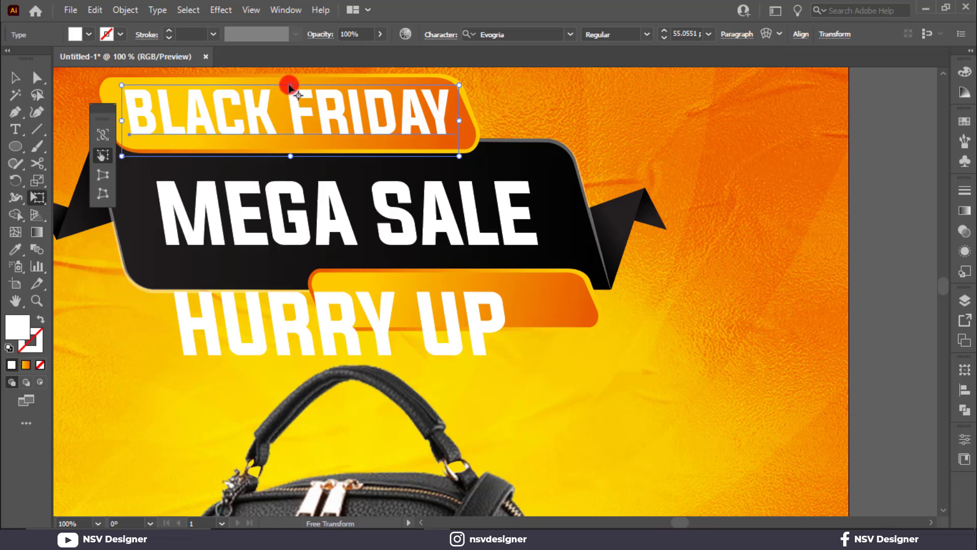
pyautogui.click(16, 78)
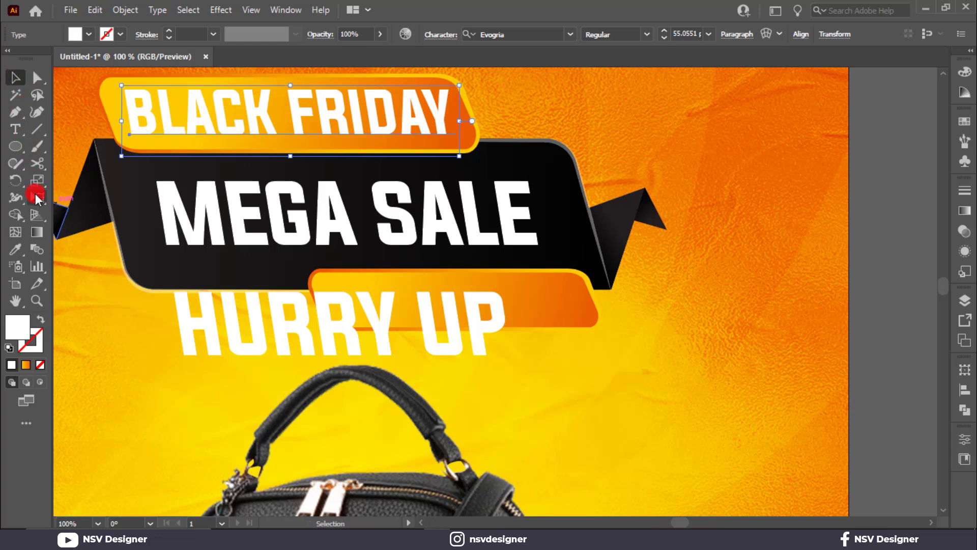
pyautogui.click(36, 196)
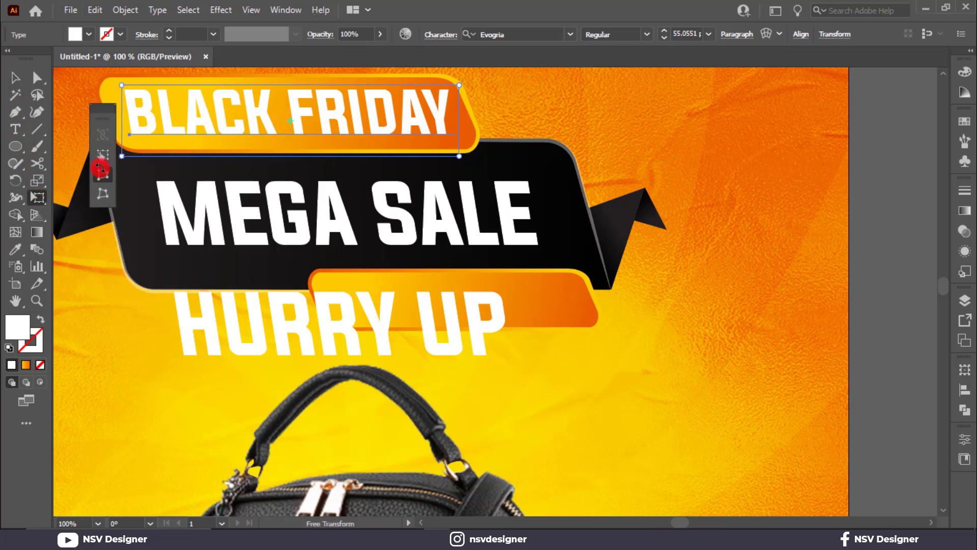
pyautogui.moveTo(289, 84); pyautogui.dragTo(280, 87)
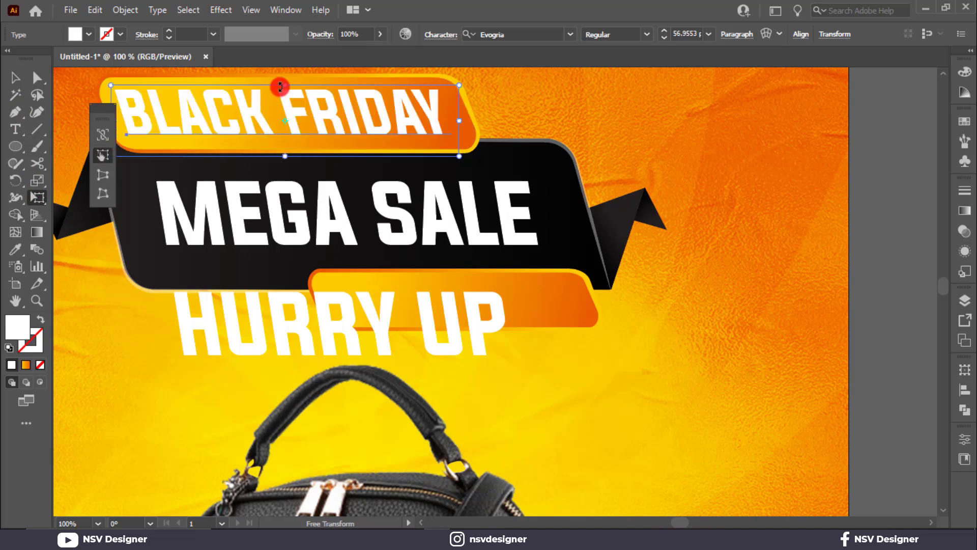
pyautogui.click(607, 88)
pyautogui.press('v')
pyautogui.moveTo(432, 124); pyautogui.dragTo(434, 124)
# Replace the HURRY UP line with a copy of the BLACK FRIDAY text on the lower orange strip, retyped as HURRY UP.
pyautogui.click(464, 325)
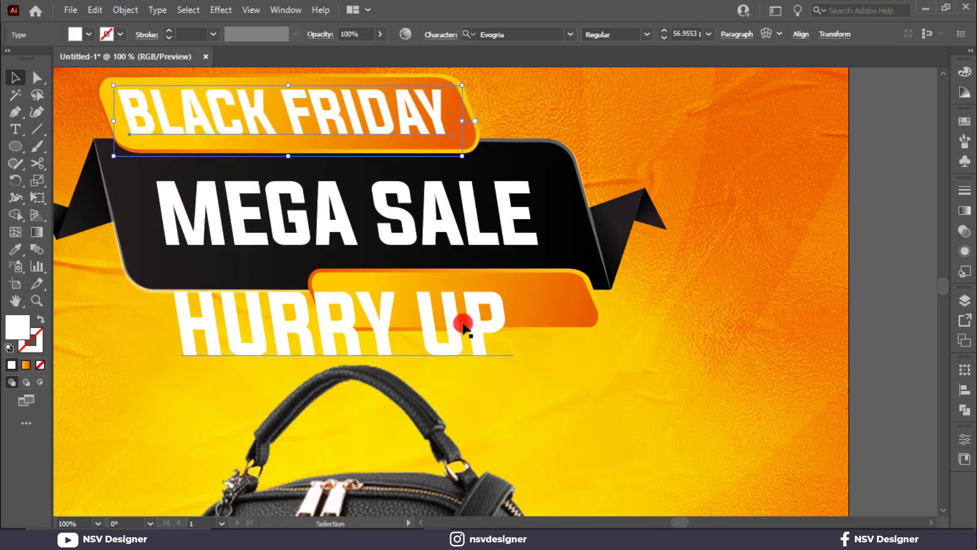
pyautogui.press('Delete')
pyautogui.moveTo(353, 125); pyautogui.dragTo(500, 307)
pyautogui.doubleClick(500, 308)
pyautogui.hotkey('ctrl', 'a')
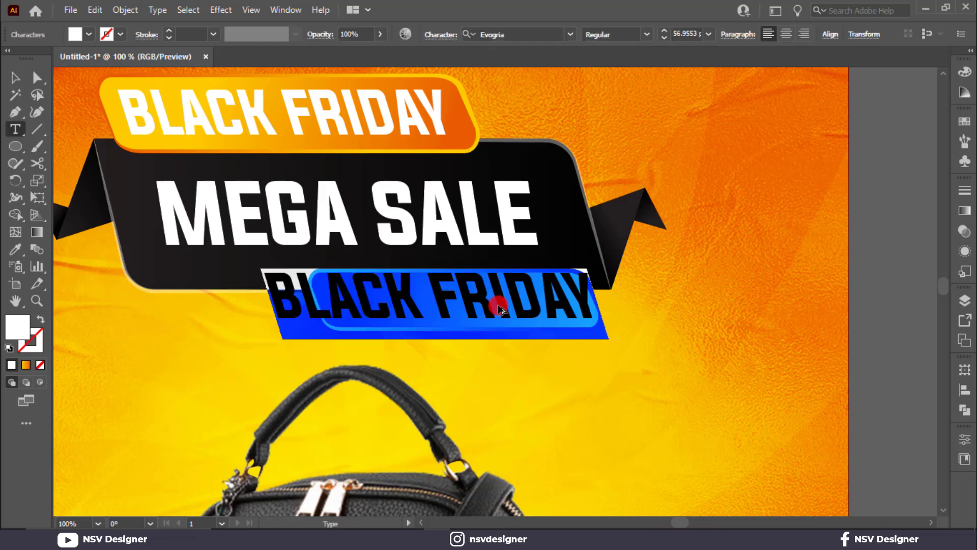
pyautogui.write('HURRY UP')
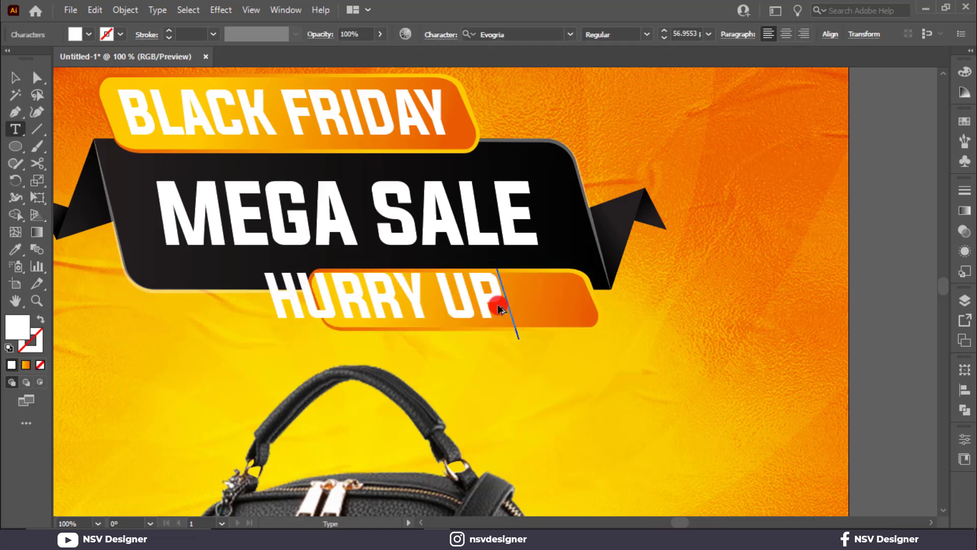
pyautogui.click(15, 78)
# Shrink HURRY UP to fit inside the lower orange strip and enlarge MEGA SALE to about 83 pt on the black ribbon.
pyautogui.moveTo(519, 339); pyautogui.dragTo(515, 312)
pyautogui.click(529, 219)
pyautogui.moveTo(558, 278); pyautogui.dragTo(560, 280)
pyautogui.click(700, 173)
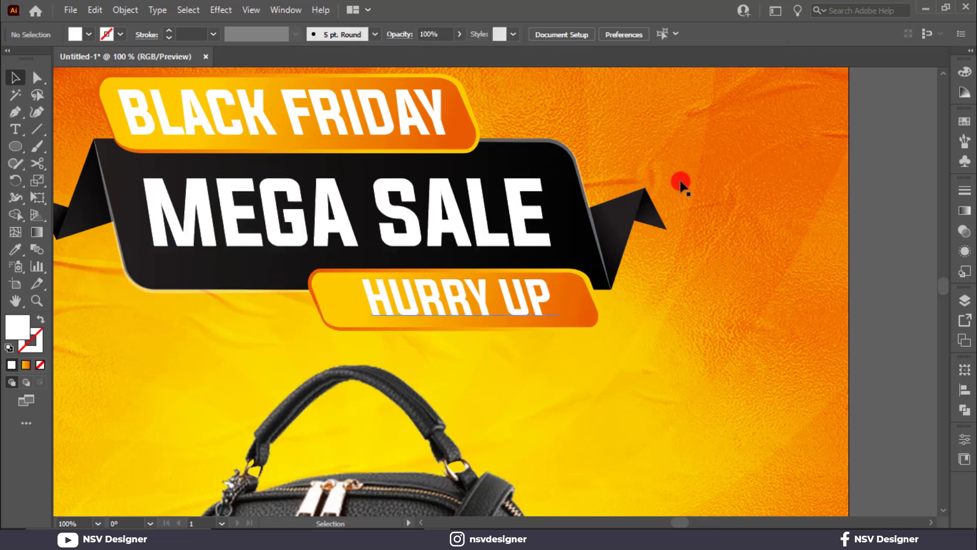
# Scale the HURRY UP text down slightly within the lower orange strip.
pyautogui.click(519, 240)
pyautogui.click(738, 169)
pyautogui.click(506, 301)
pyautogui.moveTo(559, 330)
pyautogui.mouseDown()
pyautogui.moveTo(556, 323)
pyautogui.moveTo(560, 330)
pyautogui.mouseUp()
pyautogui.click(700, 323)
# Add a Drop Shadow effect to the BLACK FRIDAY, MEGA SALE and HURRY UP text lines.
pyautogui.click(421, 303)
pyautogui.click(323, 91)
pyautogui.keyDown('shift'); pyautogui.click(511, 301); pyautogui.keyUp('shift')
pyautogui.keyDown('shift'); pyautogui.click(442, 225); pyautogui.keyUp('shift')
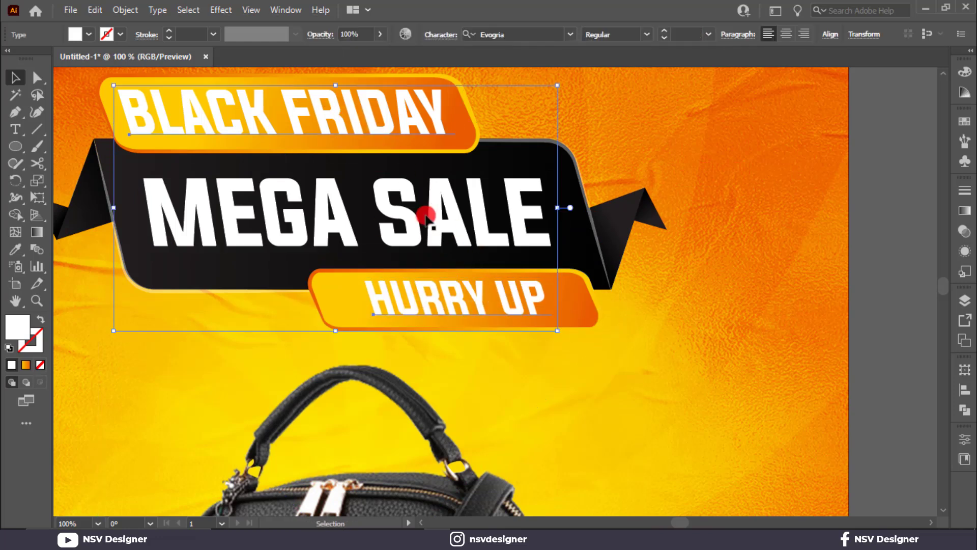
pyautogui.click(221, 10)
pyautogui.moveTo(364, 172)
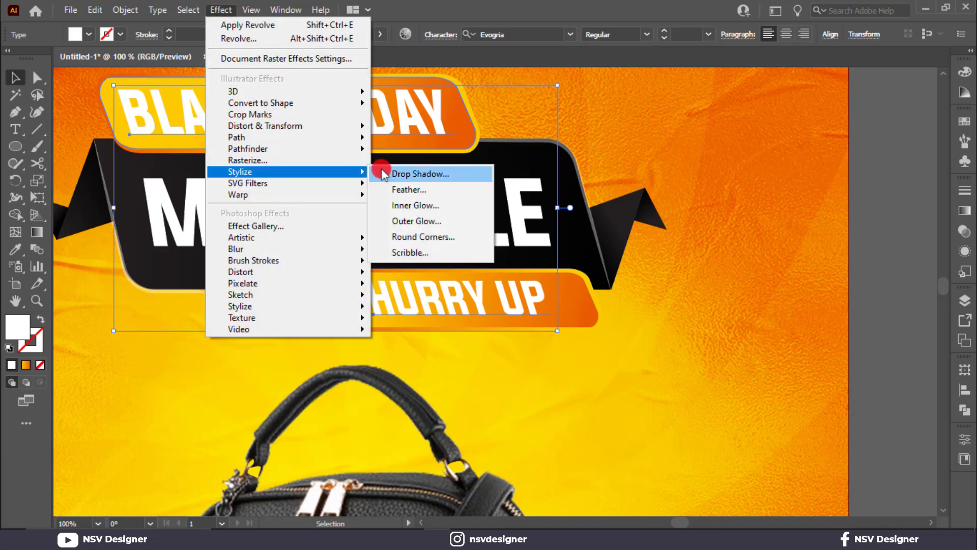
pyautogui.click(394, 170)
# Set the drop shadow's X offset to 2 pt with a small Y offset, keeping Multiply mode, 75% opacity and 2 pt blur.
pyautogui.moveTo(703, 254); pyautogui.dragTo(685, 243)
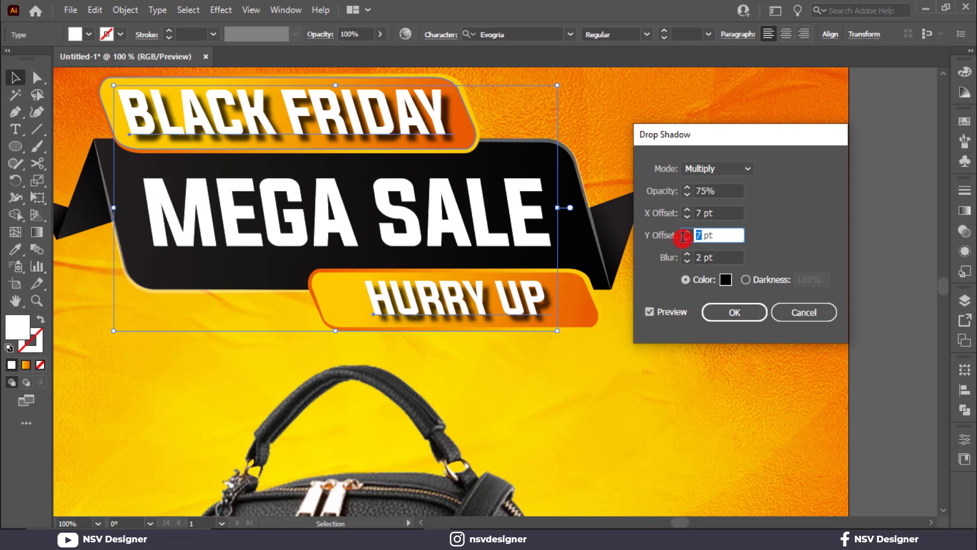
pyautogui.click(697, 213)
pyautogui.write('2')
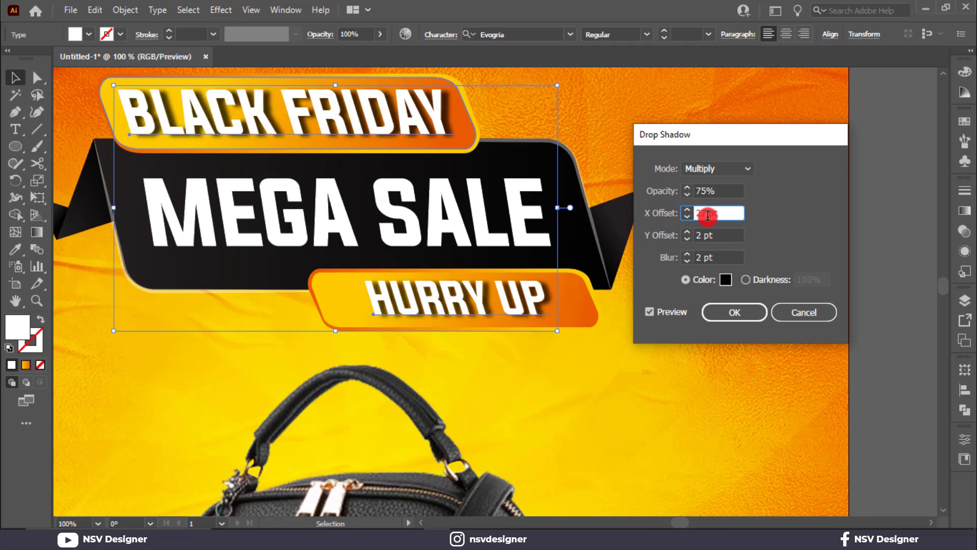
pyautogui.click(687, 232)
pyautogui.click(688, 231)
pyautogui.click(729, 313)
pyautogui.click(630, 313)
pyautogui.click(453, 236)
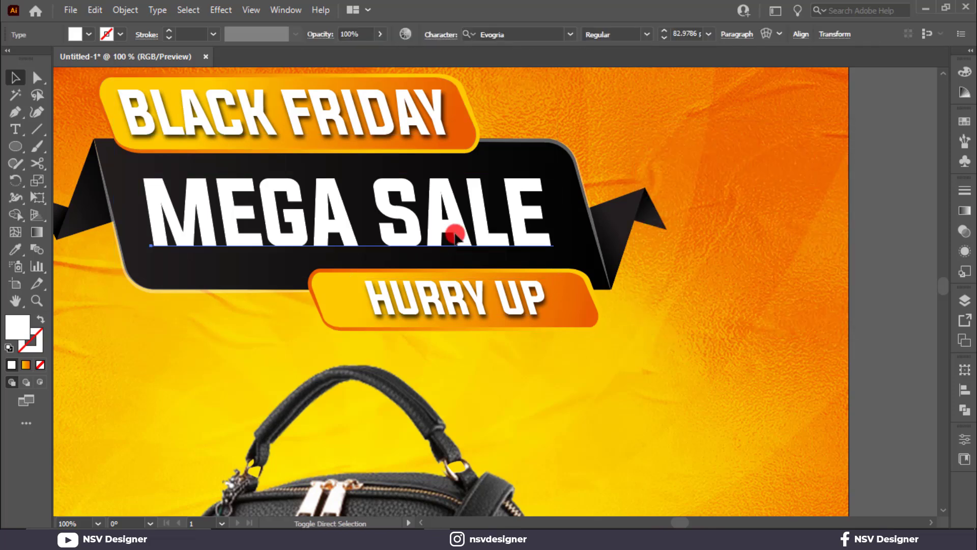
pyautogui.click(797, 275)
# Group the ribbon banner with its three text lines and shift the group slightly down and left above the handbag.
pyautogui.hotkey('ctrl', '0')
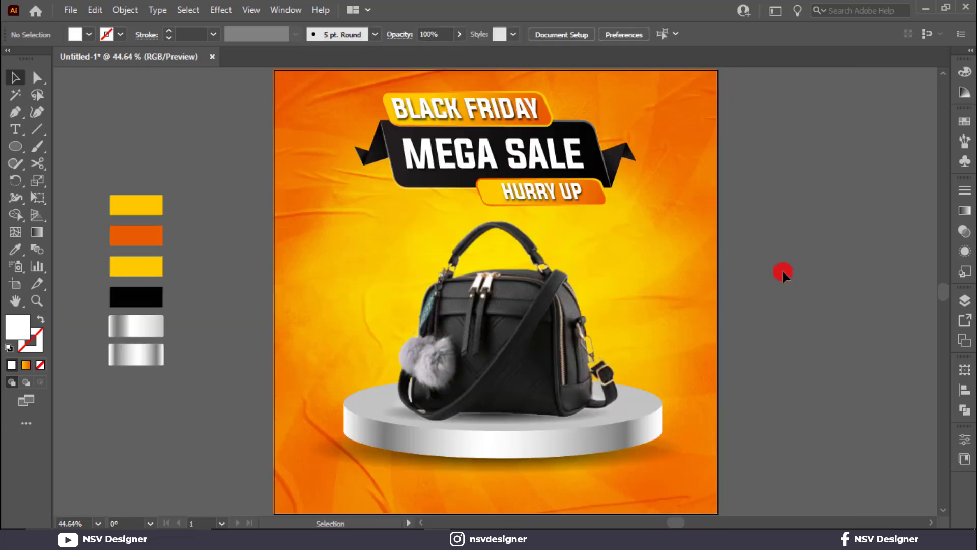
pyautogui.moveTo(345, 190); pyautogui.dragTo(345, 189)
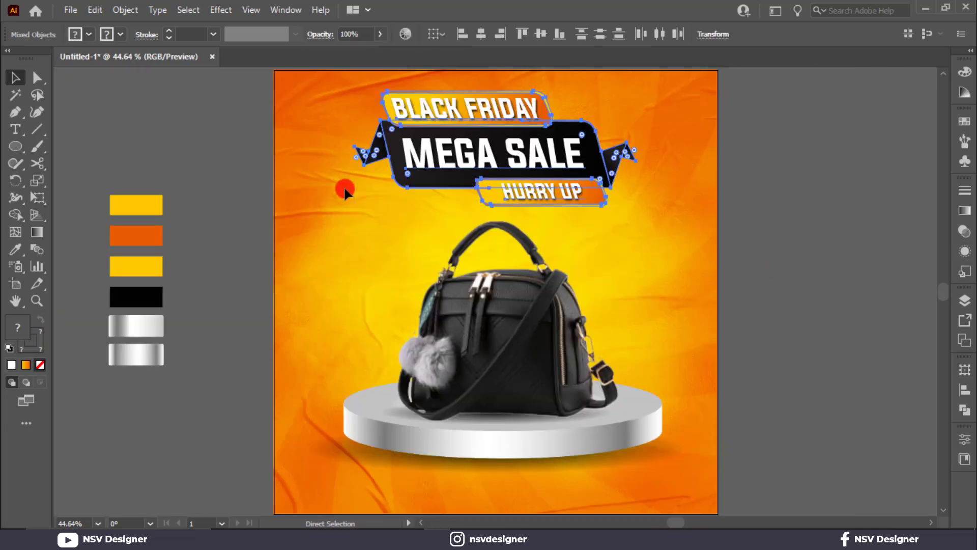
pyautogui.moveTo(590, 170); pyautogui.dragTo(582, 173)
pyautogui.click(736, 231)
pyautogui.click(587, 196)
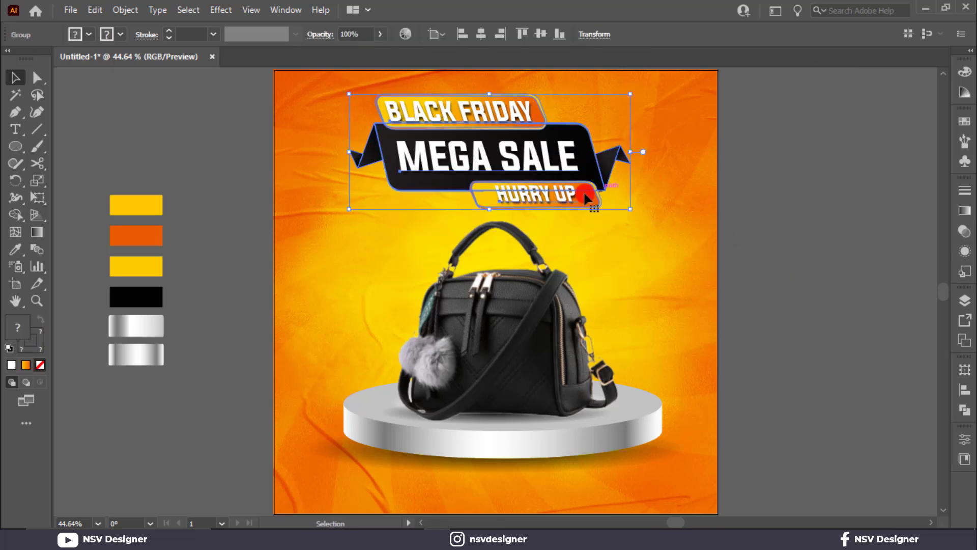
pyautogui.click(806, 231)
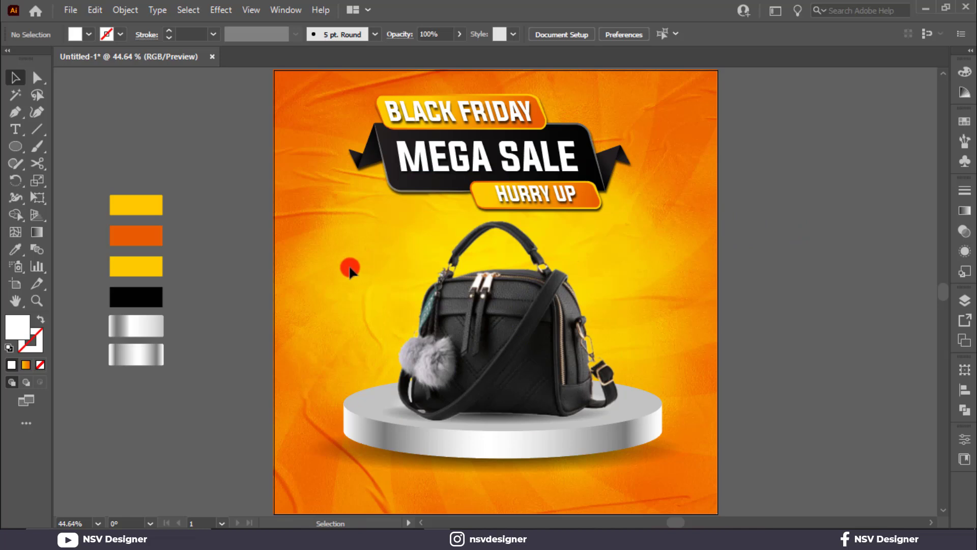
# Draw a closed white four-sided speech bubble with the Pen tool beside the handbag's handle, adding a pointed tail at its lower edge.
pyautogui.click(13, 116)
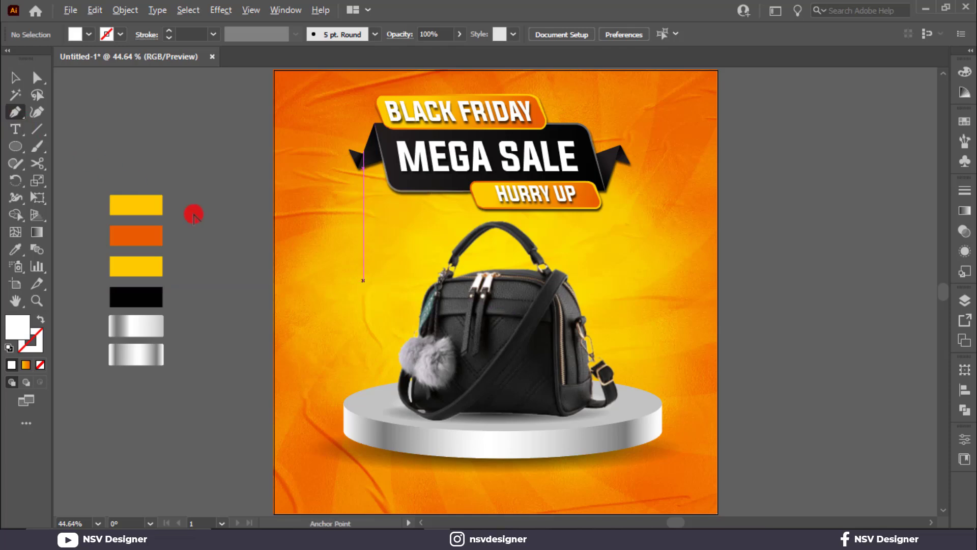
pyautogui.scroll(1, 366, 290)
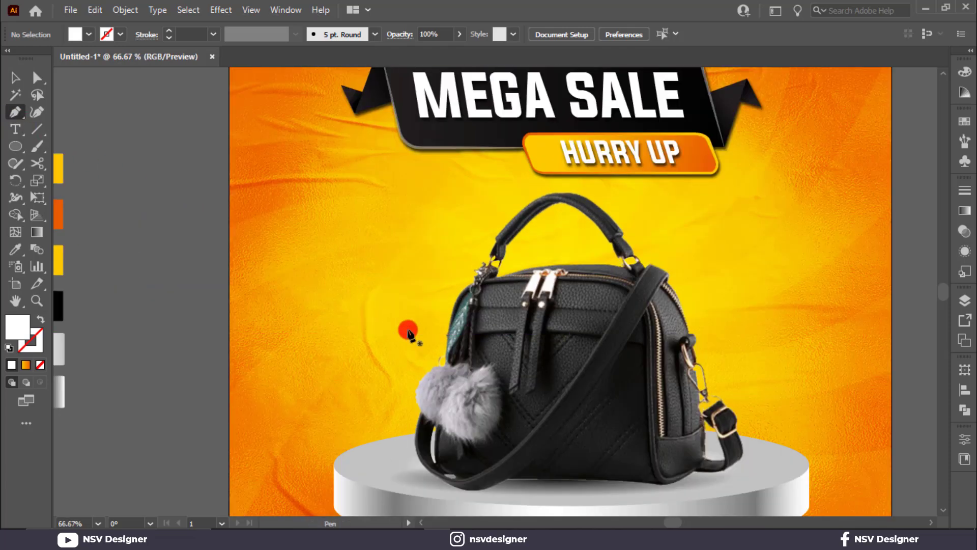
pyautogui.moveTo(392, 292); pyautogui.dragTo(341, 295)
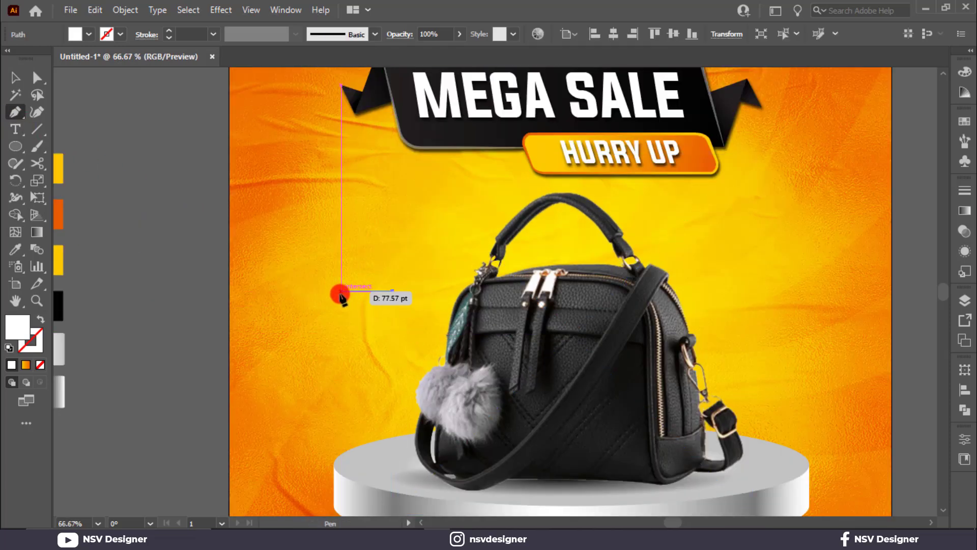
pyautogui.click(341, 291)
pyautogui.click(313, 229)
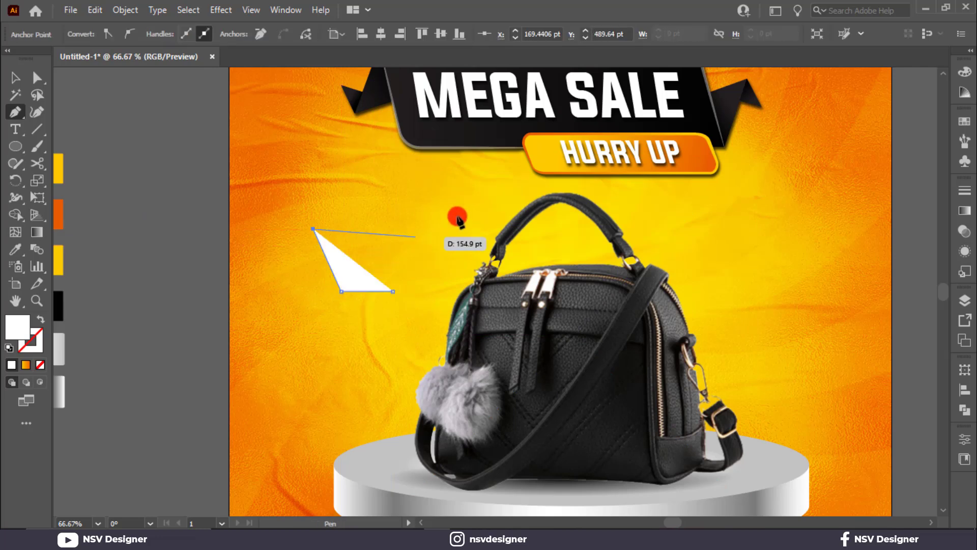
pyautogui.click(461, 214)
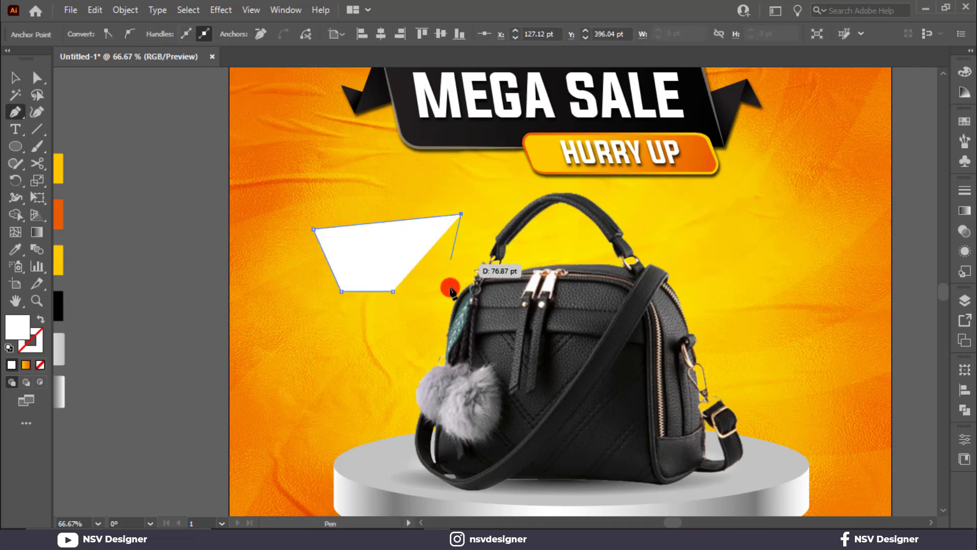
pyautogui.click(449, 286)
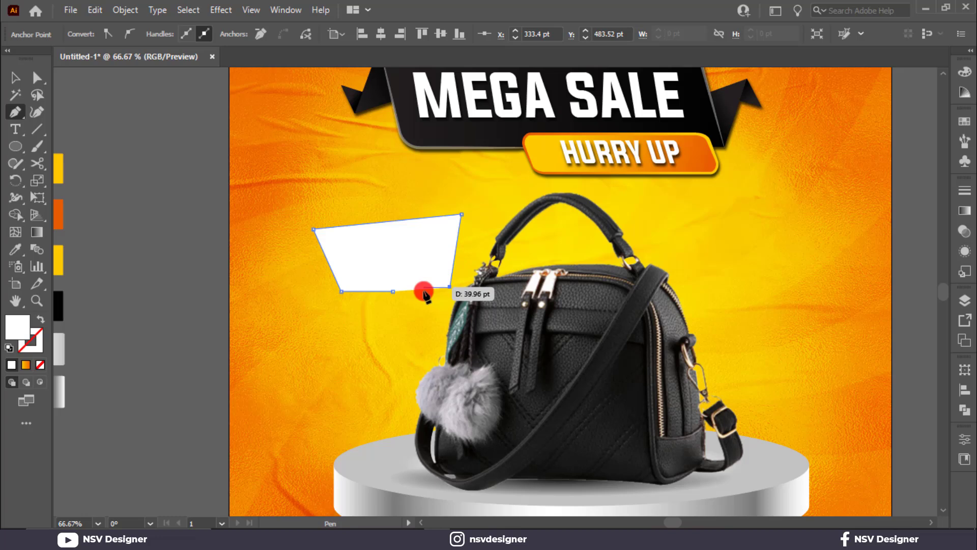
pyautogui.click(423, 291)
pyautogui.click(445, 309)
pyautogui.click(394, 292)
pyautogui.click(35, 79)
pyautogui.click(269, 214)
pyautogui.click(343, 236)
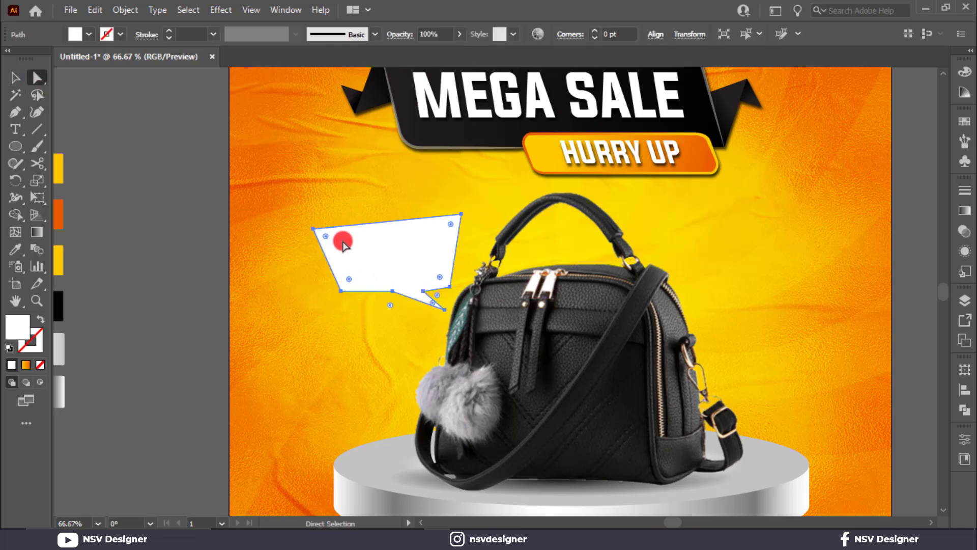
pyautogui.moveTo(297, 211); pyautogui.dragTo(338, 237)
pyautogui.moveTo(475, 203); pyautogui.dragTo(459, 220)
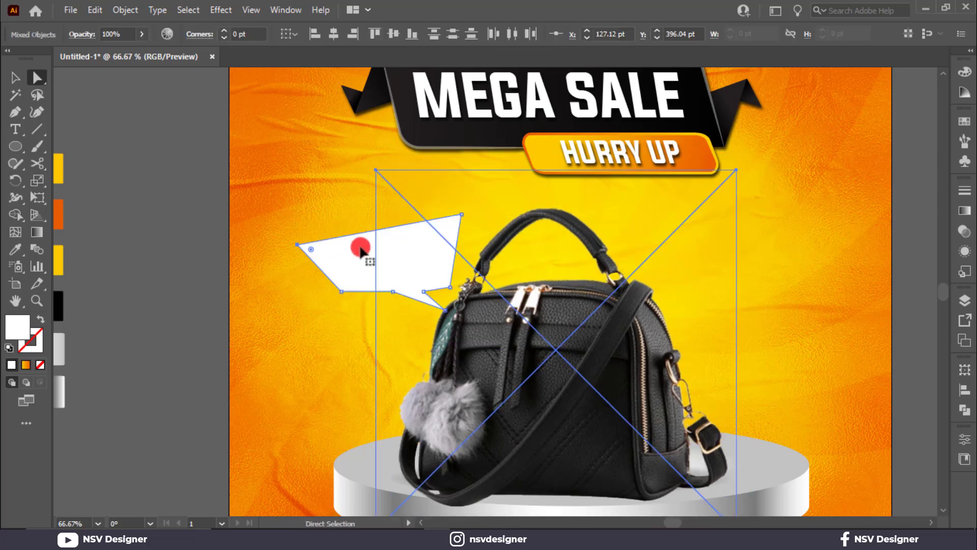
pyautogui.hotkey('ctrl', 'z')
# Round the speech bubble's four outer corners to about 21.57 pt, leaving the tail's points sharp.
pyautogui.click(306, 242)
pyautogui.click(314, 229)
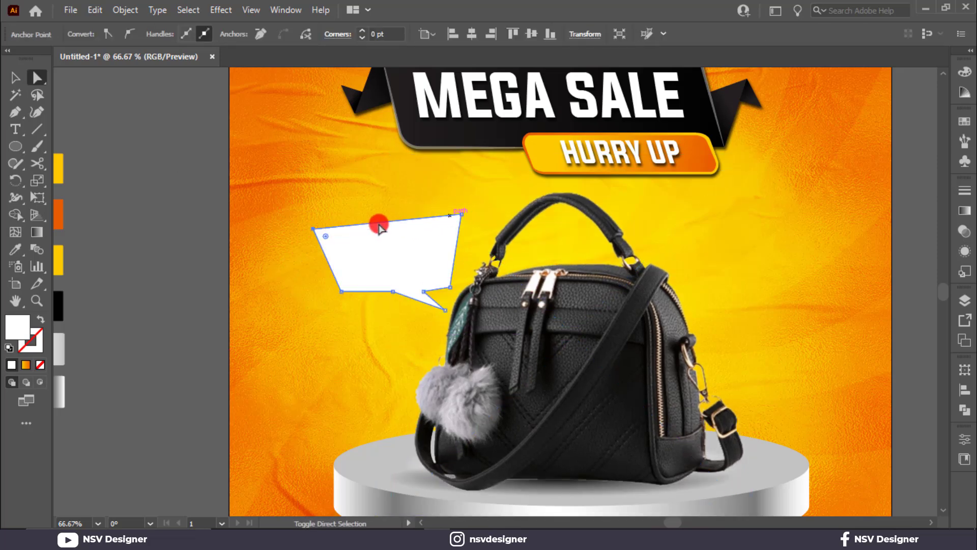
pyautogui.keyDown('shift'); pyautogui.click(461, 214); pyautogui.keyUp('shift')
pyautogui.keyDown('shift'); pyautogui.click(450, 286); pyautogui.keyUp('shift')
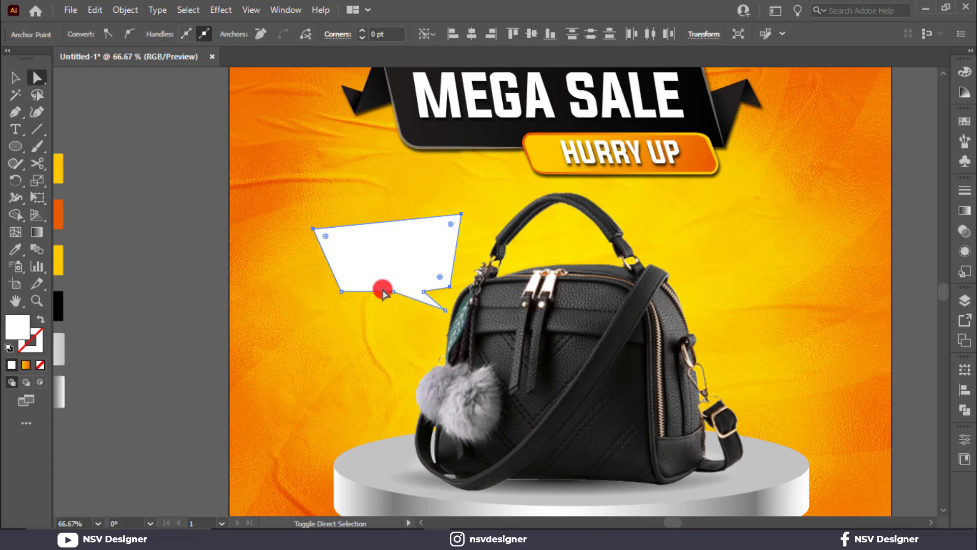
pyautogui.keyDown('shift'); pyautogui.click(341, 291); pyautogui.keyUp('shift')
pyautogui.moveTo(349, 280); pyautogui.dragTo(350, 276)
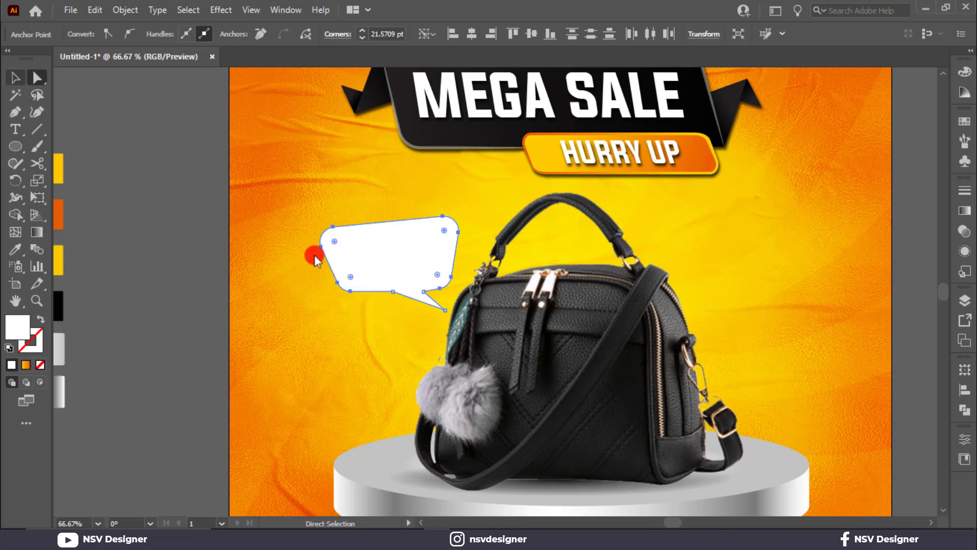
pyautogui.click(24, 80)
pyautogui.click(155, 174)
# Fill the speech bubble with the black gradient sampled from the MEGA SALE ribbon.
pyautogui.click(399, 277)
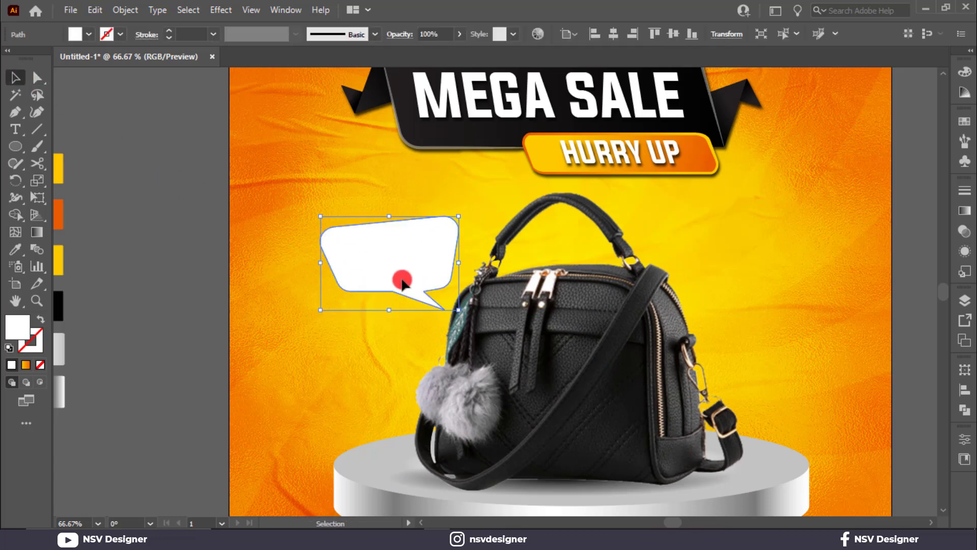
pyautogui.scroll(1, 402, 283)
pyautogui.press('i')
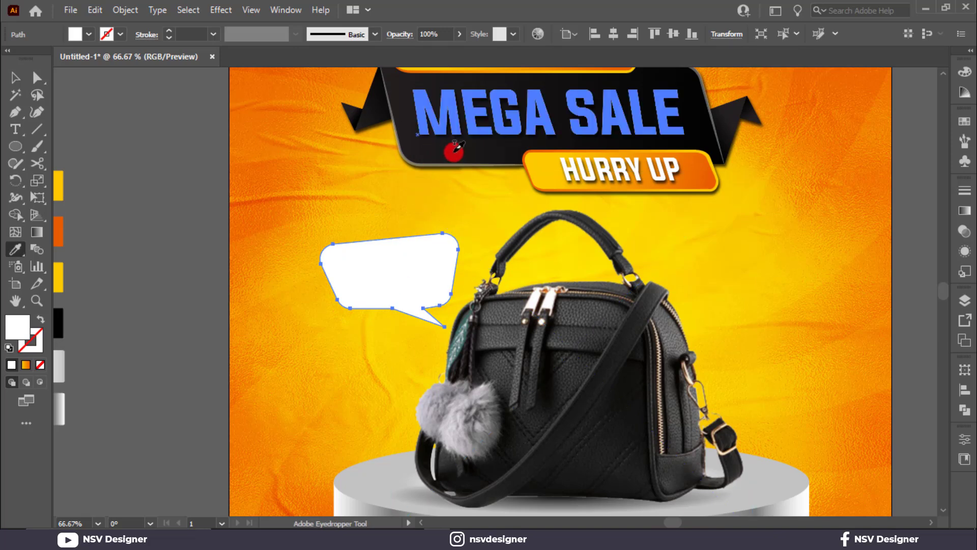
pyautogui.scroll(1, 443, 143)
pyautogui.click(402, 100)
pyautogui.press('v')
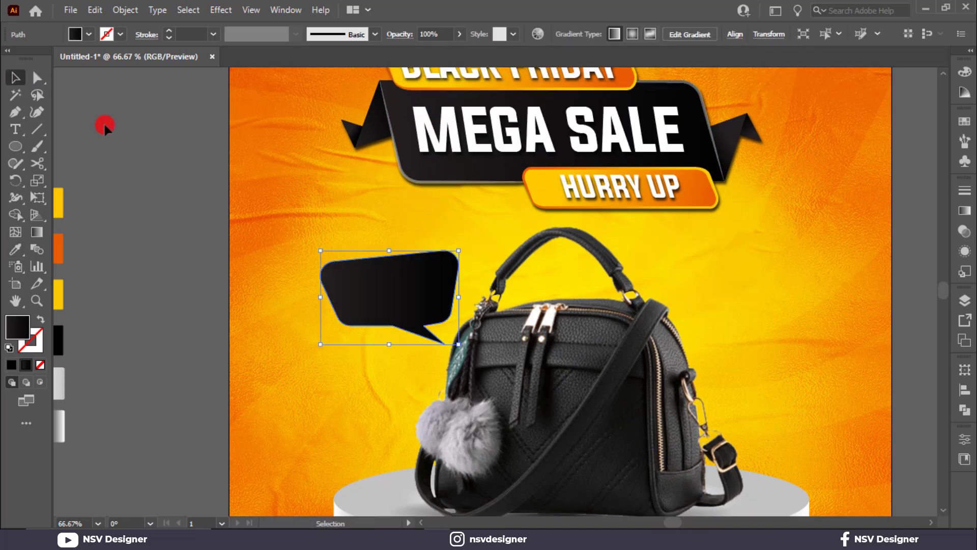
pyautogui.click(146, 146)
# Create an inset copy of the speech bubble with Offset Path at -5 pt and Miter joins.
pyautogui.scroll(2, 306, 283)
pyautogui.click(399, 269)
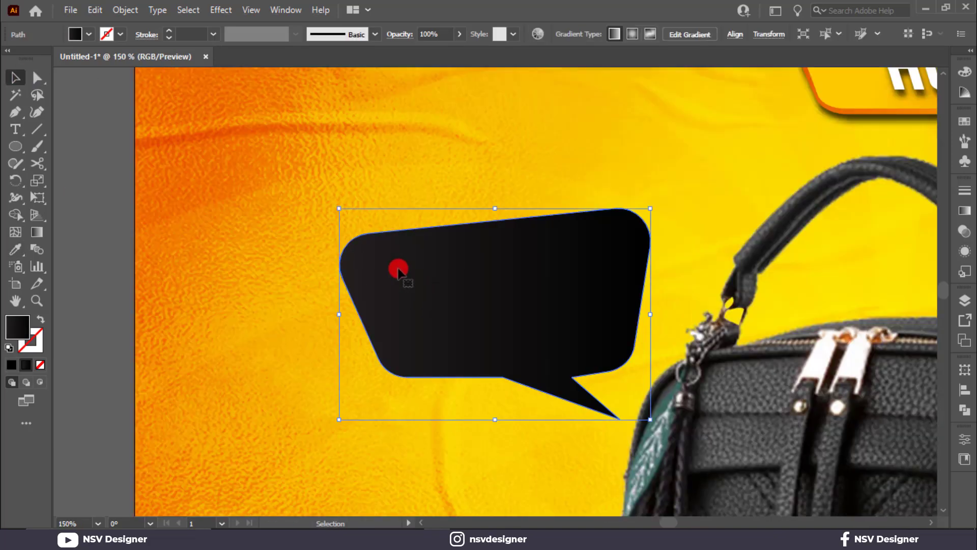
pyautogui.click(126, 11)
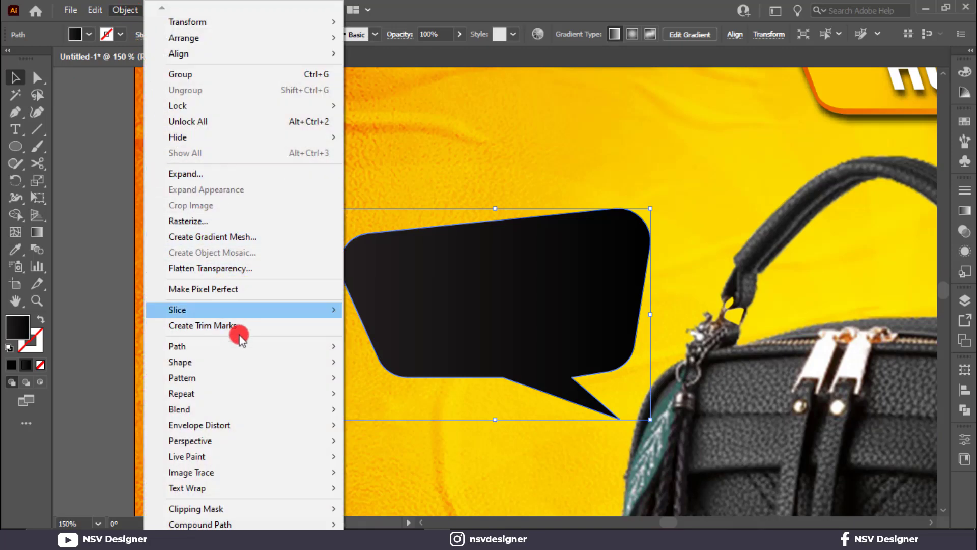
pyautogui.moveTo(242, 344)
pyautogui.click(397, 398)
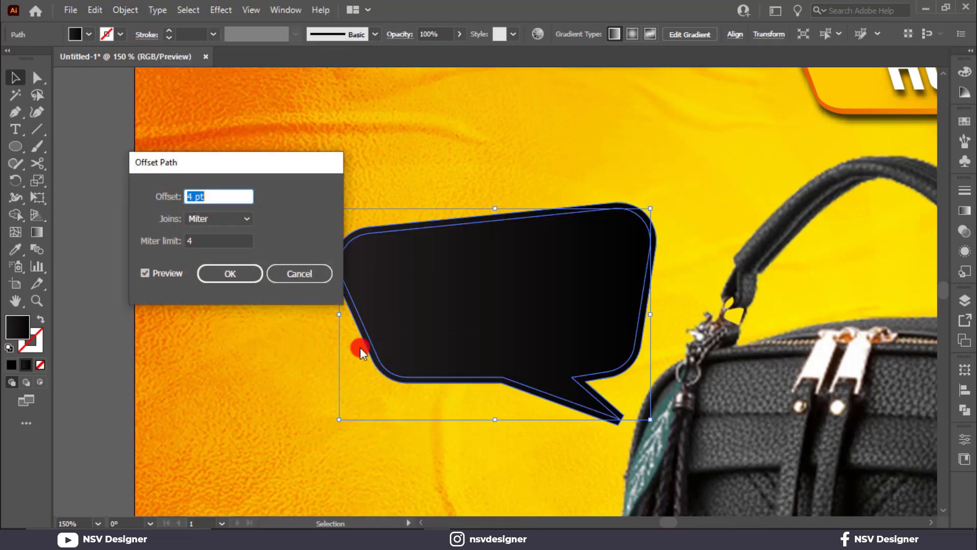
pyautogui.press('Down')
pyautogui.press('Down')
pyautogui.press('Down')
pyautogui.press('Down')
pyautogui.press('Down')
pyautogui.press('Down')
pyautogui.press('Down')
pyautogui.press('Down')
pyautogui.press('Down')
pyautogui.click(230, 273)
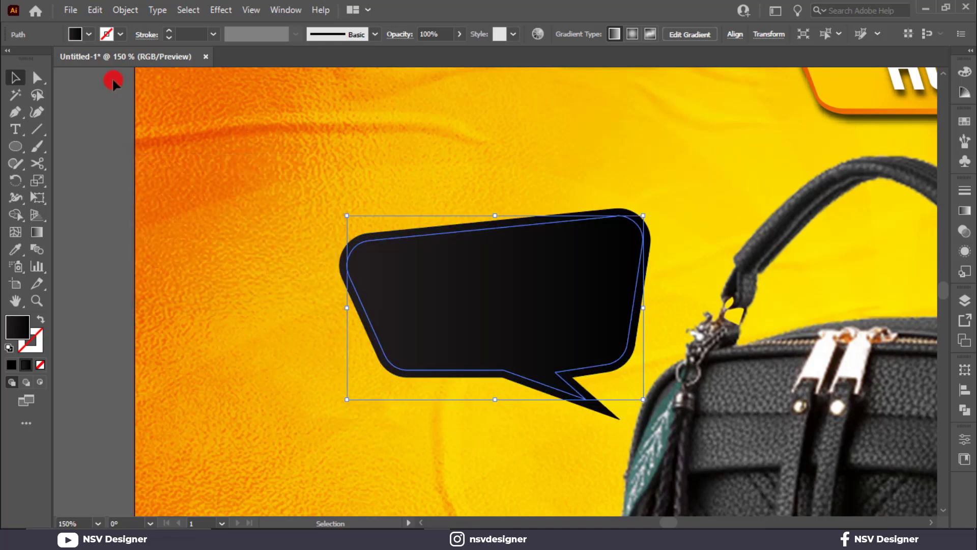
# Give the inset bubble outline no fill and a white 1 pt stroke, dashed at 12 pt.
pyautogui.click(88, 34)
pyautogui.click(30, 58)
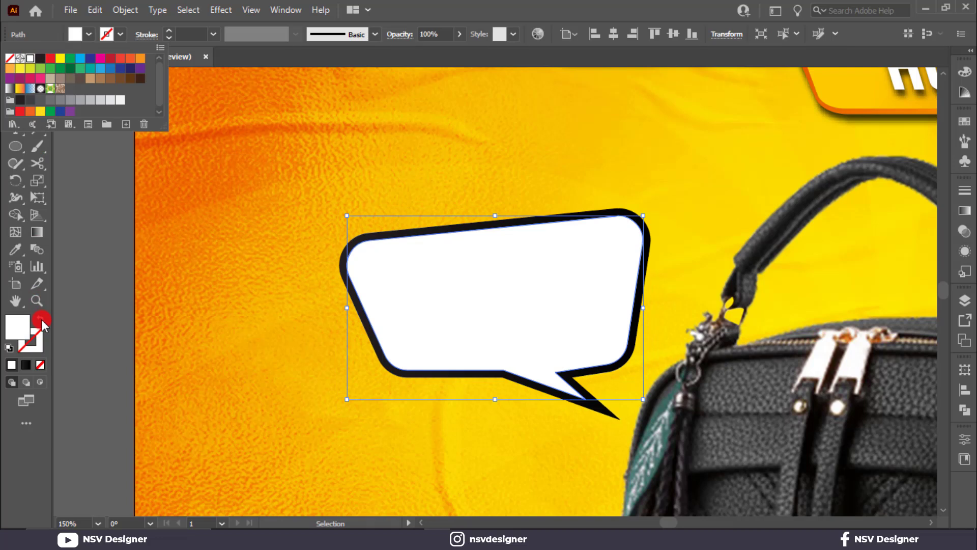
pyautogui.click(41, 320)
pyautogui.click(41, 319)
pyautogui.click(139, 35)
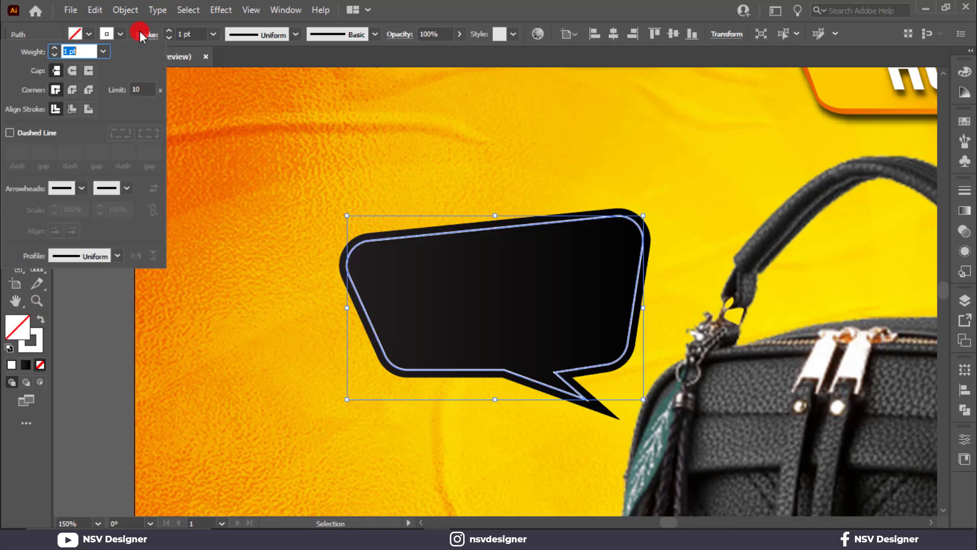
pyautogui.click(15, 134)
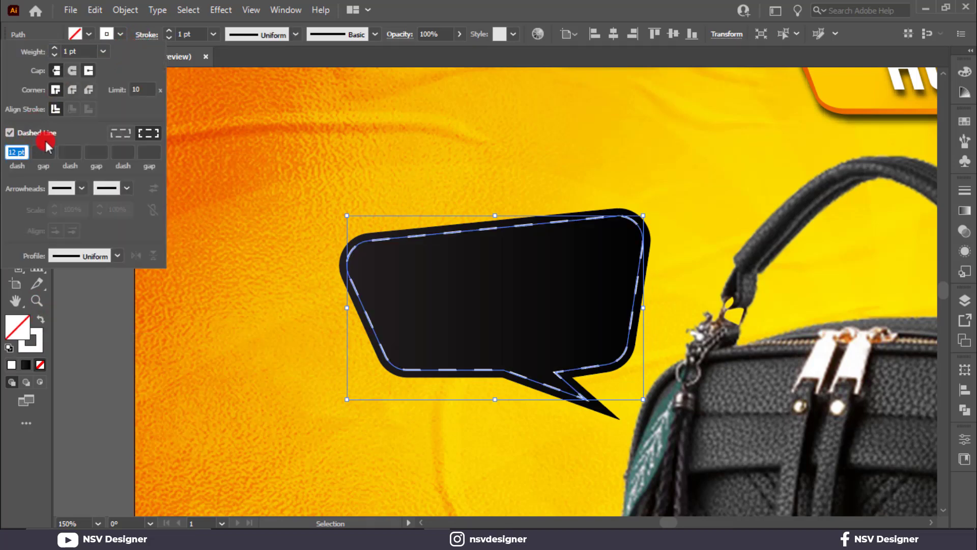
pyautogui.click(338, 170)
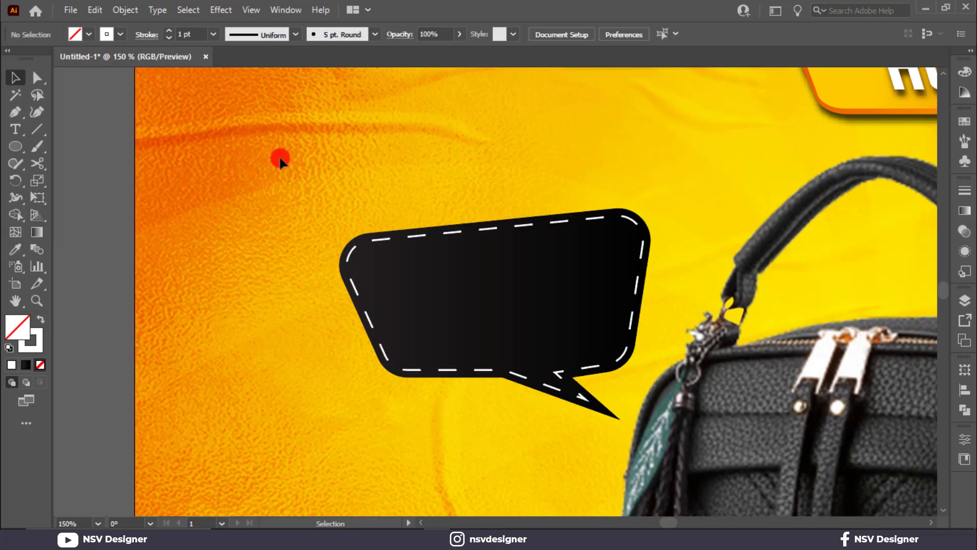
# Add a black text line reading SAVE in the Evogria font above the speech bubble.
pyautogui.hscroll(2, 252, 152)
pyautogui.click(23, 132)
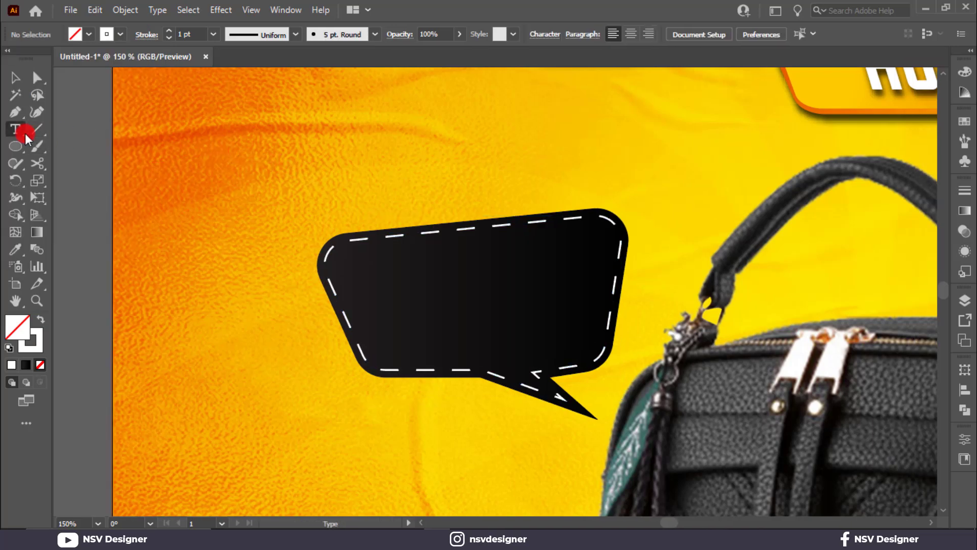
pyautogui.click(170, 152)
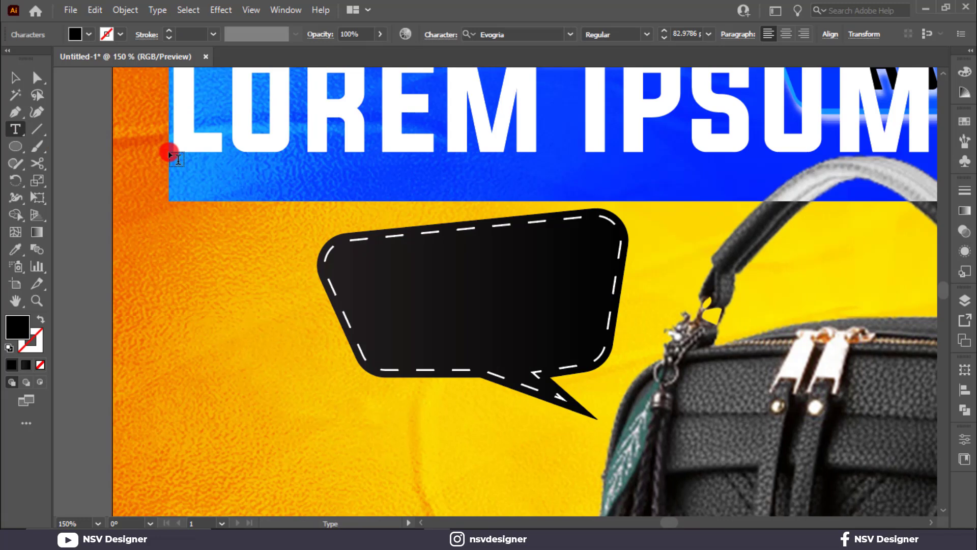
pyautogui.write('DAVE')
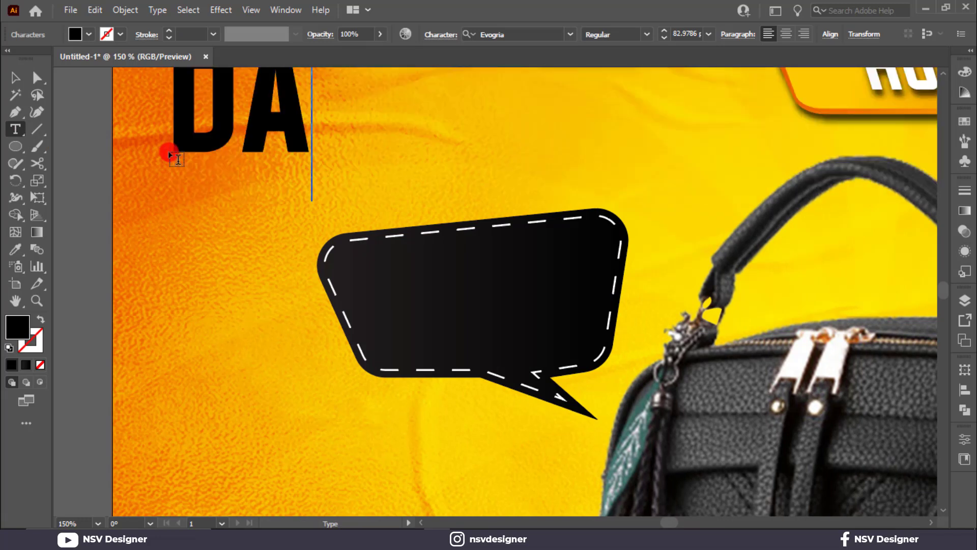
pyautogui.press('BackSpace')
pyautogui.press('BackSpace')
pyautogui.press('BackSpace')
pyautogui.press('BackSpace')
pyautogui.write('SAVE')
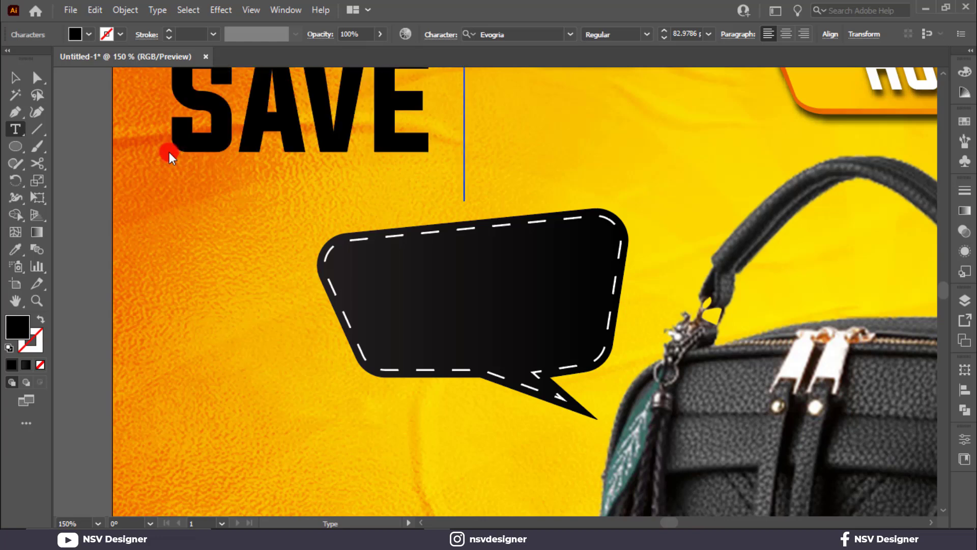
# Scale the SAVE text down to about 25.4 pt, duplicate it just below, and change the copy to UP TO.
pyautogui.click(14, 79)
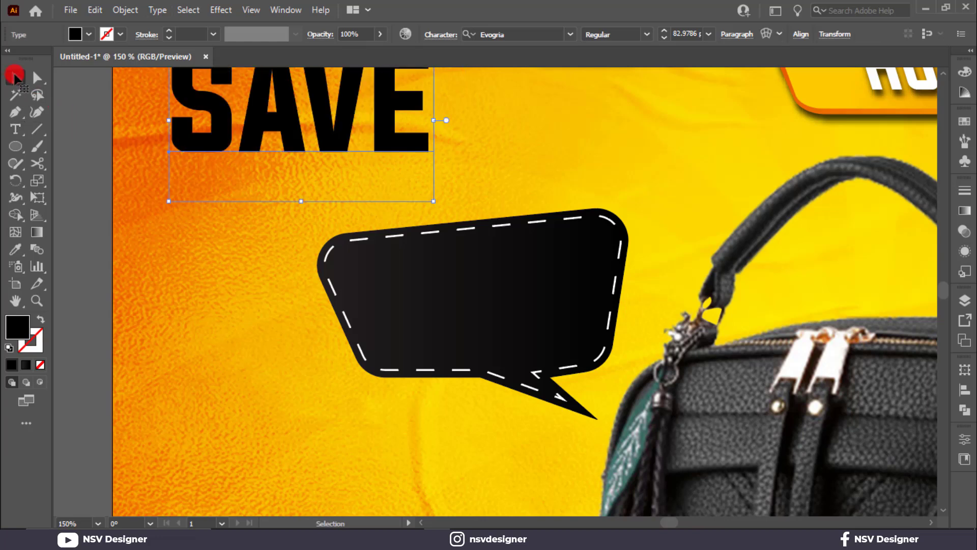
pyautogui.moveTo(408, 186); pyautogui.dragTo(209, 212)
pyautogui.press('t')
pyautogui.doubleClick(209, 214)
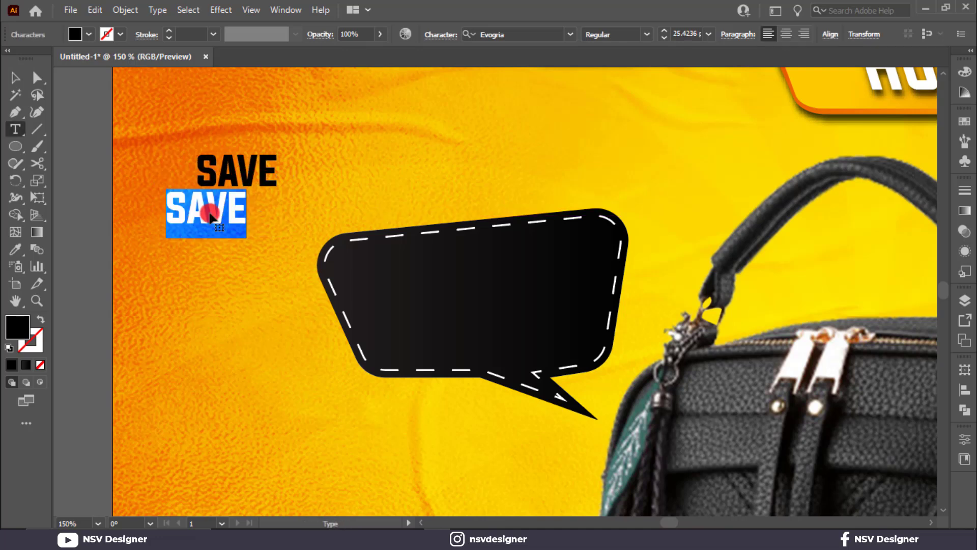
pyautogui.write('UP')
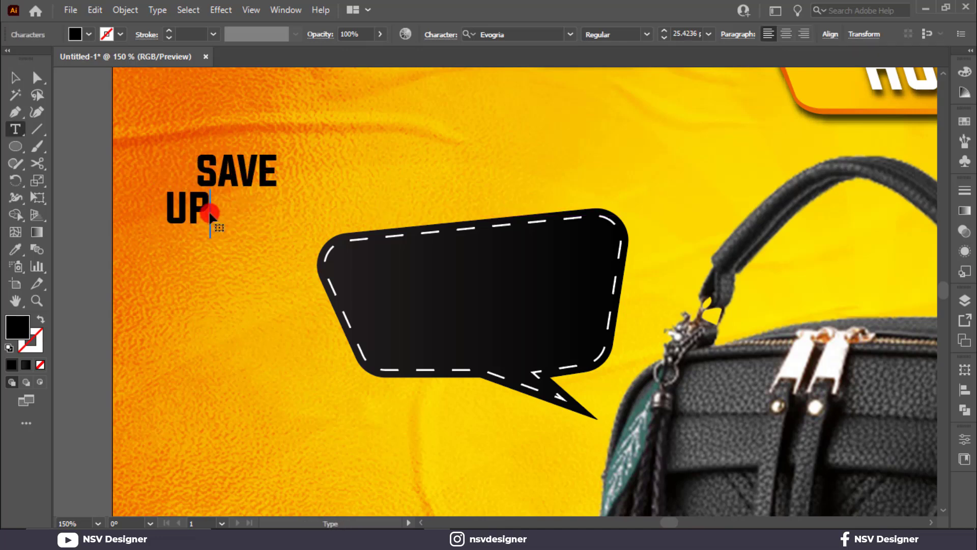
pyautogui.write(' TO')
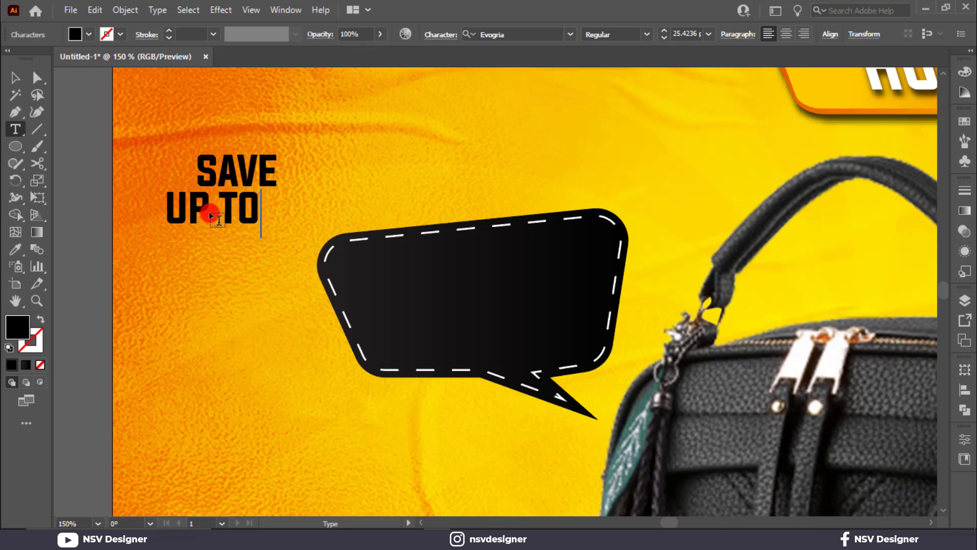
# Scale SAVE down slightly, reduce UP TO to about 25.25 pt, and align UP TO beneath SAVE.
pyautogui.click(15, 77)
pyautogui.moveTo(214, 211); pyautogui.dragTo(227, 211)
pyautogui.click(274, 171)
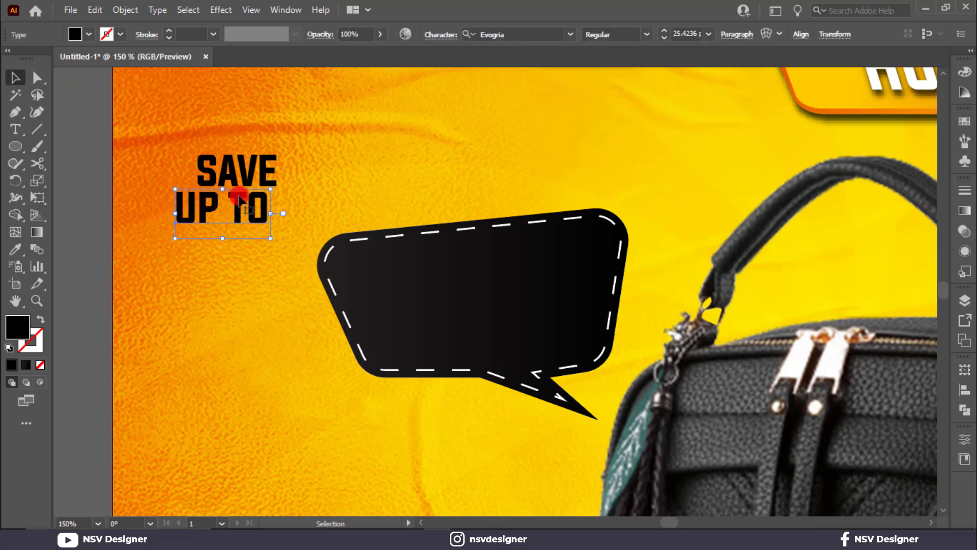
pyautogui.moveTo(279, 152); pyautogui.dragTo(268, 171)
pyautogui.click(304, 186)
pyautogui.click(198, 214)
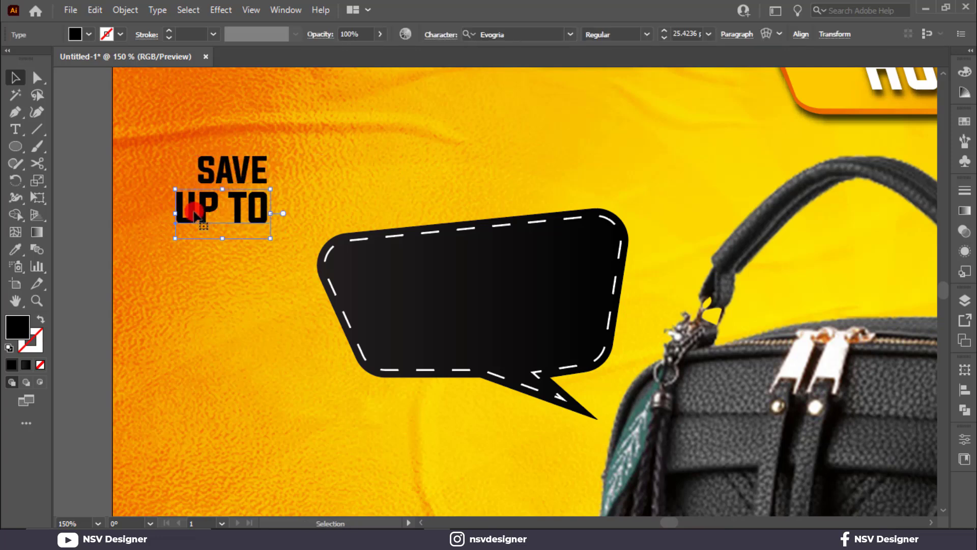
pyautogui.moveTo(176, 191); pyautogui.dragTo(171, 190)
pyautogui.click(178, 160)
pyautogui.moveTo(236, 208); pyautogui.dragTo(231, 208)
# Remove the space in the second text line so it reads UPTO.
pyautogui.tripleClick(227, 206)
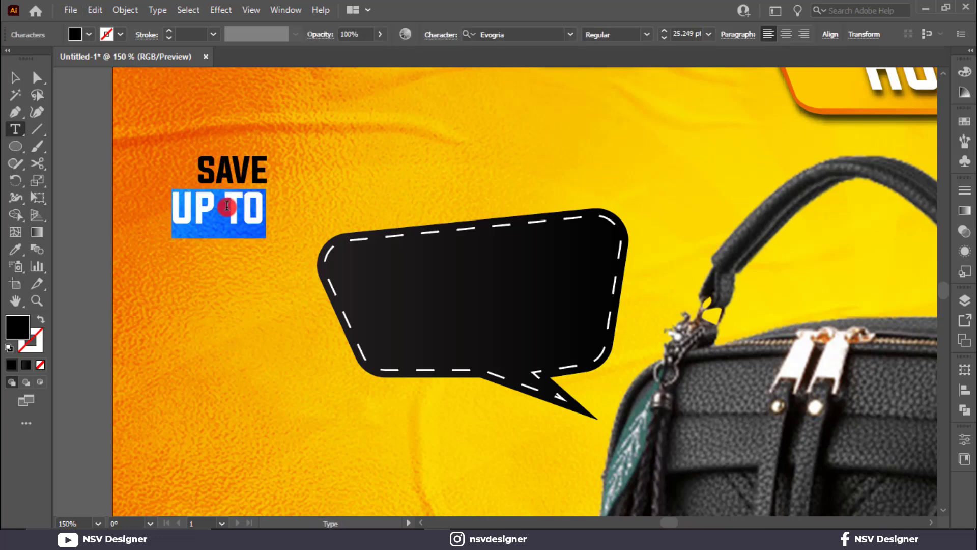
pyautogui.click(227, 206)
pyautogui.press('BackSpace')
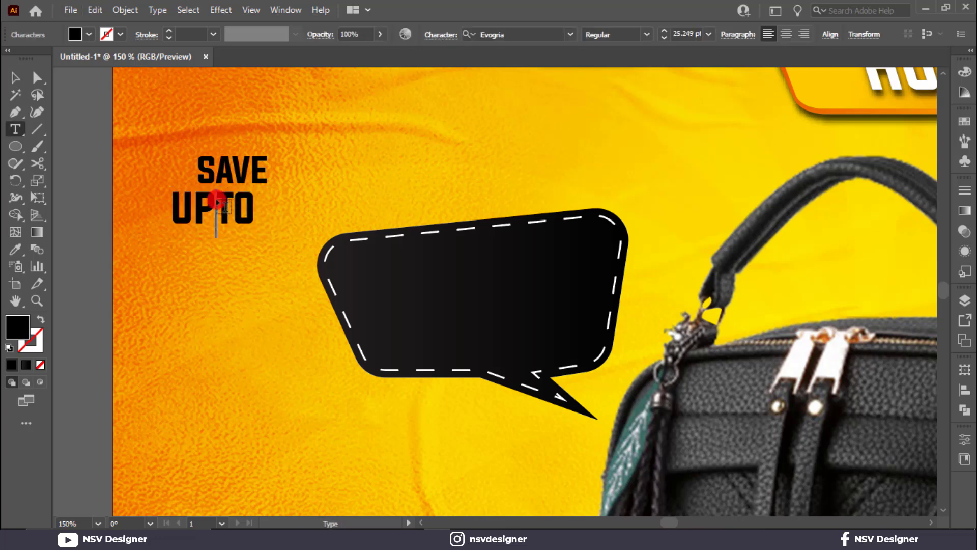
# Duplicate the UPTO line just below itself and change the copy's text to 50%.
pyautogui.click(23, 79)
pyautogui.moveTo(199, 209); pyautogui.dragTo(199, 258)
pyautogui.write('50')
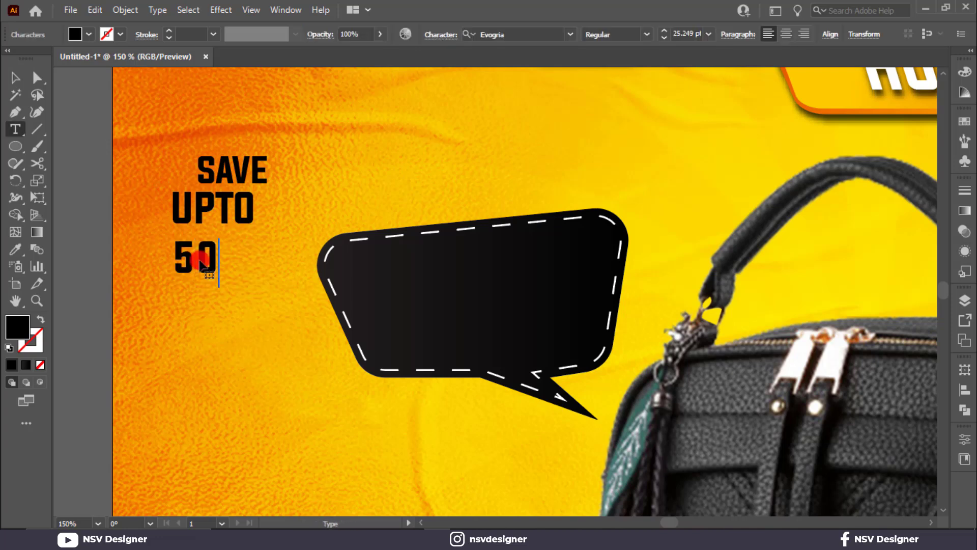
pyautogui.write('%')
# Enlarge the 50% line, shrink SAVE, and place SAVE directly before UPTO above the 50%.
pyautogui.click(16, 79)
pyautogui.click(198, 134)
pyautogui.click(225, 227)
pyautogui.click(253, 271)
pyautogui.moveTo(257, 288); pyautogui.dragTo(290, 311)
pyautogui.moveTo(253, 213); pyautogui.dragTo(270, 222)
pyautogui.click(257, 166)
pyautogui.moveTo(267, 154); pyautogui.dragTo(187, 233)
# Fill the SAVE UPTO 50% text lines with white and move them into the black speech bubble.
pyautogui.moveTo(163, 153); pyautogui.dragTo(275, 307)
pyautogui.click(89, 35)
pyautogui.click(25, 57)
pyautogui.click(395, 308)
pyautogui.moveTo(237, 285); pyautogui.dragTo(486, 341)
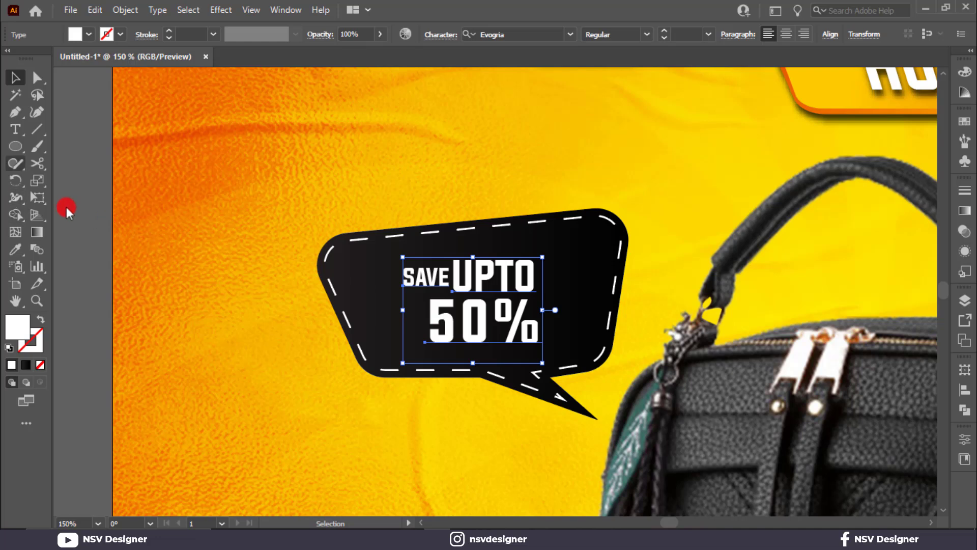
# Skew the discount text with Free Transform to follow the bubble's slanted upper edge, then widen and slightly enlarge it.
pyautogui.click(38, 198)
pyautogui.moveTo(542, 301); pyautogui.dragTo(545, 289)
pyautogui.moveTo(399, 298); pyautogui.dragTo(383, 304)
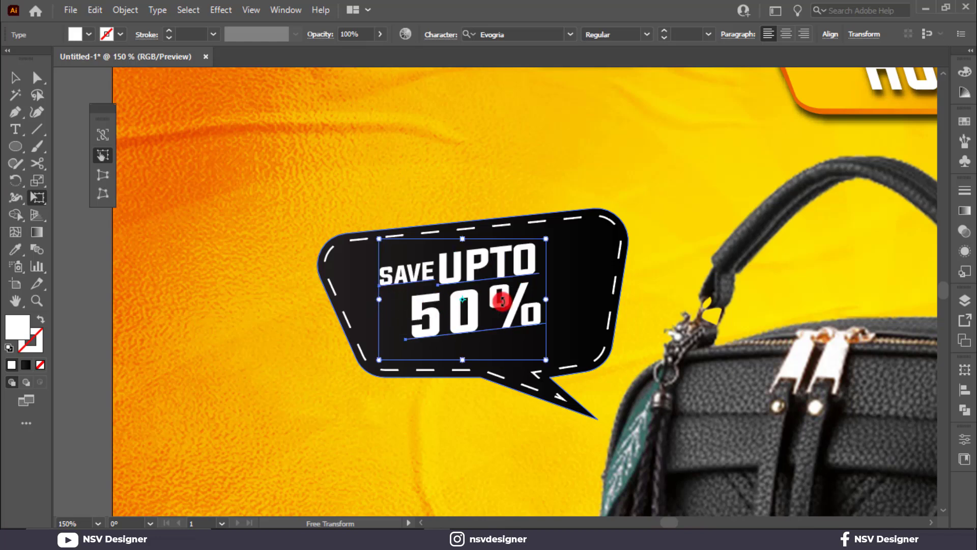
pyautogui.moveTo(548, 301)
pyautogui.mouseDown()
pyautogui.moveTo(570, 308)
pyautogui.moveTo(565, 299)
pyautogui.mouseUp()
pyautogui.click(15, 77)
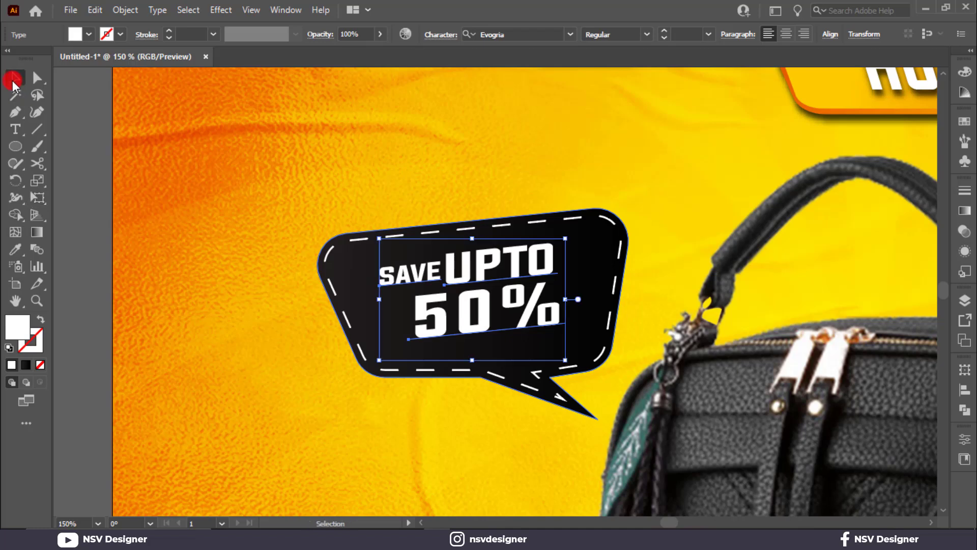
pyautogui.moveTo(565, 360); pyautogui.dragTo(572, 365)
pyautogui.moveTo(532, 310); pyautogui.dragTo(533, 314)
# Recolor the word SAVE with the yellow sampled from the uppermost palette swatch beside the artboard.
pyautogui.click(323, 218)
pyautogui.click(404, 277)
pyautogui.scroll(-1, 402, 288)
pyautogui.scroll(-1, 402, 288)
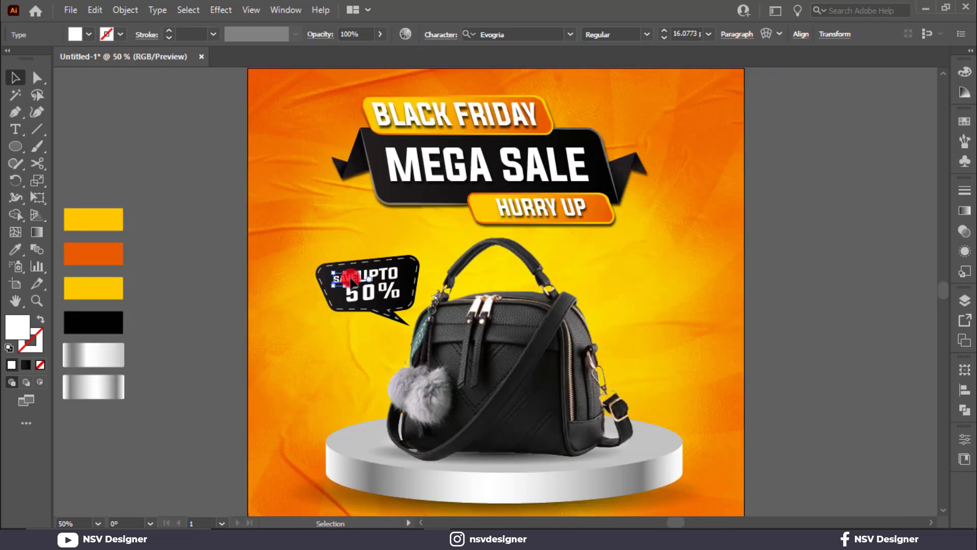
pyautogui.press('i')
pyautogui.click(116, 222)
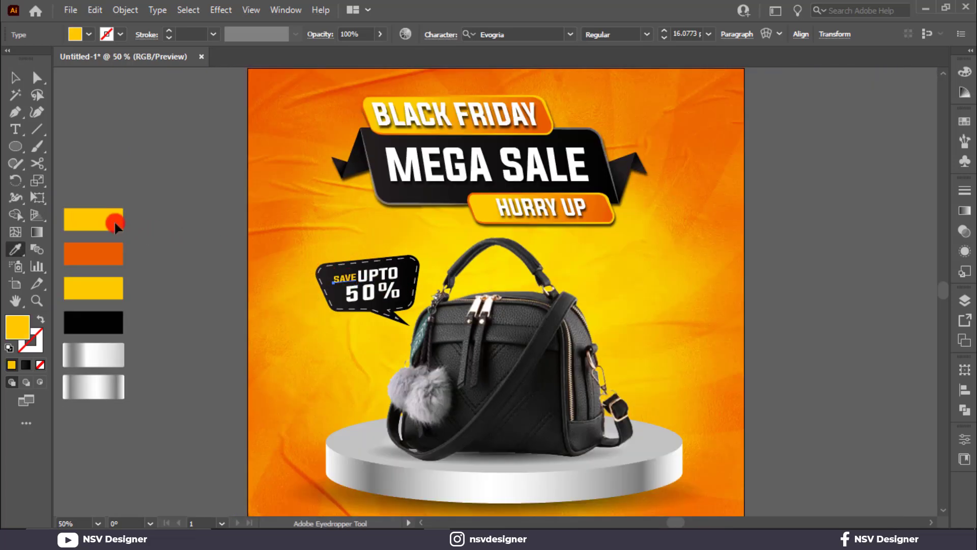
pyautogui.press('v')
pyautogui.click(209, 243)
pyautogui.hotkey('ctrl', '0')
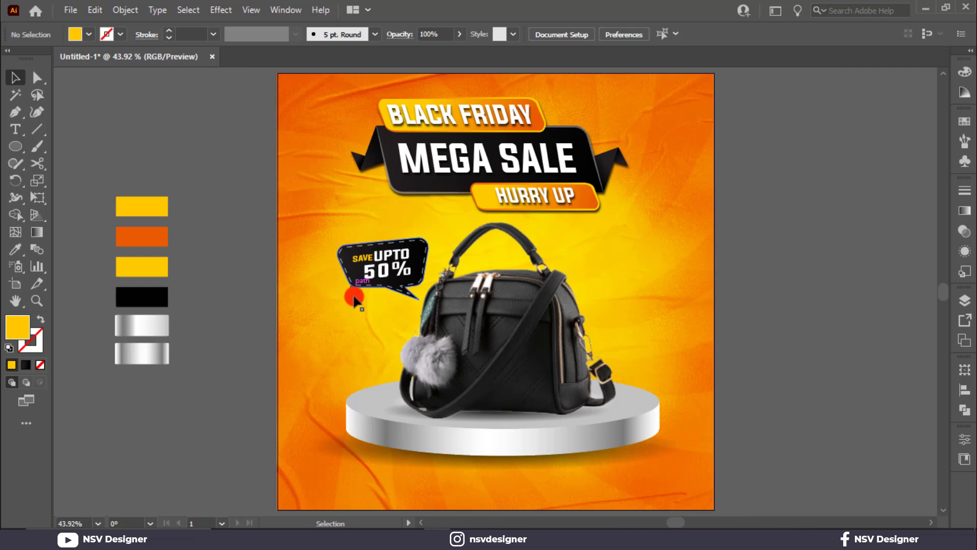
# Group the speech bubble together with its dashed outline and discount text.
pyautogui.click(577, 362)
pyautogui.hotkey('ctrl', 'shift', 'a')
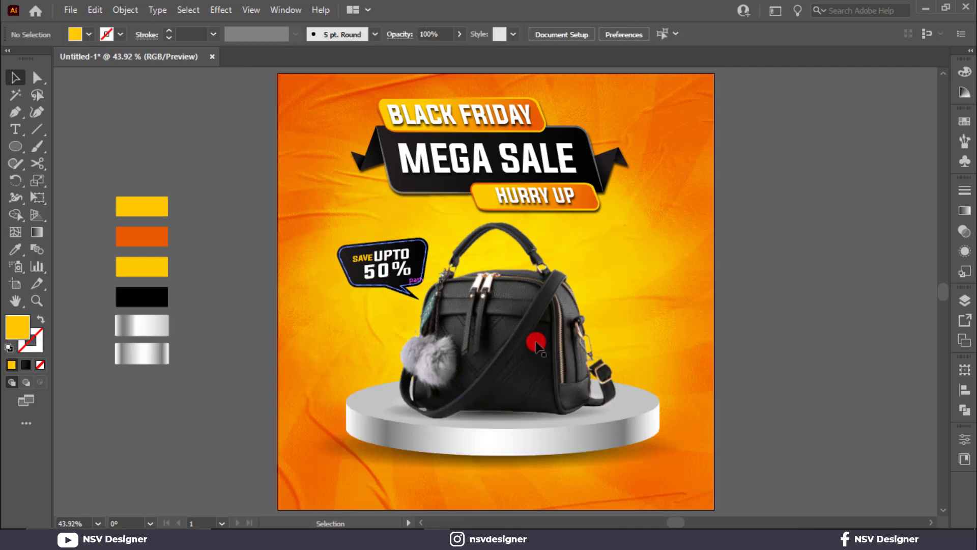
pyautogui.moveTo(433, 304); pyautogui.dragTo(434, 304)
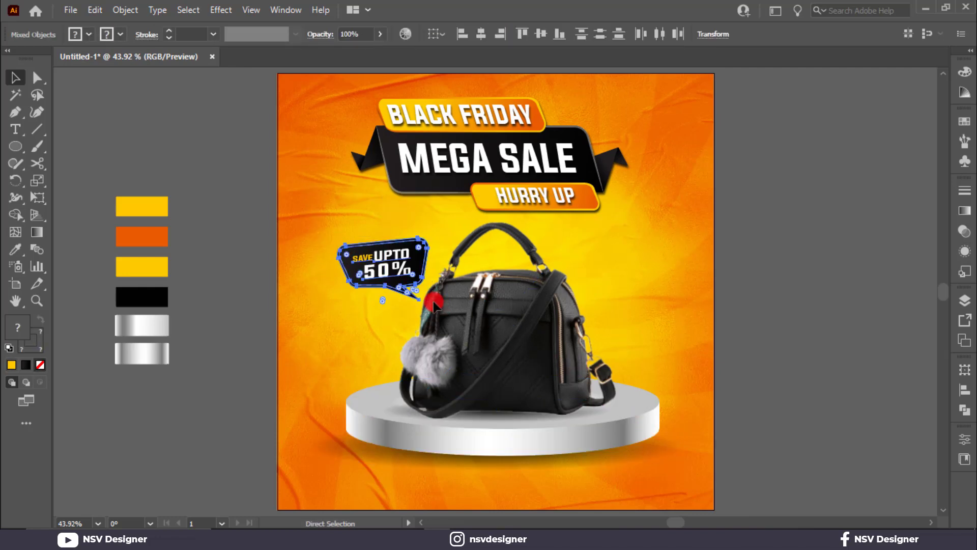
pyautogui.press('super+space')
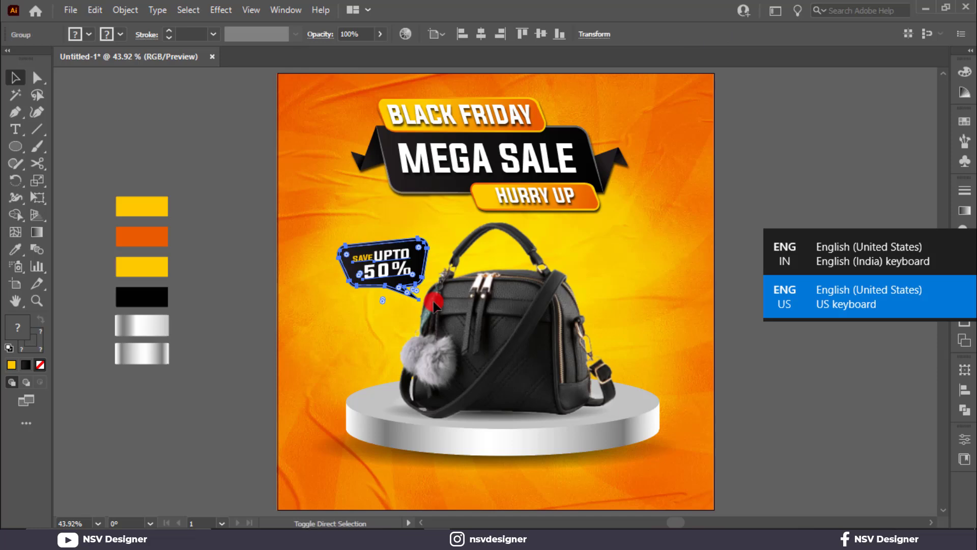
pyautogui.click(692, 294)
# Add a black text line reading Contact US below the podium in the Evogria font.
pyautogui.moveTo(599, 315); pyautogui.dragTo(583, 258)
pyautogui.scroll(2, 602, 316)
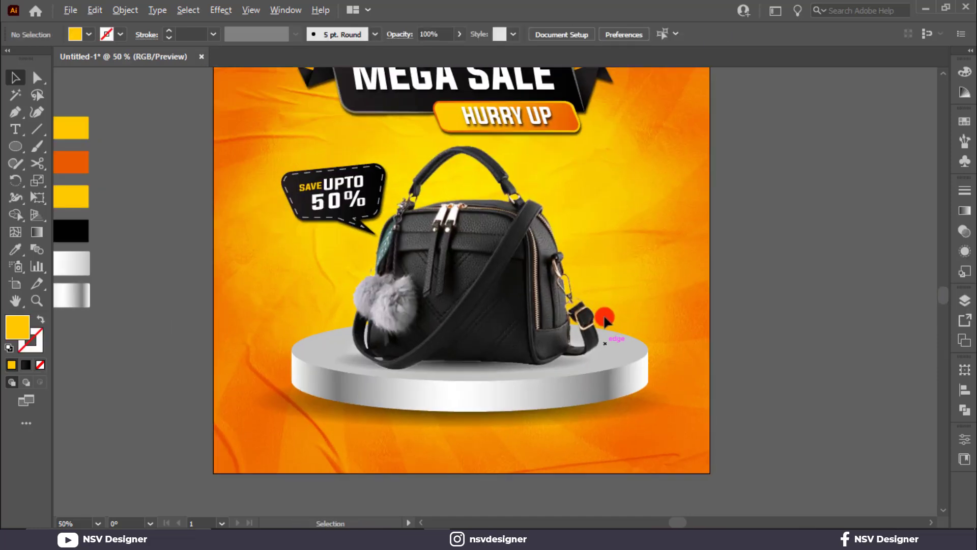
pyautogui.moveTo(657, 356); pyautogui.dragTo(672, 273)
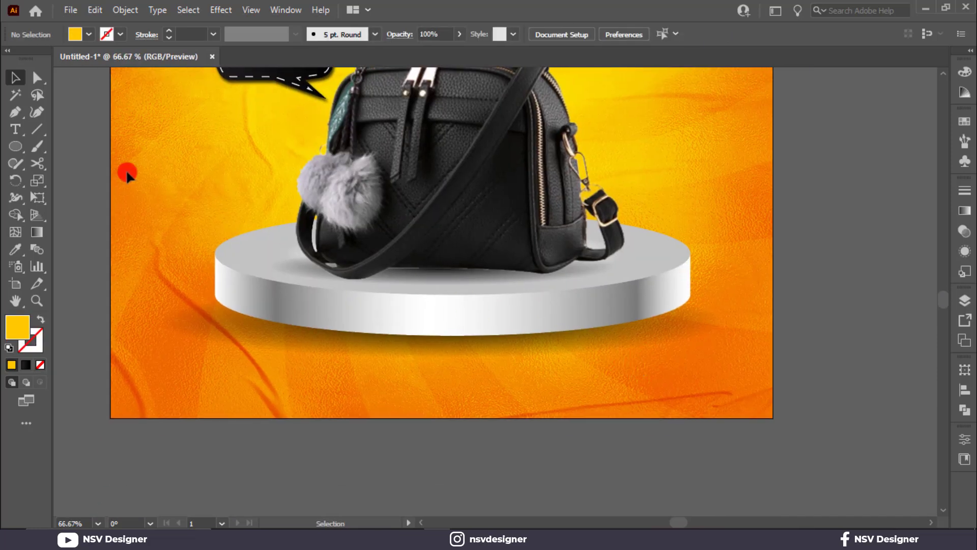
pyautogui.click(15, 129)
pyautogui.click(149, 370)
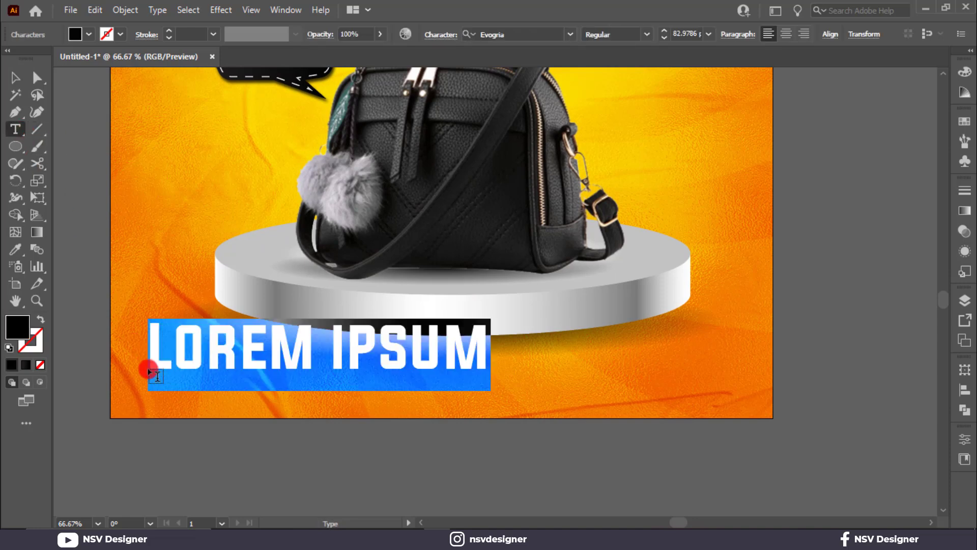
pyautogui.write('CONTACT')
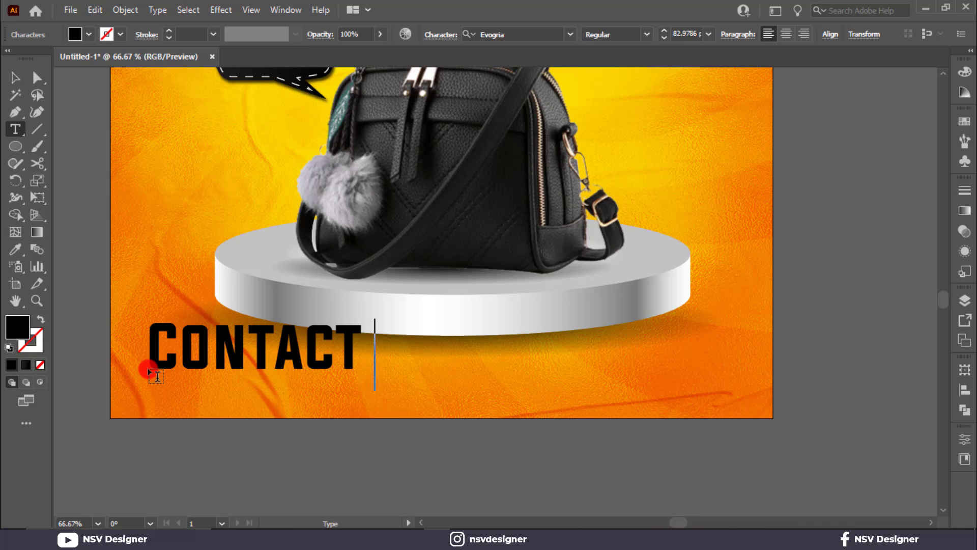
pyautogui.write(' US')
# Scale Contact US down to about 34.9 pt in the poster's lower-left corner and set its font to Montserrat Bold.
pyautogui.click(15, 78)
pyautogui.moveTo(438, 388); pyautogui.dragTo(271, 369)
pyautogui.moveTo(224, 336); pyautogui.dragTo(212, 378)
pyautogui.click(517, 32)
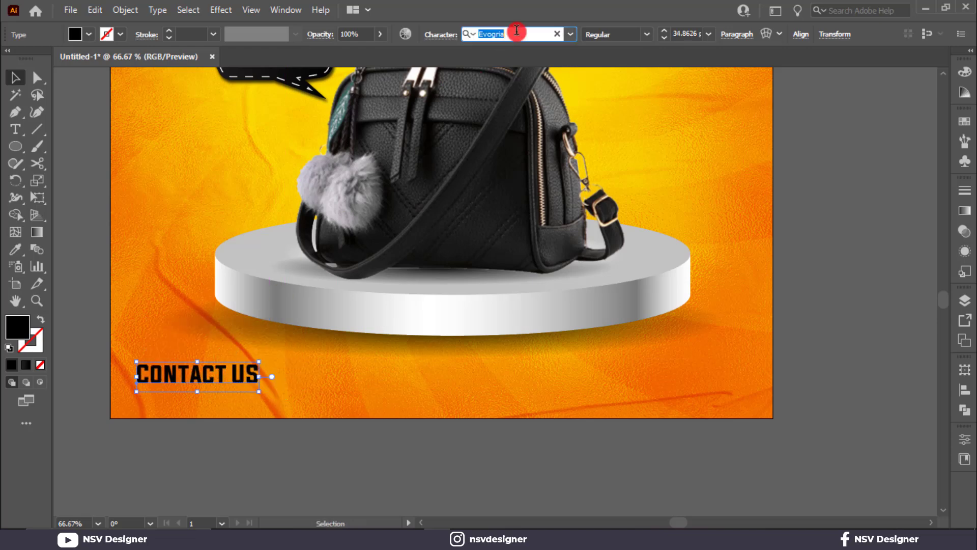
pyautogui.write('mon')
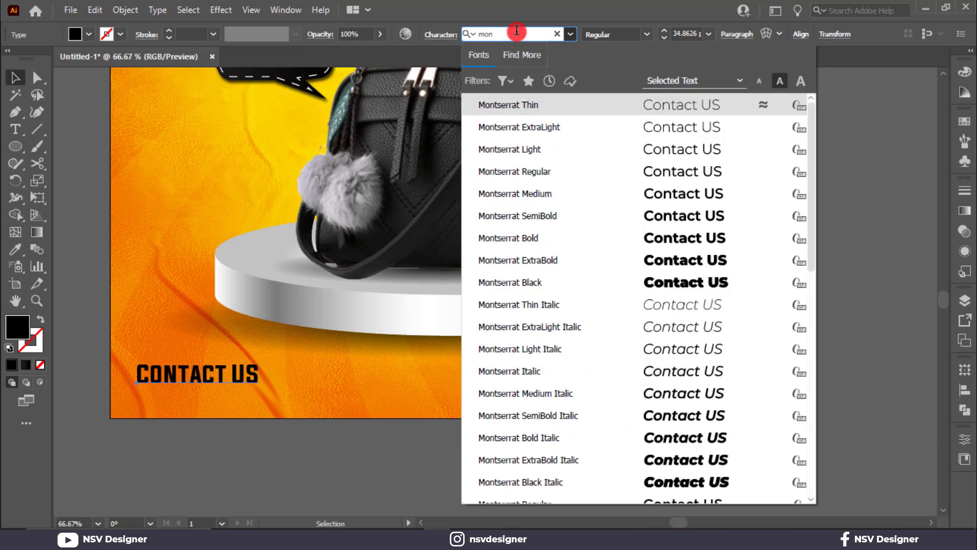
pyautogui.click(716, 237)
# Scale Contact US down to about 26.7 pt, duplicate it just below, and replace the copy with the contact phone number.
pyautogui.moveTo(262, 389); pyautogui.dragTo(188, 387)
pyautogui.click(283, 365)
pyautogui.doubleClick(188, 386)
pyautogui.hotkey('ctrl', 'a')
pyautogui.write('+')
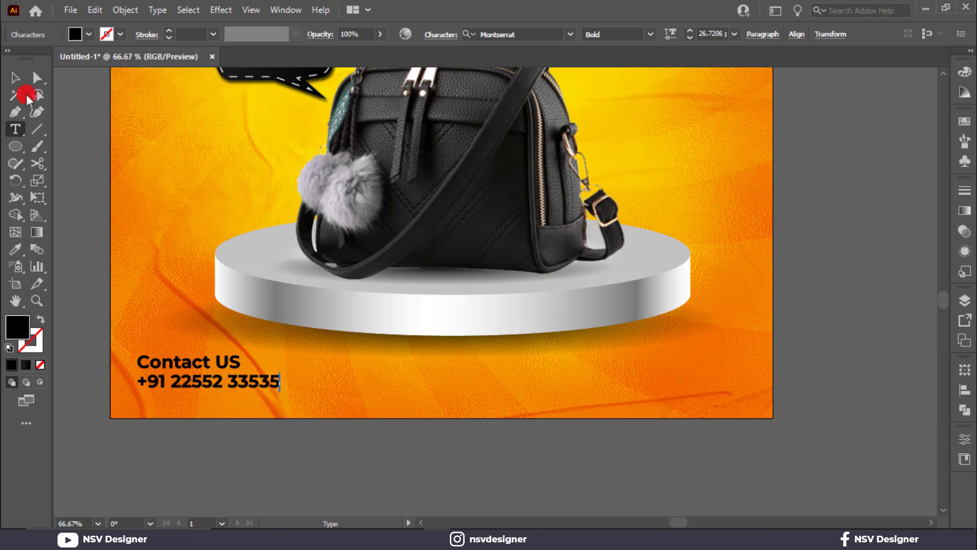
# Set the font weight of the Contact US line to Medium.
pyautogui.click(16, 78)
pyautogui.click(182, 358)
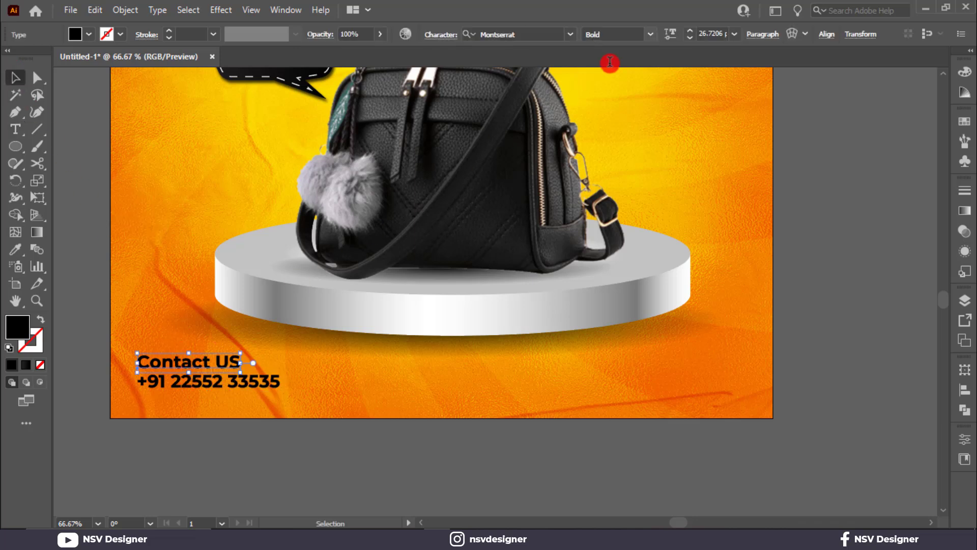
pyautogui.click(648, 36)
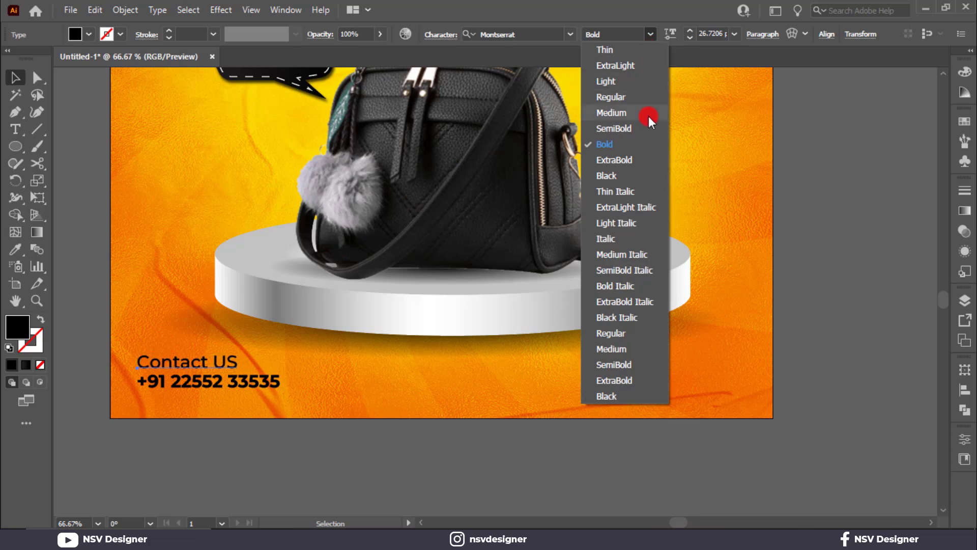
pyautogui.click(648, 117)
# Scale both contact lines down to about 21.4 pt and position them in the poster's lower-left corner.
pyautogui.click(274, 384)
pyautogui.moveTo(169, 341); pyautogui.dragTo(264, 389)
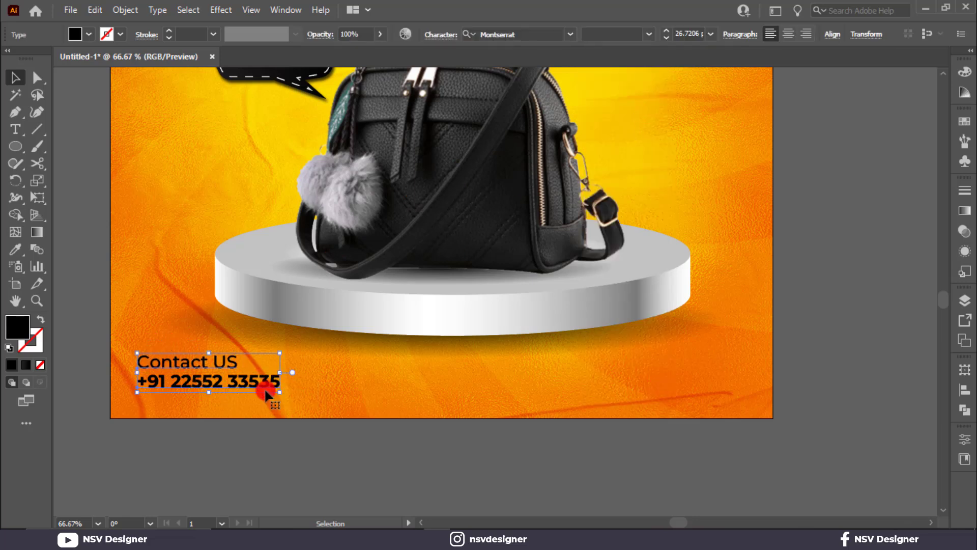
pyautogui.click(316, 391)
pyautogui.moveTo(159, 337); pyautogui.dragTo(252, 386)
pyautogui.moveTo(180, 377); pyautogui.dragTo(182, 384)
pyautogui.click(168, 344)
# Duplicate the phone number line into the poster's upper-left corner and change the copy to LOGO.
pyautogui.moveTo(164, 281); pyautogui.dragTo(176, 140)
pyautogui.scroll(3, 176, 140)
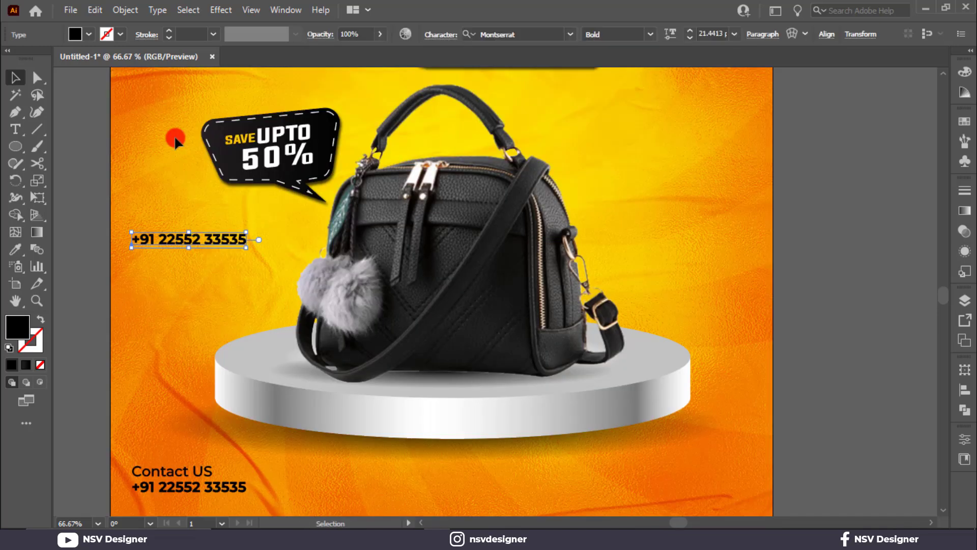
pyautogui.scroll(4, 175, 148)
pyautogui.moveTo(174, 379); pyautogui.dragTo(149, 83)
pyautogui.scroll(4, 166, 185)
pyautogui.click(171, 236)
pyautogui.moveTo(171, 236); pyautogui.dragTo(173, 183)
pyautogui.doubleClick(173, 184)
pyautogui.hotkey('ctrl', 'a')
pyautogui.write('L')
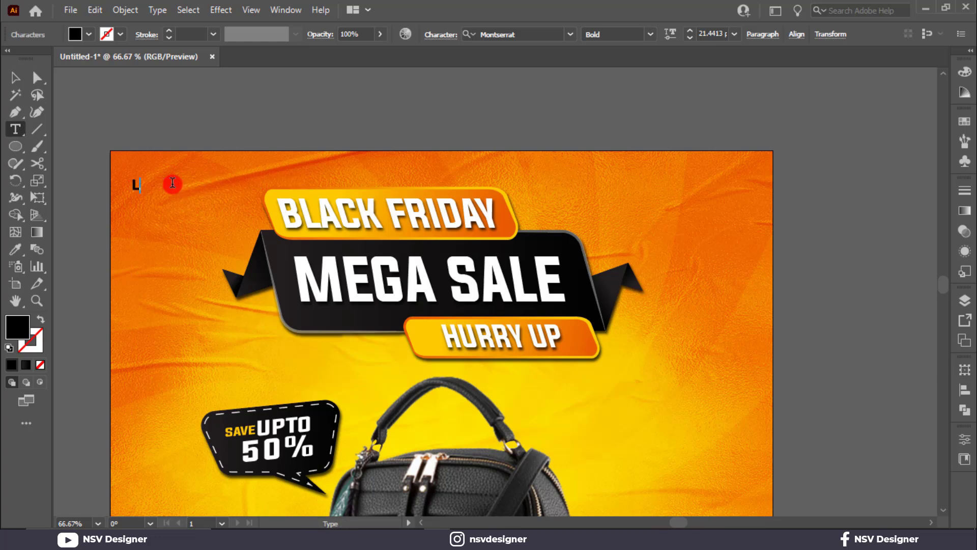
pyautogui.press('Escape')
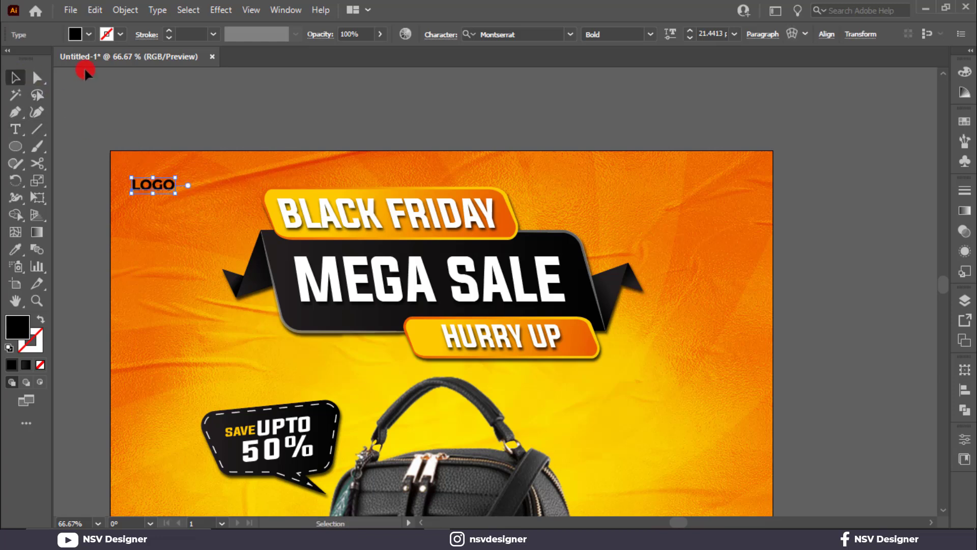
# Set LOGO to the Black font weight, duplicate it just below, and change the copy to HERE.
pyautogui.click(651, 35)
pyautogui.click(643, 175)
pyautogui.keyDown('alt'); pyautogui.keyDown('shift'); pyautogui.moveTo(164, 184); pyautogui.dragTo(164, 203); pyautogui.keyUp('shift'); pyautogui.keyUp('alt')
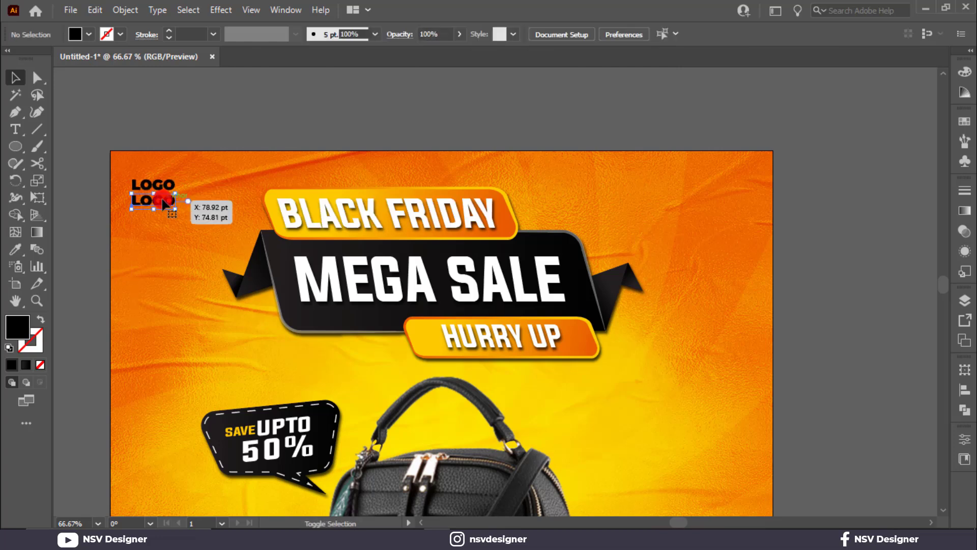
pyautogui.doubleClick(162, 201)
pyautogui.write('HERE')
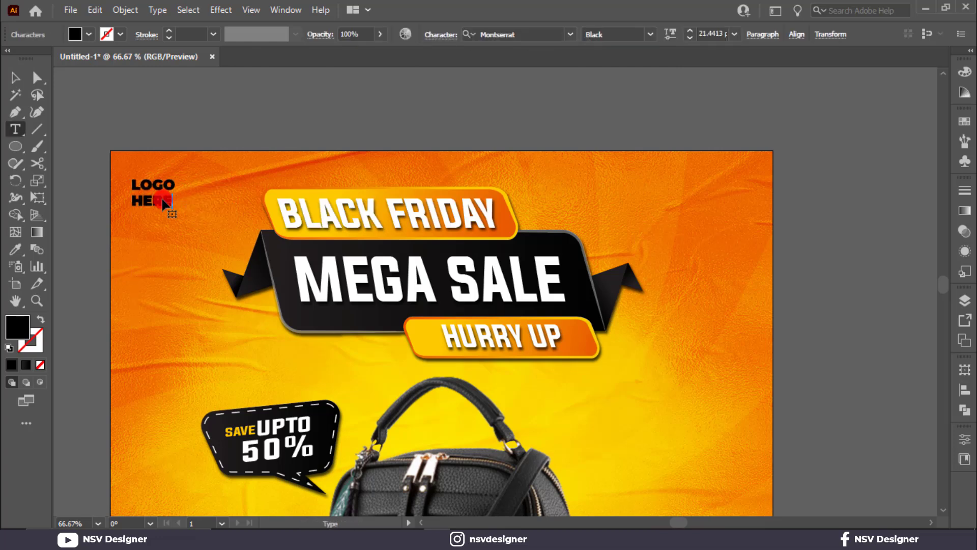
pyautogui.click(17, 80)
# Resize HERE to match LOGO's width, enlarge the two words slightly, and group them.
pyautogui.click(84, 124)
pyautogui.click(136, 201)
pyautogui.scroll(4, 136, 201)
pyautogui.moveTo(267, 223); pyautogui.dragTo(339, 251)
pyautogui.hotkey('ctrl', 'a')
pyautogui.hotkey('ctrl', 'g')
pyautogui.hotkey('ctrl', '0')
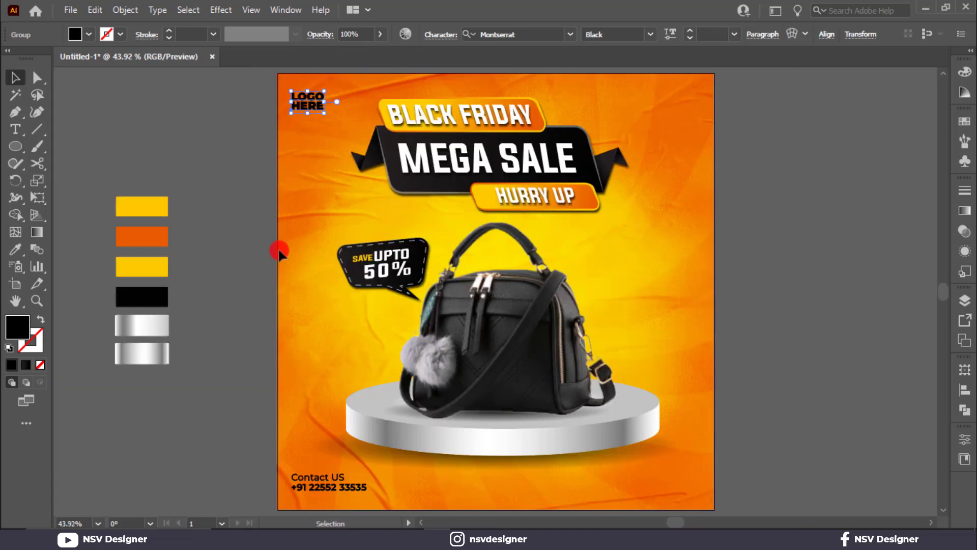
# Fill the LOGO HERE group with the darkest charcoal gray swatch.
pyautogui.click(278, 250)
pyautogui.click(309, 102)
pyautogui.click(88, 36)
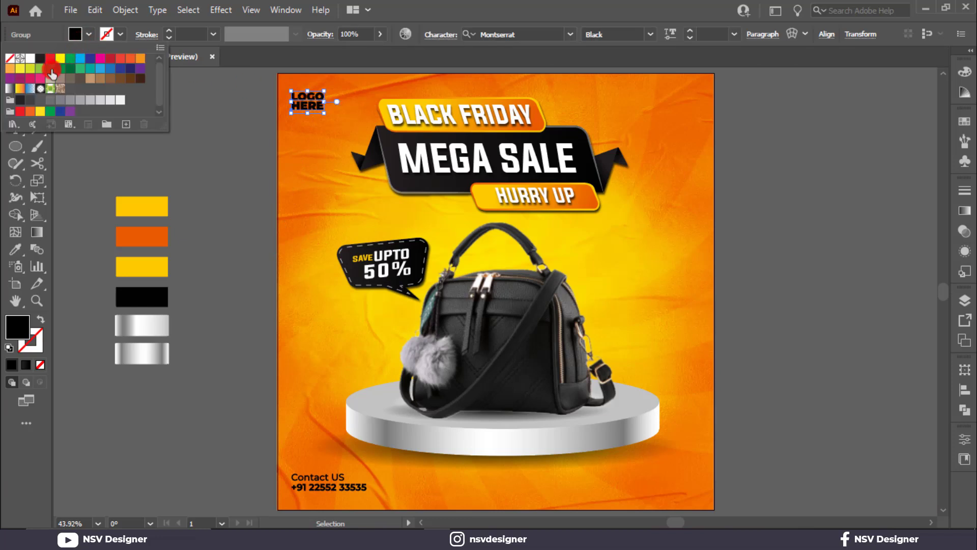
pyautogui.click(20, 100)
pyautogui.click(235, 182)
pyautogui.click(274, 166)
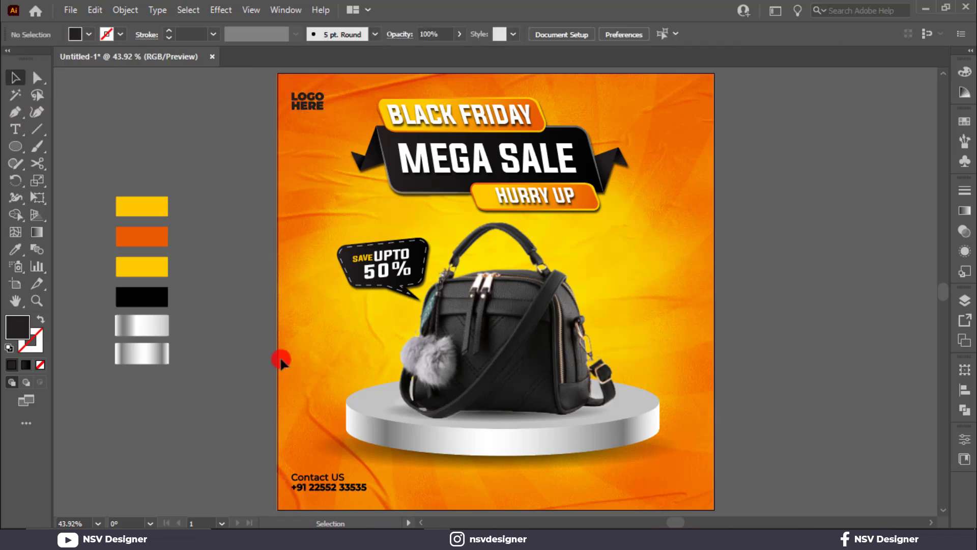
# Fill both contact text lines with the darkest charcoal gray swatch.
pyautogui.click(287, 474)
pyautogui.click(88, 34)
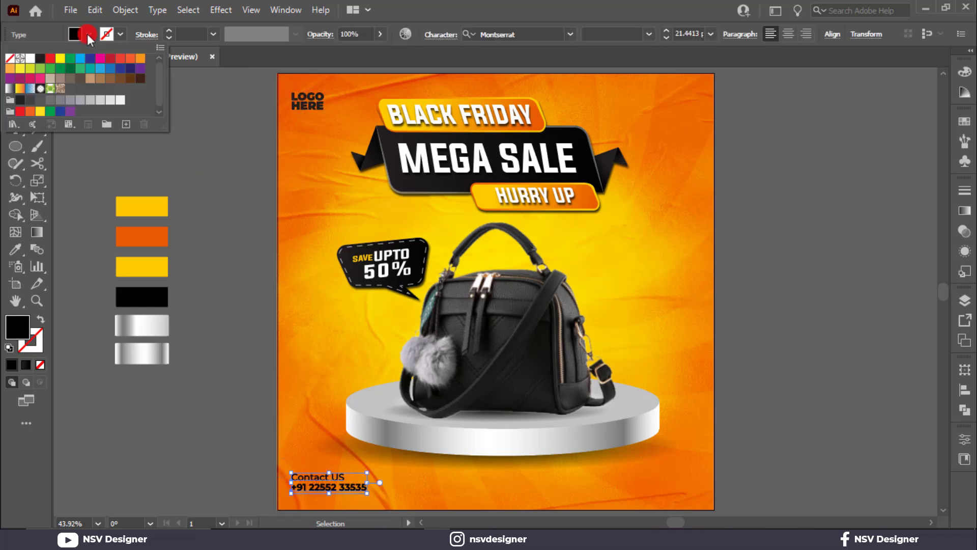
pyautogui.click(20, 102)
pyautogui.click(233, 417)
pyautogui.click(502, 499)
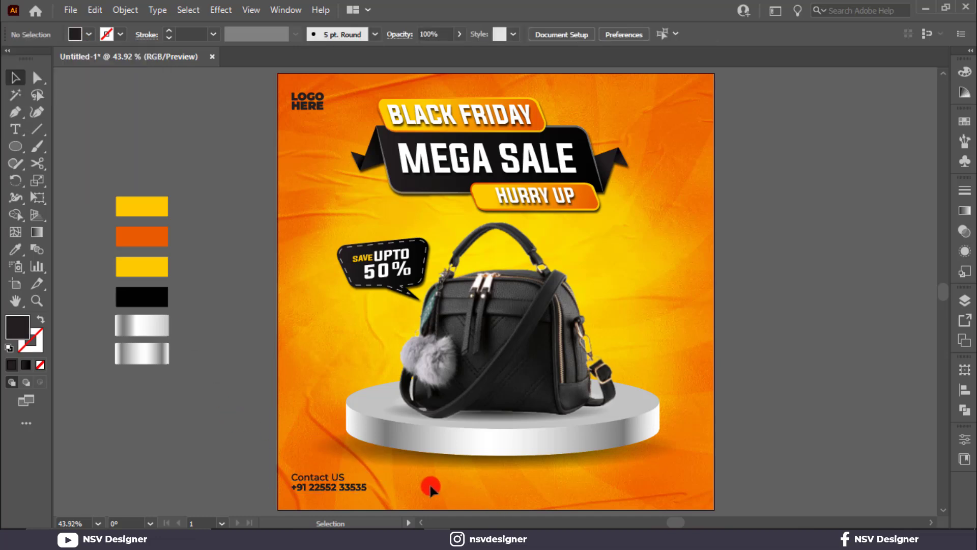
# Enlarge both contact text lines to about 28.6 pt in the poster's lower-left corner.
pyautogui.moveTo(300, 461); pyautogui.dragTo(392, 501)
pyautogui.click(453, 484)
pyautogui.moveTo(451, 482); pyautogui.dragTo(311, 437)
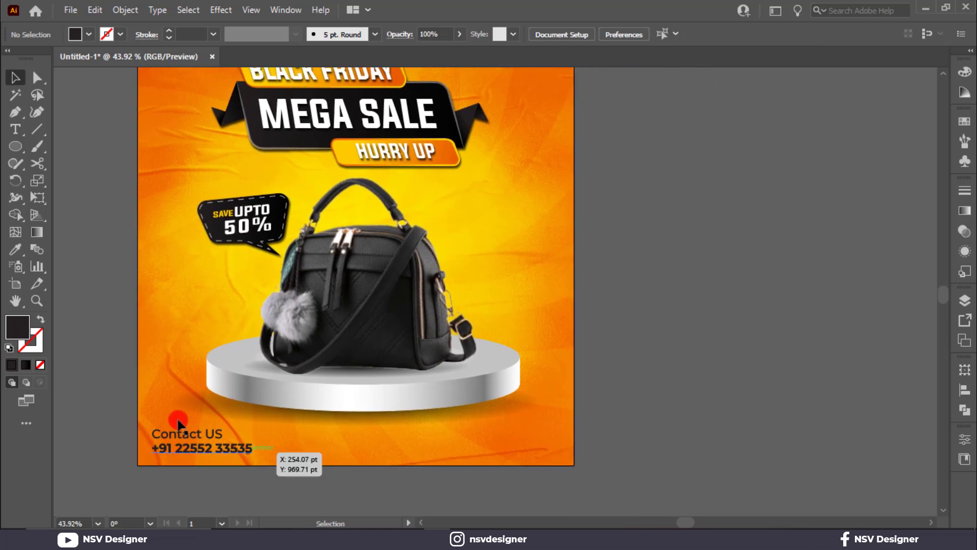
pyautogui.moveTo(198, 463); pyautogui.dragTo(219, 444)
# Set the fill color of both contact text lines to pure black, 000000.
pyautogui.doubleClick(20, 327)
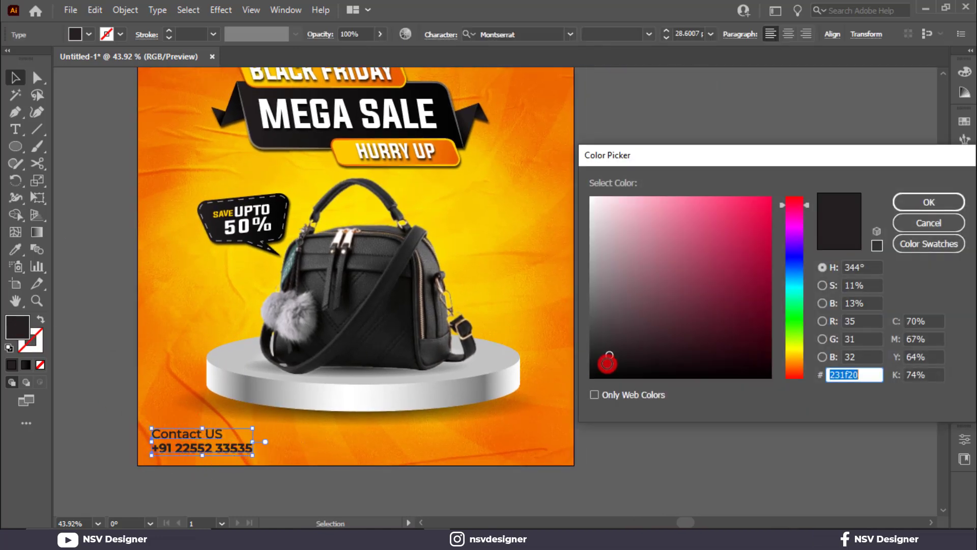
pyautogui.moveTo(606, 360); pyautogui.dragTo(583, 383)
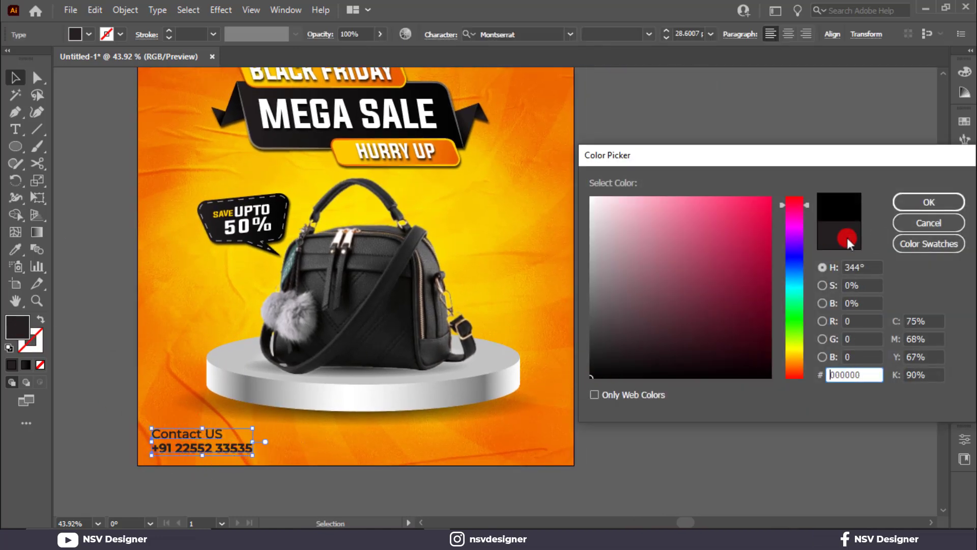
pyautogui.click(929, 202)
pyautogui.click(604, 290)
# Copy the contact number line to the poster's lower-right corner and change the copy's text to ORDER NOW.
pyautogui.moveTo(244, 456); pyautogui.dragTo(519, 451)
pyautogui.moveTo(519, 451); pyautogui.dragTo(518, 441)
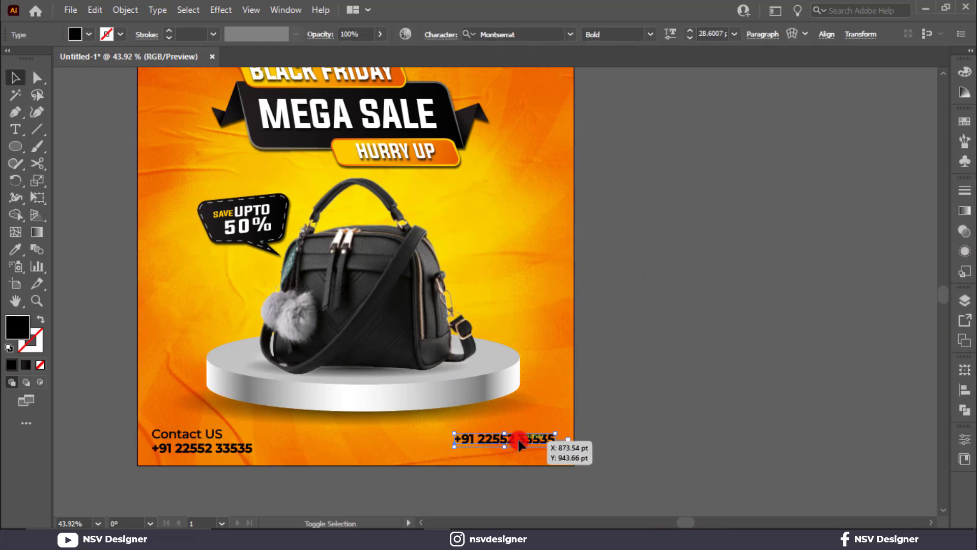
pyautogui.doubleClick(518, 440)
pyautogui.hotkey('ctrl', 'a')
pyautogui.write('ORDER')
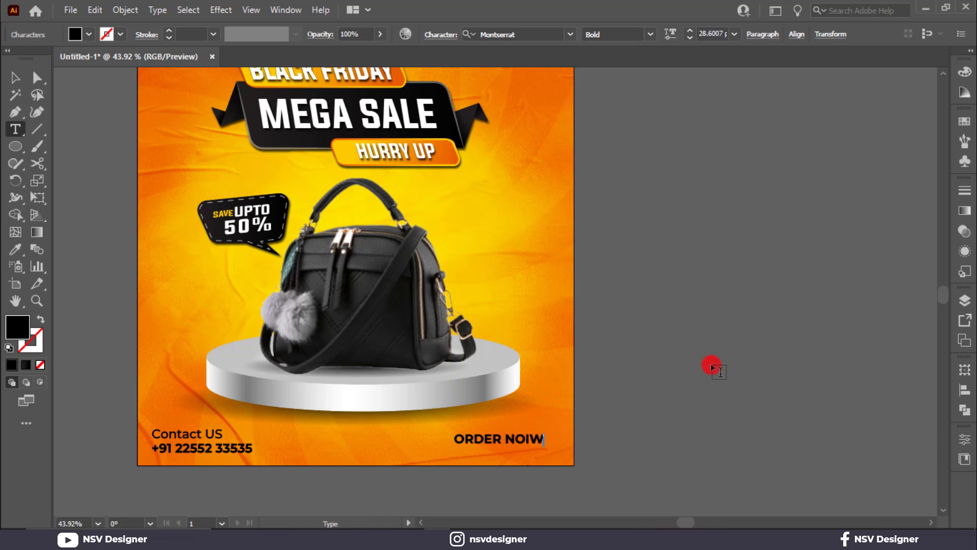
pyautogui.write(' NOW')
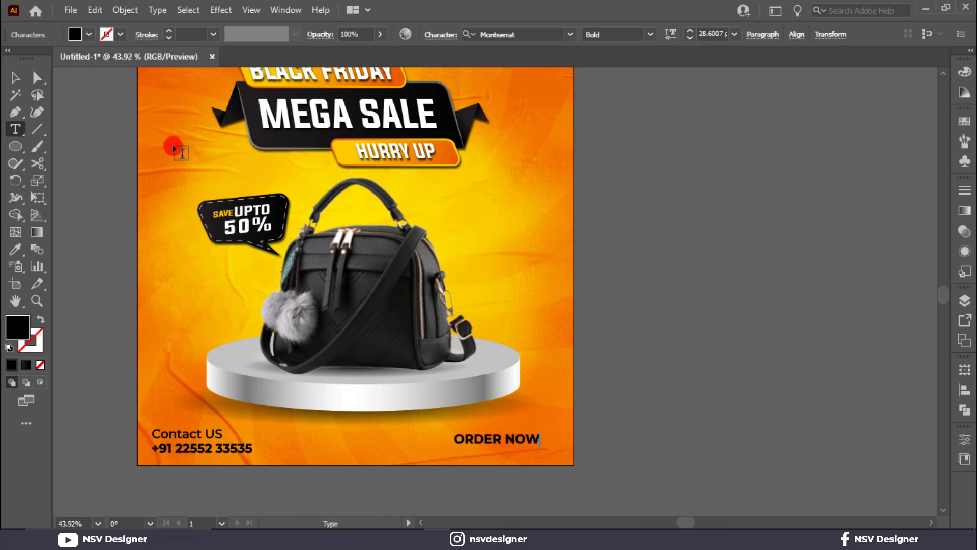
pyautogui.click(16, 78)
pyautogui.click(513, 427)
# Fill the ORDER NOW text with white.
pyautogui.scroll(6, 516, 436)
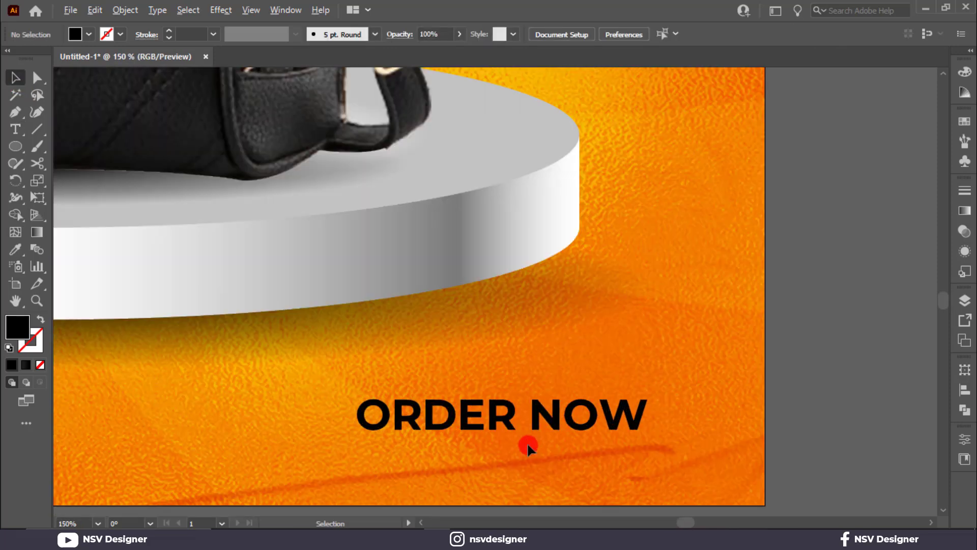
pyautogui.click(431, 407)
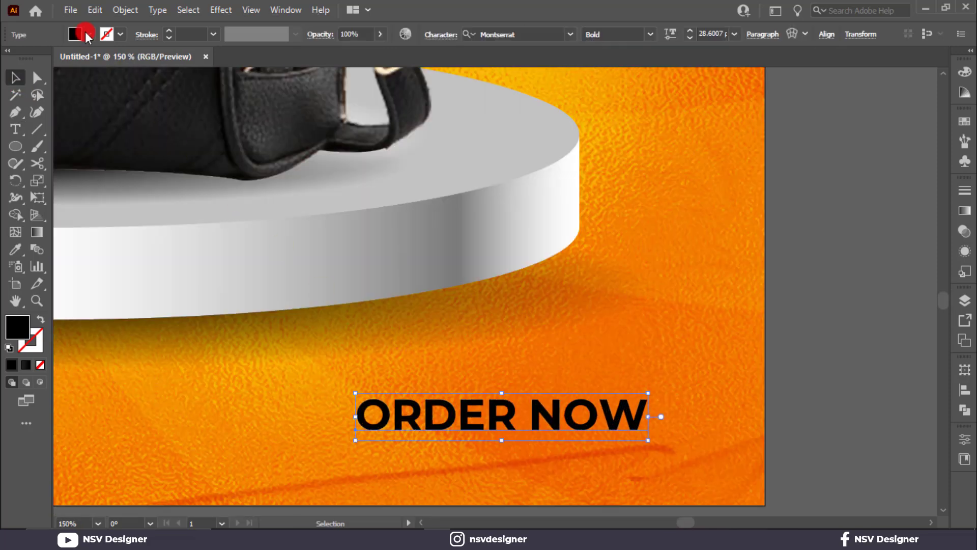
pyautogui.click(76, 34)
pyautogui.click(31, 59)
pyautogui.click(307, 391)
pyautogui.click(263, 359)
# Draw a rectangle about 249 × 60 pt over the ORDER NOW text.
pyautogui.moveTo(7, 148); pyautogui.dragTo(78, 145)
pyautogui.moveTo(306, 360); pyautogui.dragTo(678, 450)
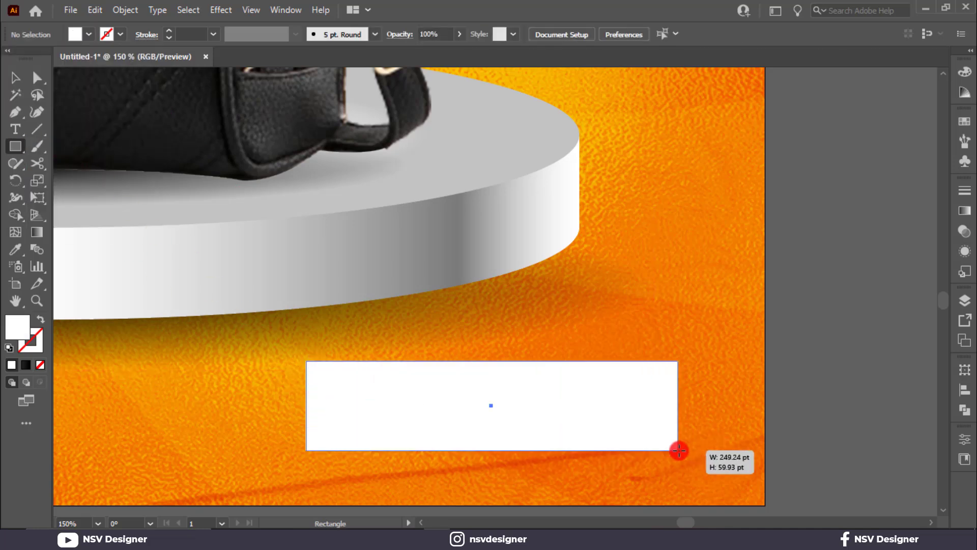
pyautogui.press('v')
# Fill the rectangle with black and send it behind the ORDER NOW text.
pyautogui.click(73, 34)
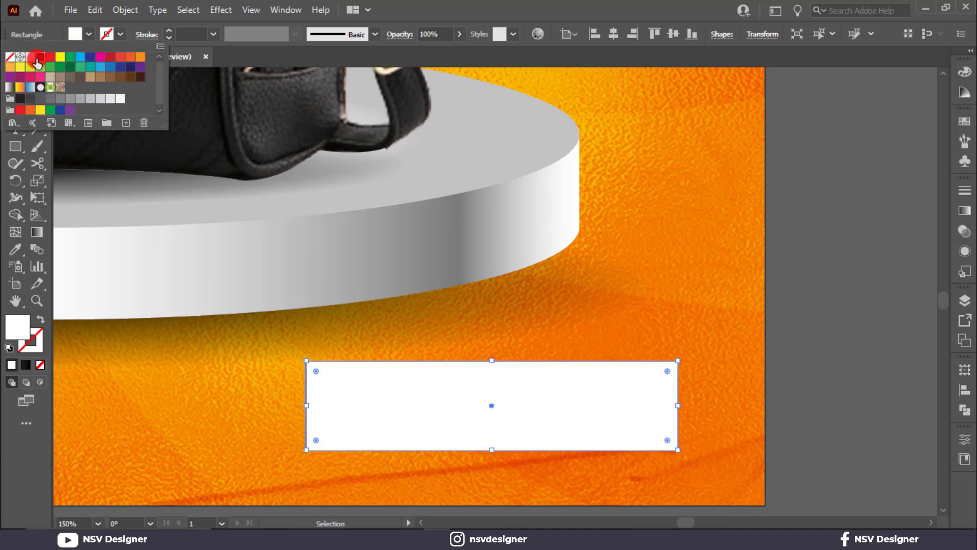
pyautogui.click(36, 59)
pyautogui.doubleClick(17, 326)
pyautogui.moveTo(594, 361); pyautogui.dragTo(575, 394)
pyautogui.click(901, 203)
pyautogui.press('ctrl')
pyautogui.hotkey('ctrl', '[')
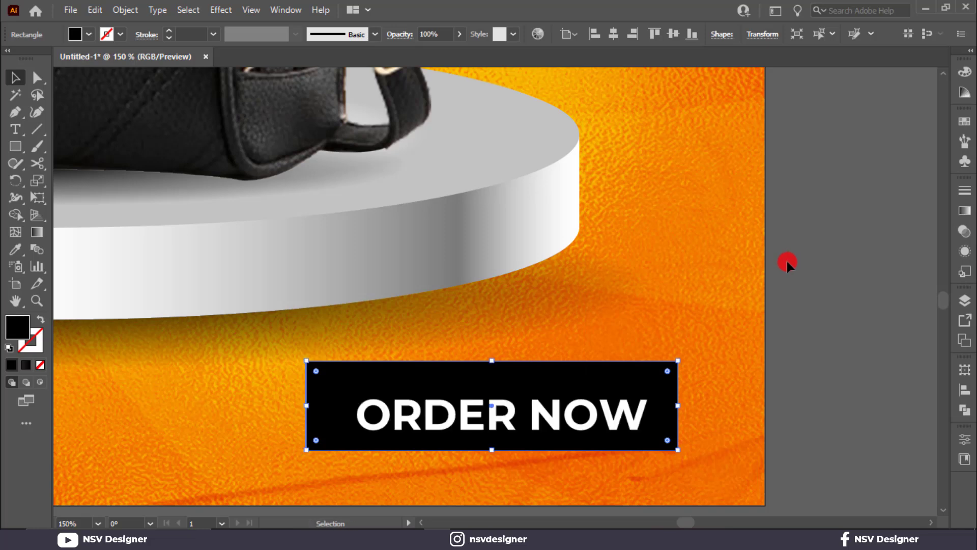
# Round the black rectangle's corners into a pill shape and center the ORDER NOW text on it.
pyautogui.click(721, 349)
pyautogui.moveTo(552, 407); pyautogui.dragTo(541, 399)
pyautogui.click(662, 380)
pyautogui.moveTo(662, 381); pyautogui.dragTo(631, 395)
pyautogui.click(697, 358)
pyautogui.moveTo(696, 359); pyautogui.dragTo(563, 465)
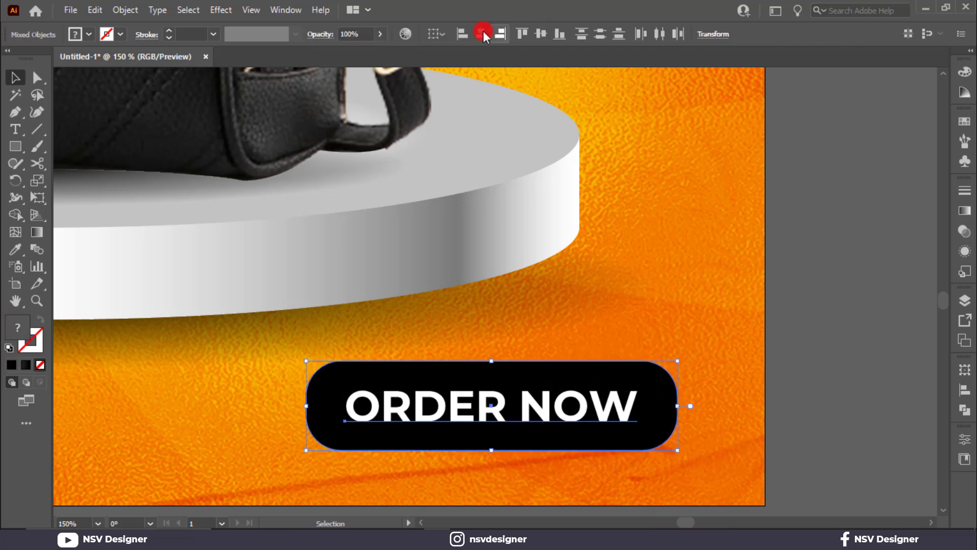
pyautogui.click(541, 34)
# Group the ORDER NOW text with its rounded rectangle, and group the two contact text lines.
pyautogui.moveTo(699, 340); pyautogui.dragTo(557, 452)
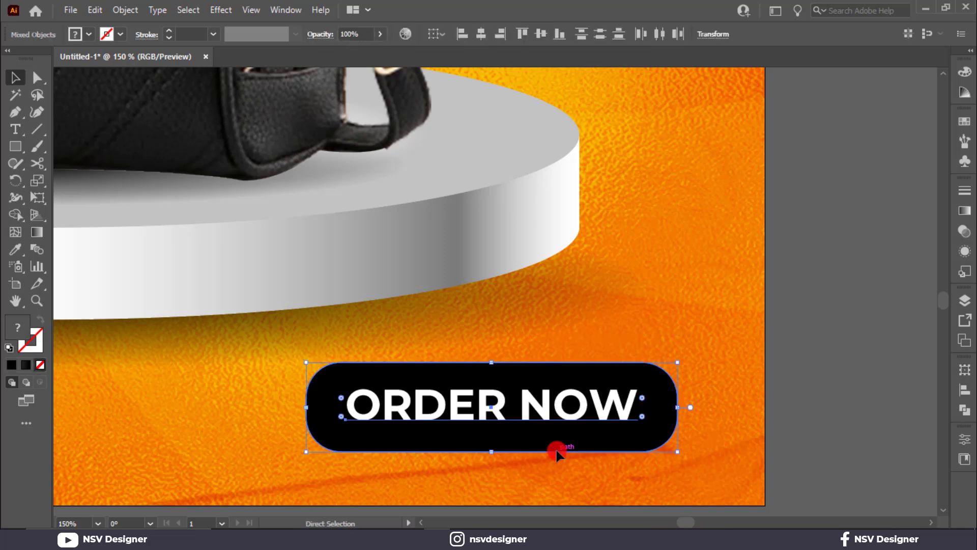
pyautogui.hotkey('ctrl', 'g')
pyautogui.hotkey('ctrl', '0')
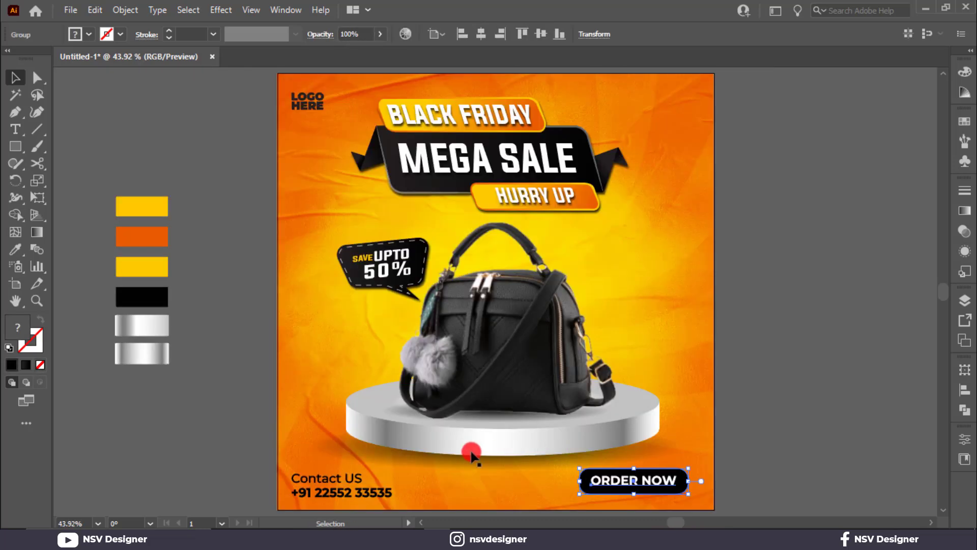
pyautogui.moveTo(320, 495); pyautogui.dragTo(322, 498)
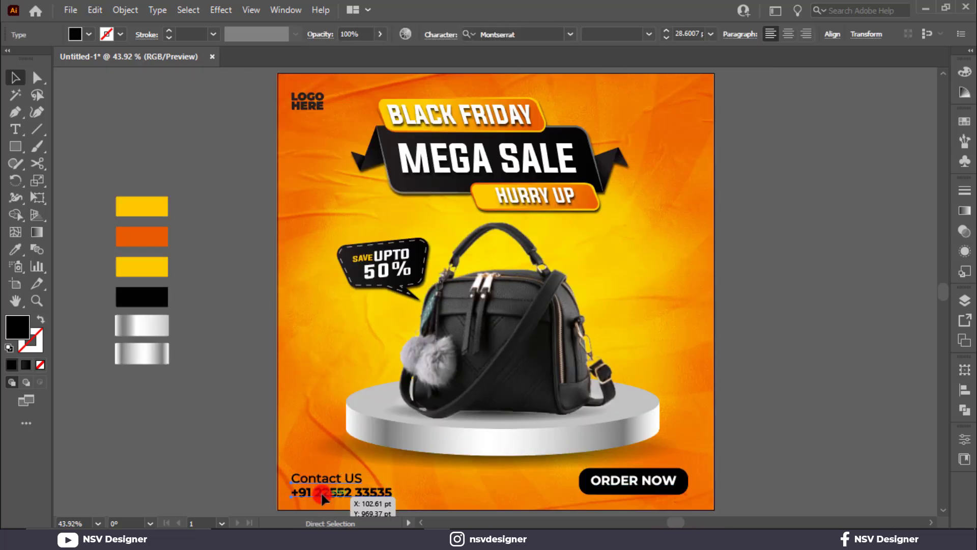
pyautogui.click(423, 481)
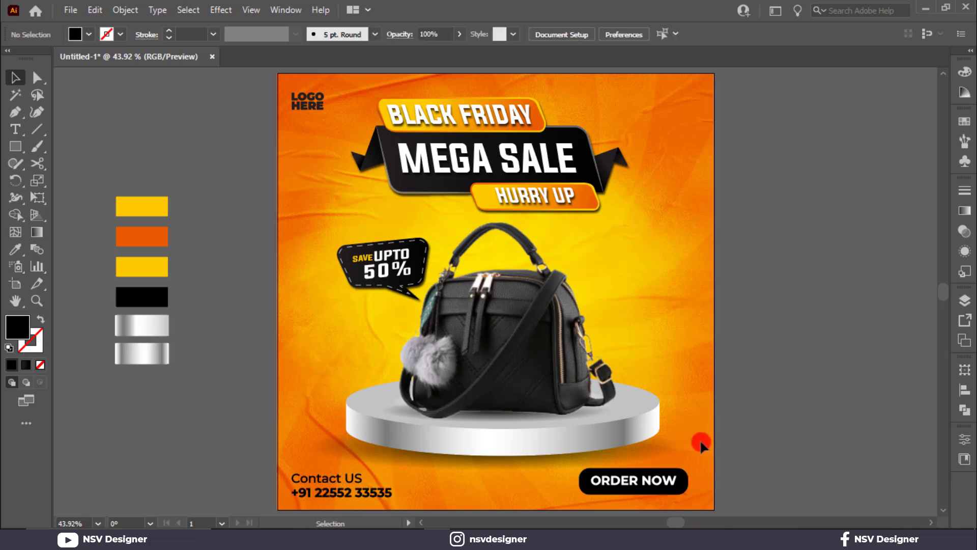
# Move the ORDER NOW button closer to the poster's lower-right corner and center-align it vertically with the contact lines.
pyautogui.moveTo(657, 492); pyautogui.dragTo(669, 496)
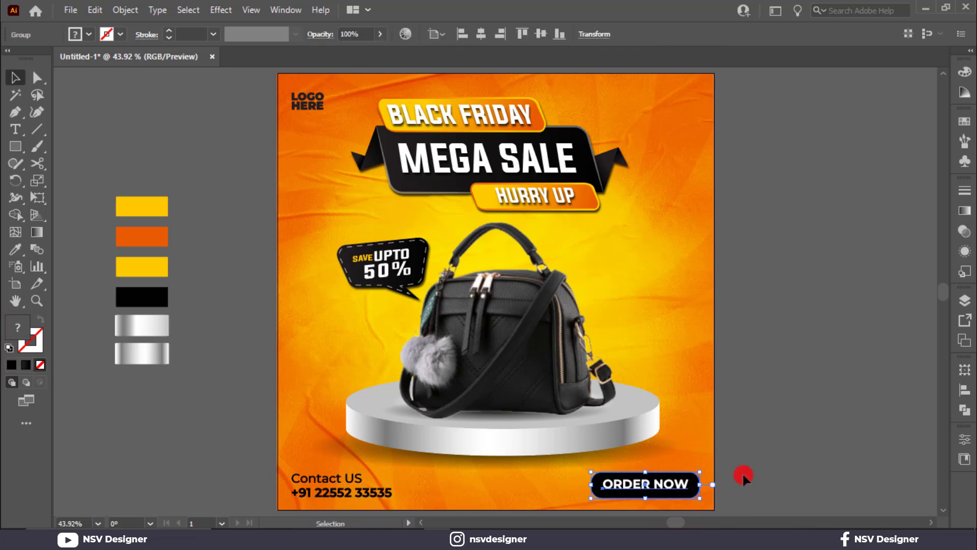
pyautogui.moveTo(231, 507); pyautogui.dragTo(235, 499)
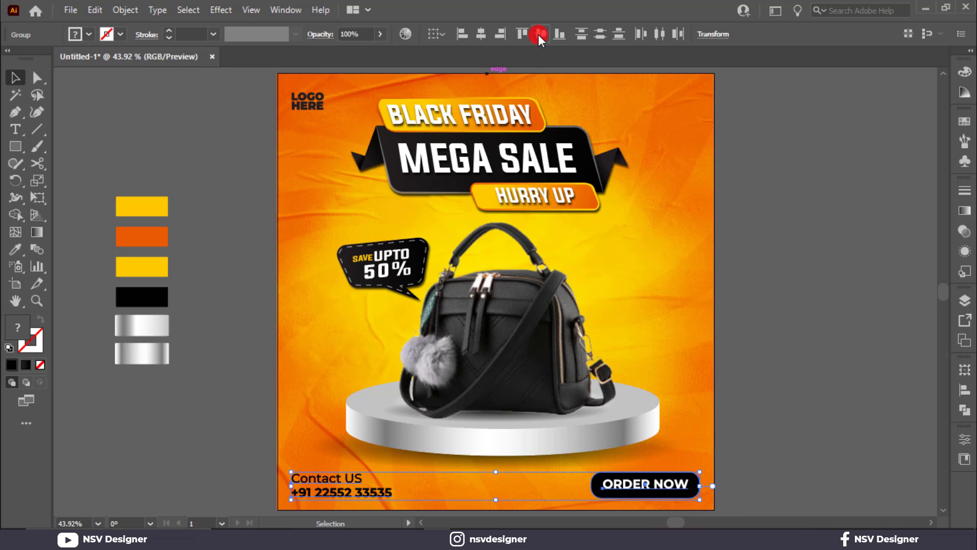
pyautogui.click(774, 390)
# Scale the contact lines and the ORDER NOW button down slightly, keeping them in the poster's lower corners.
pyautogui.click(674, 488)
pyautogui.keyDown('shift'); pyautogui.click(332, 492); pyautogui.keyUp('shift')
pyautogui.moveTo(697, 501); pyautogui.dragTo(657, 496)
pyautogui.click(704, 495)
pyautogui.moveTo(376, 487); pyautogui.dragTo(340, 488)
# Align the left edge of the contact lines with the LOGO HERE group.
pyautogui.keyDown('shift'); pyautogui.click(307, 101); pyautogui.keyUp('shift')
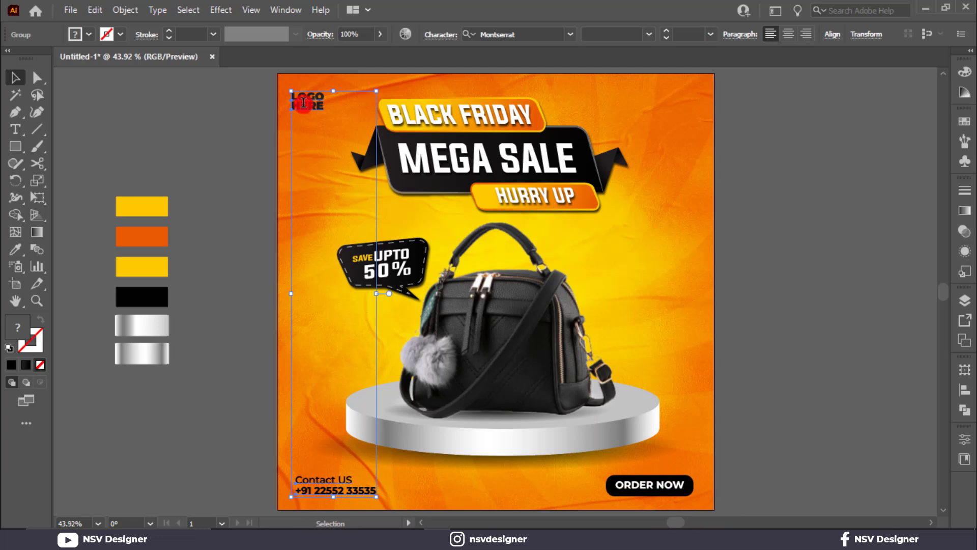
pyautogui.click(835, 37)
pyautogui.click(687, 74)
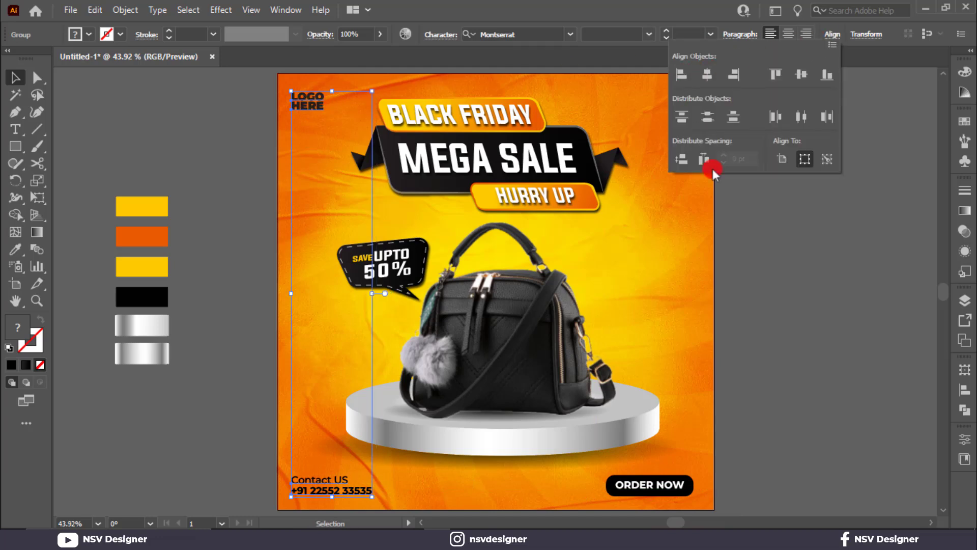
# Center-align the ORDER NOW button vertically with the contact lines and shift it slightly toward the poster's right edge.
pyautogui.click(672, 488)
pyautogui.keyDown('shift'); pyautogui.click(356, 489); pyautogui.keyUp('shift')
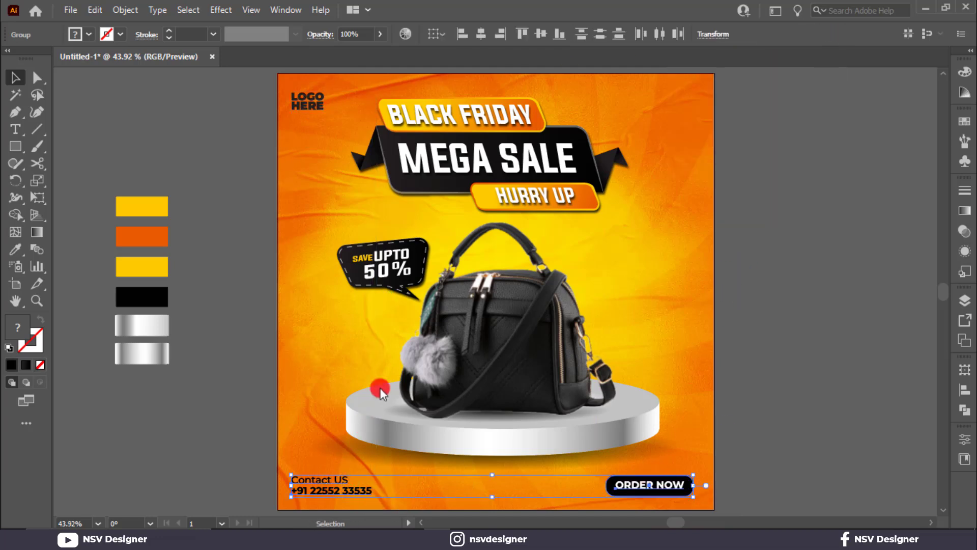
pyautogui.click(537, 32)
pyautogui.click(860, 383)
pyautogui.moveTo(667, 484); pyautogui.dragTo(685, 478)
pyautogui.click(840, 355)
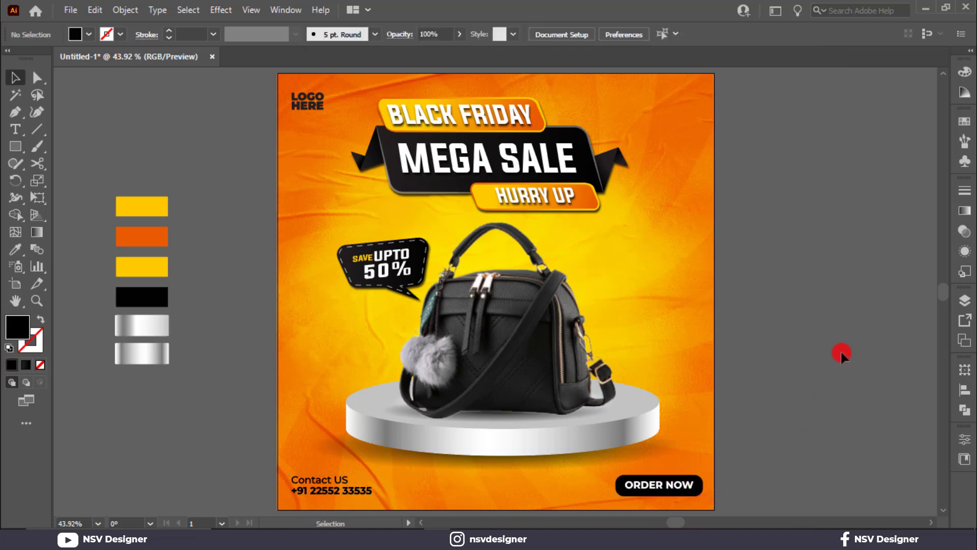